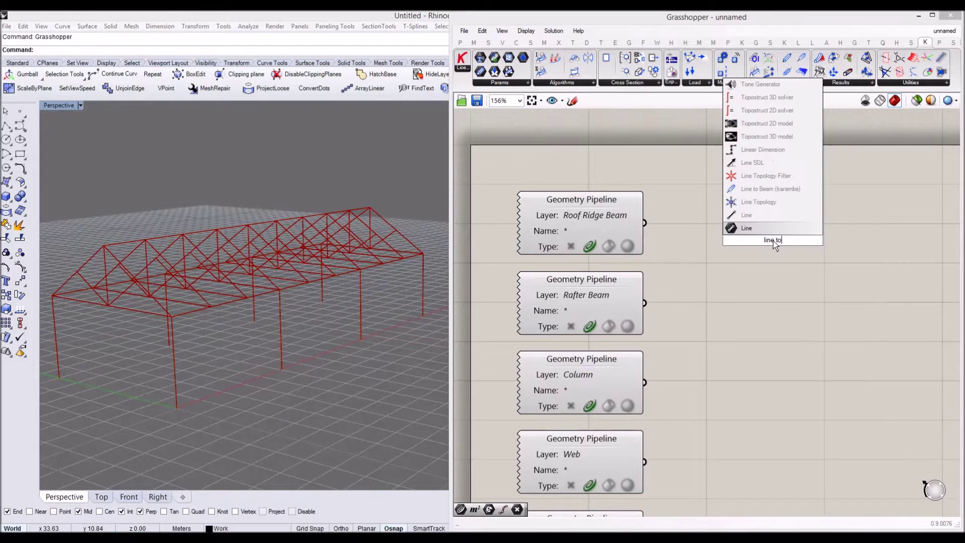
- Place a Line to Beam component and connect the Roof Ridge Beam pipeline to its Line input
{"action": "key", "text": "Return"}
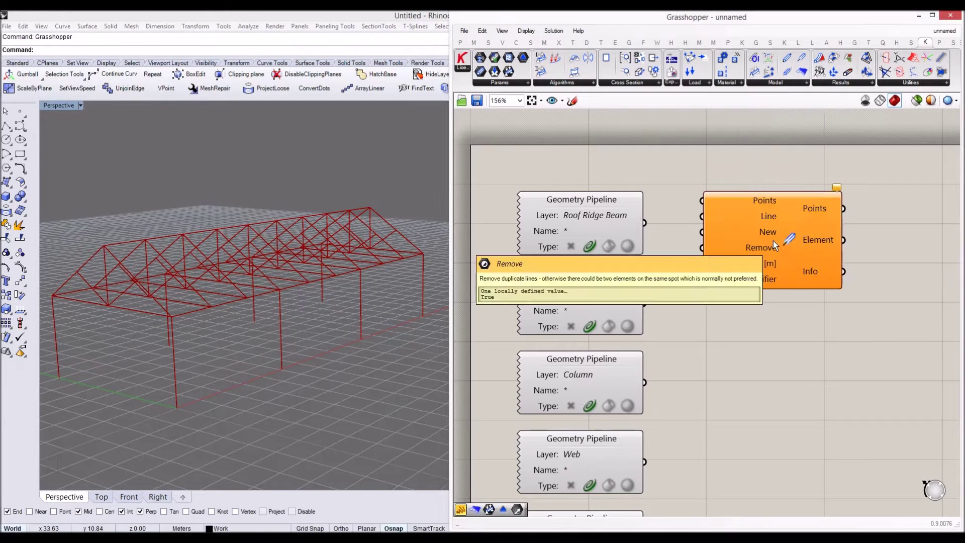
{"action": "scroll", "coordinate": [796, 245], "scroll_direction": "down", "scroll_amount": 3}
{"action": "scroll", "coordinate": [685, 221], "scroll_direction": "up", "scroll_amount": 1}
{"action": "left_click_drag", "start_coordinate": [620, 231], "coordinate": [830, 226]}
{"action": "right_click_drag", "start_coordinate": [832, 233], "coordinate": [709, 205]}
- Duplicate the Line to Beam component for the remaining pipelines and spread the copies down in a column
{"action": "scroll", "coordinate": [714, 206], "scroll_direction": "down", "scroll_amount": 2}
{"action": "key", "text": "ctrl+c"}
{"action": "key", "text": "ctrl+v"}
{"action": "key", "text": "ctrl+v"}
{"action": "key", "text": "ctrl+v"}
{"action": "key", "text": "ctrl+v"}
{"action": "key", "text": "ctrl+v"}
{"action": "left_click_drag", "start_coordinate": [729, 217], "coordinate": [729, 338]}
{"action": "left_click_drag", "start_coordinate": [722, 225], "coordinate": [719, 270]}
{"action": "left_click_drag", "start_coordinate": [714, 222], "coordinate": [717, 335]}
{"action": "left_click_drag", "start_coordinate": [713, 194], "coordinate": [726, 361]}
{"action": "left_click_drag", "start_coordinate": [722, 255], "coordinate": [729, 462]}
- Connect the Rafter Beam, Column, Web, Post, Top Chord and Bottom Chord pipelines to the Line inputs of separate Line to Beam components
{"action": "left_click_drag", "start_coordinate": [571, 234], "coordinate": [697, 245]}
{"action": "left_click_drag", "start_coordinate": [573, 267], "coordinate": [703, 289]}
{"action": "left_click_drag", "start_coordinate": [573, 295], "coordinate": [705, 364]}
{"action": "left_click_drag", "start_coordinate": [573, 331], "coordinate": [710, 407]}
{"action": "left_click_drag", "start_coordinate": [573, 365], "coordinate": [701, 453]}
{"action": "left_click_drag", "start_coordinate": [725, 462], "coordinate": [735, 482]}
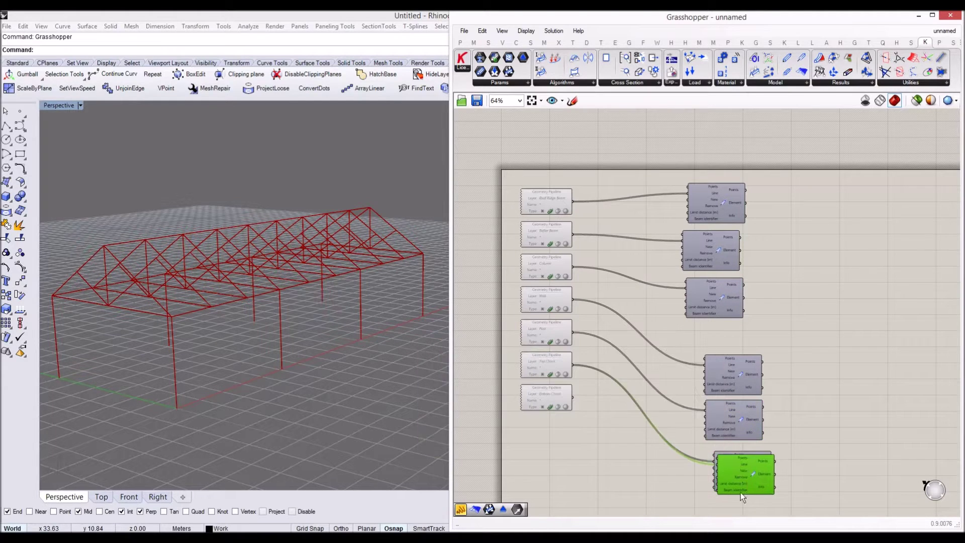
{"action": "left_click_drag", "start_coordinate": [573, 397], "coordinate": [718, 481]}
{"action": "left_click_drag", "start_coordinate": [723, 490], "coordinate": [713, 503]}
- Align the seven Line to Beam components in one column with even vertical spacing
{"action": "left_click_drag", "start_coordinate": [806, 505], "coordinate": [679, 169]}
{"action": "left_click", "coordinate": [721, 176]}
{"action": "left_click", "coordinate": [712, 171]}
{"action": "left_click", "coordinate": [767, 256]}
{"action": "scroll", "coordinate": [765, 306], "scroll_direction": "down", "scroll_amount": 1}
{"action": "right_click_drag", "start_coordinate": [766, 306], "coordinate": [746, 272]}
{"action": "left_click_drag", "start_coordinate": [783, 424], "coordinate": [690, 187]}
{"action": "scroll", "coordinate": [692, 183], "scroll_direction": "up", "scroll_amount": 3}
{"action": "left_click", "coordinate": [680, 208]}
{"action": "right_click_drag", "start_coordinate": [574, 209], "coordinate": [649, 231]}
{"action": "left_click", "coordinate": [619, 191]}
{"action": "left_click", "coordinate": [673, 220]}
{"action": "left_click", "coordinate": [623, 227]}
{"action": "left_click", "coordinate": [680, 210]}
- Add a panel between the Roof Ridge Beam pipeline and its Line to Beam component
{"action": "scroll", "coordinate": [650, 231], "scroll_direction": "up", "scroll_amount": 3}
{"action": "double_click", "coordinate": [636, 233]}
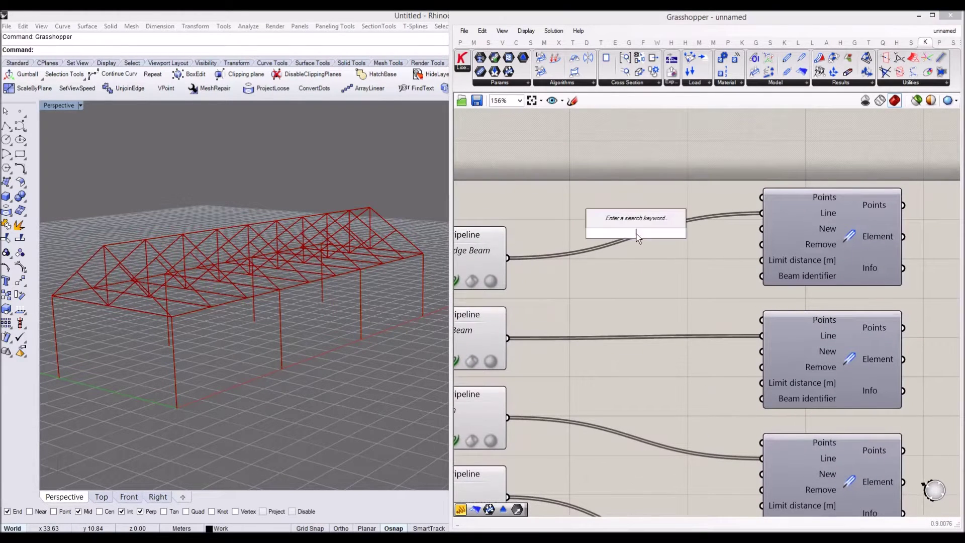
{"action": "type", "text": "panel"}
{"action": "key", "text": "Return"}
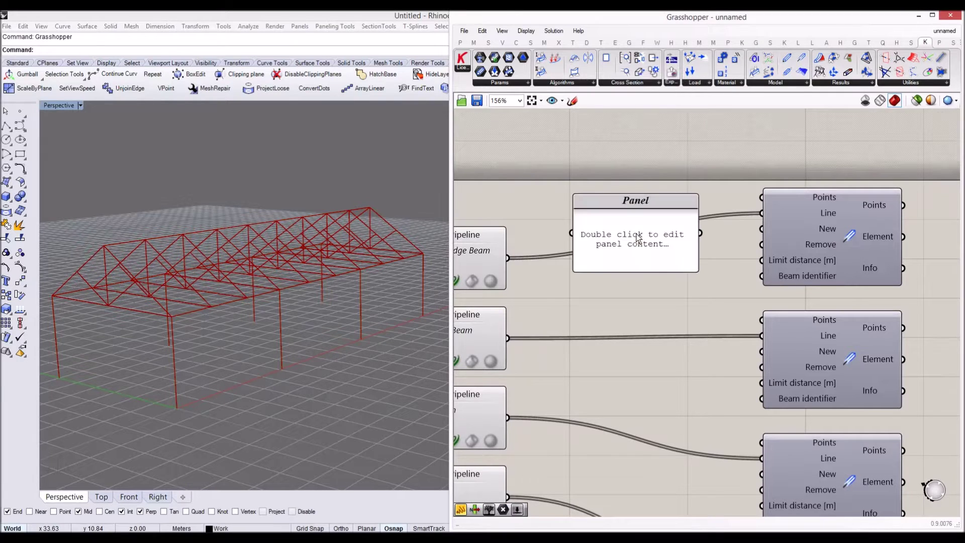
- Set the panel's text to "Roof Ridge Beam" and connect the shrunken panel to the first Line to Beam component's Beam identifier
{"action": "scroll", "coordinate": [637, 235], "scroll_direction": "down", "scroll_amount": 2}
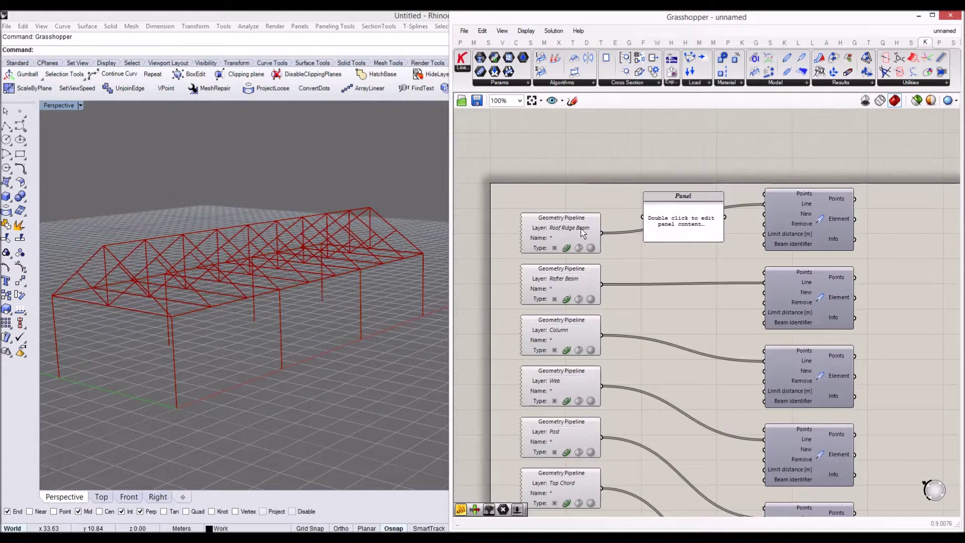
{"action": "double_click", "coordinate": [563, 228]}
{"action": "left_click", "coordinate": [583, 228]}
{"action": "double_click", "coordinate": [707, 222]}
{"action": "key", "text": "ctrl+v"}
{"action": "left_click", "coordinate": [719, 271]}
{"action": "left_click_drag", "start_coordinate": [722, 241], "coordinate": [764, 264]}
{"action": "scroll", "coordinate": [707, 208], "scroll_direction": "up", "scroll_amount": 2}
{"action": "right_click_drag", "start_coordinate": [754, 289], "coordinate": [683, 196]}
{"action": "scroll", "coordinate": [679, 198], "scroll_direction": "down", "scroll_amount": 3}
{"action": "scroll", "coordinate": [662, 196], "scroll_direction": "up", "scroll_amount": 2}
- Create a "Rafter Beam" panel from a copy of the Roof Ridge Beam panel and connect it to the second component's Beam identifier
{"action": "key", "text": "ctrl+c"}
{"action": "key", "text": "ctrl+v"}
{"action": "left_click_drag", "start_coordinate": [634, 193], "coordinate": [632, 274]}
{"action": "right_click_drag", "start_coordinate": [632, 273], "coordinate": [694, 245]}
{"action": "left_click", "coordinate": [542, 192]}
{"action": "left_click", "coordinate": [541, 193]}
{"action": "key", "text": "ctrl+a"}
{"action": "left_click", "coordinate": [564, 190]}
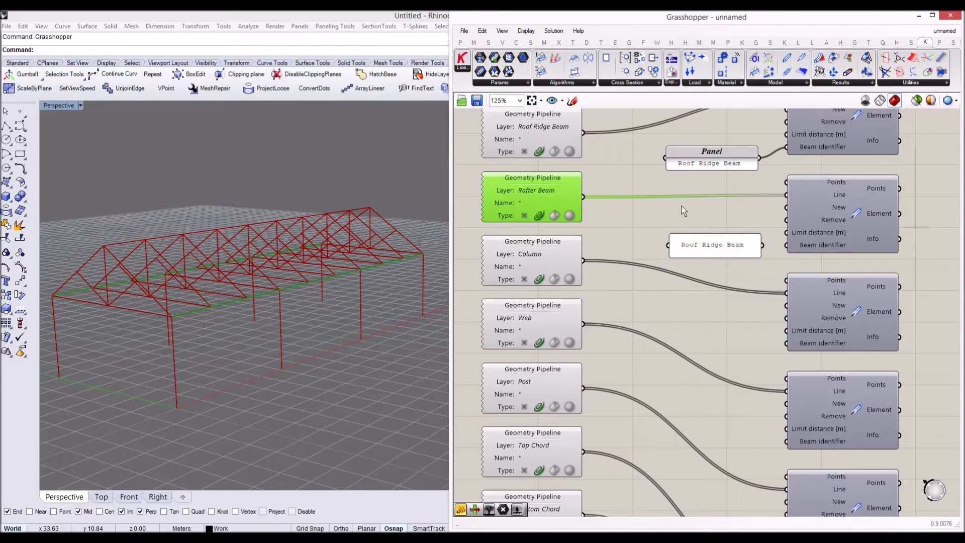
{"action": "double_click", "coordinate": [724, 250]}
{"action": "key", "text": "ctrl+v"}
{"action": "left_click", "coordinate": [756, 325]}
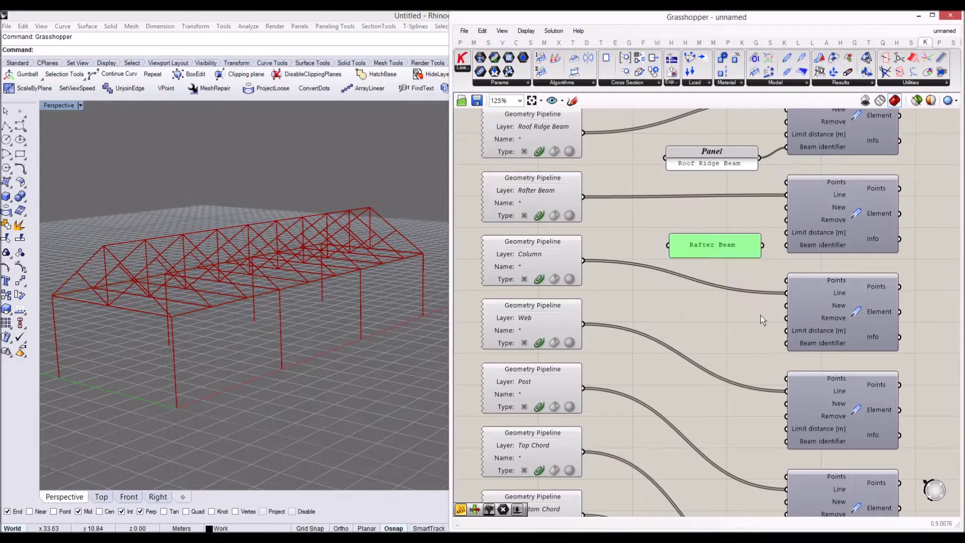
{"action": "left_click_drag", "start_coordinate": [763, 246], "coordinate": [751, 263]}
{"action": "scroll", "coordinate": [753, 261], "scroll_direction": "up", "scroll_amount": 3}
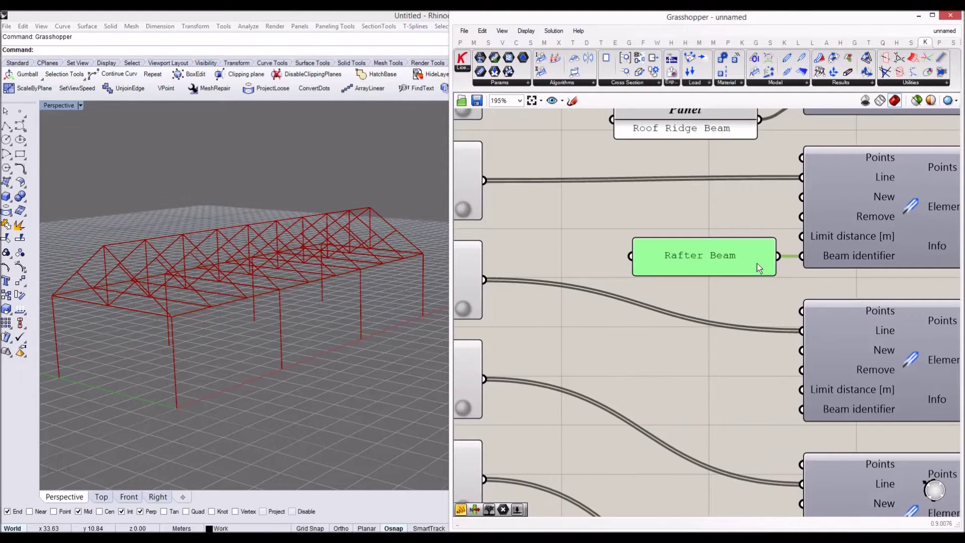
- Create a "Column" panel from a copy of the Rafter Beam panel and connect it to the third component's Beam identifier
{"action": "scroll", "coordinate": [757, 263], "scroll_direction": "down", "scroll_amount": 3}
{"action": "left_click_drag", "start_coordinate": [735, 239], "coordinate": [727, 307]}
{"action": "double_click", "coordinate": [562, 248]}
{"action": "key", "text": "ctrl+c"}
{"action": "left_click", "coordinate": [574, 242]}
{"action": "double_click", "coordinate": [757, 314]}
{"action": "key", "text": "ctrl+v"}
{"action": "left_click", "coordinate": [786, 390]}
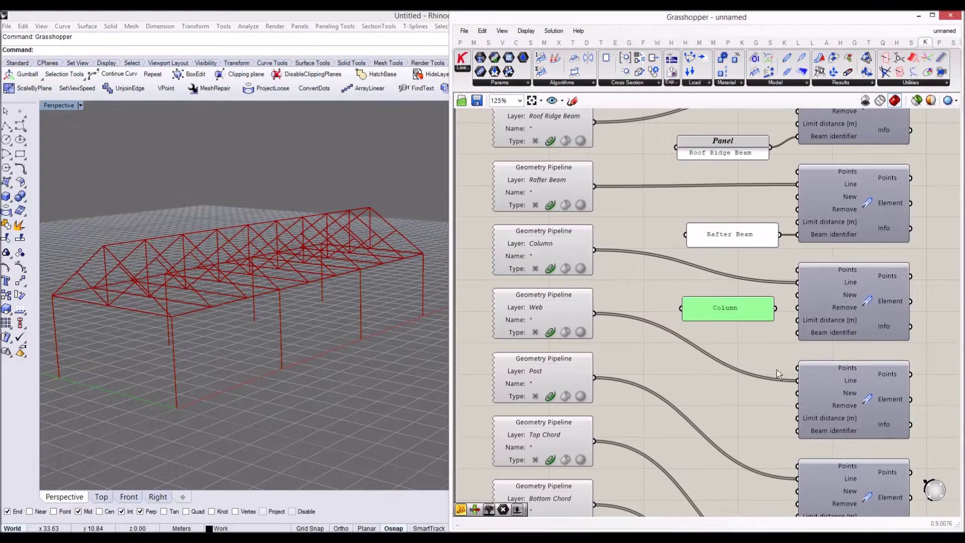
{"action": "left_click_drag", "start_coordinate": [763, 313], "coordinate": [765, 334]}
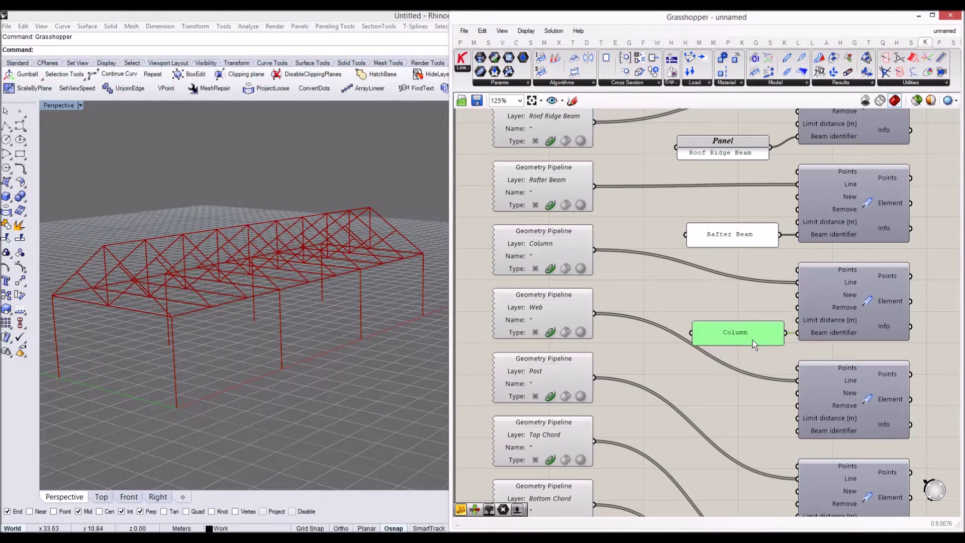
- Create a "Post" panel from a copy of the Column panel and connect it to the fourth component's Beam identifier
{"action": "right_click_drag", "start_coordinate": [752, 340], "coordinate": [717, 284]}
{"action": "scroll", "coordinate": [750, 255], "scroll_direction": "down", "scroll_amount": 3}
{"action": "left_click_drag", "start_coordinate": [746, 255], "coordinate": [728, 309]}
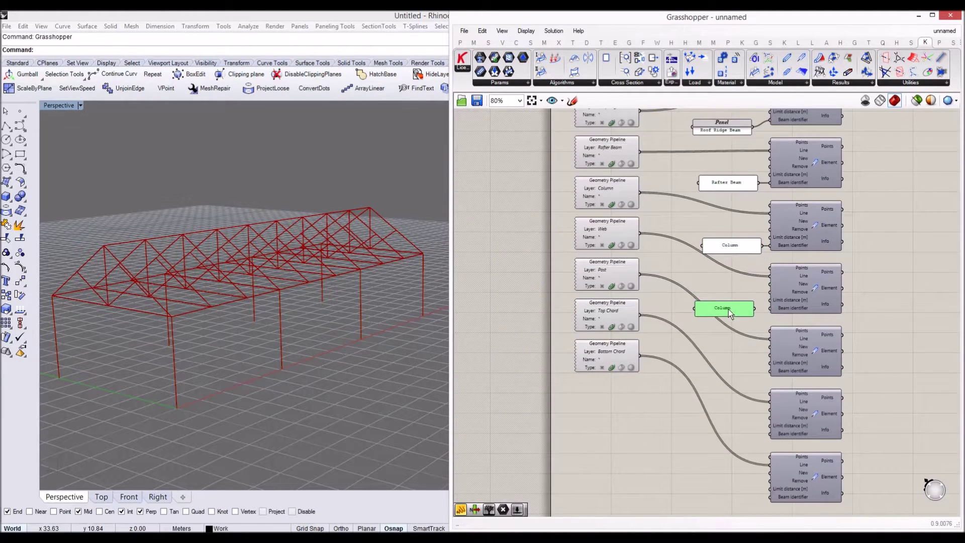
{"action": "scroll", "coordinate": [743, 308], "scroll_direction": "up", "scroll_amount": 2}
{"action": "double_click", "coordinate": [546, 249]}
{"action": "key", "text": "ctrl+c"}
{"action": "left_click", "coordinate": [570, 250]}
{"action": "double_click", "coordinate": [737, 317]}
{"action": "key", "text": "ctrl+v"}
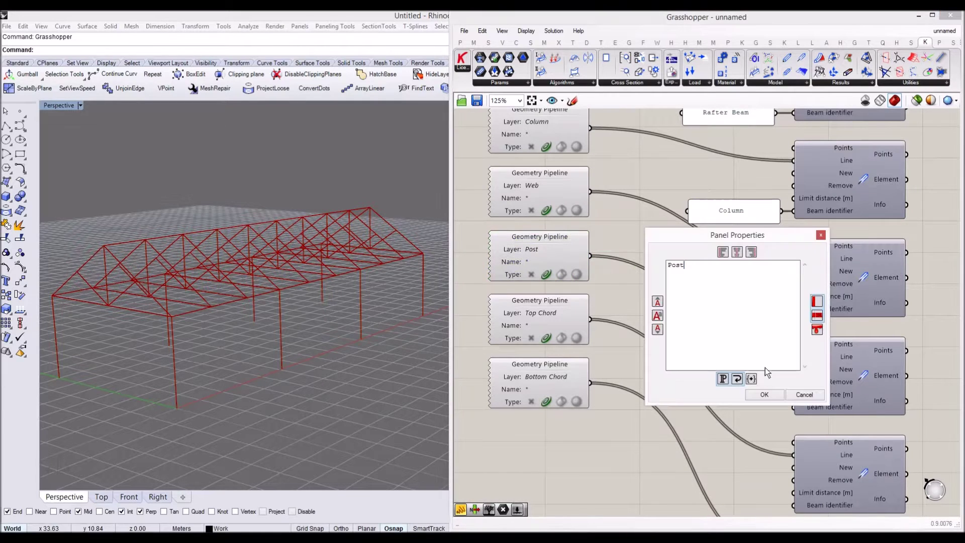
{"action": "left_click", "coordinate": [763, 394]}
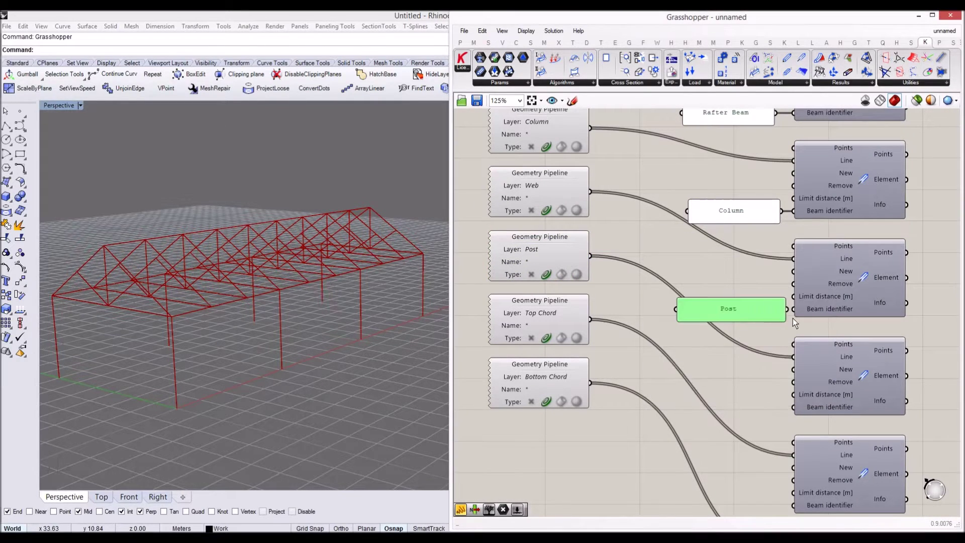
{"action": "left_click_drag", "start_coordinate": [776, 311], "coordinate": [795, 309]}
- Create a "Top Chord" panel from a copy of the Post panel and connect it to the fifth component's Beam identifier
{"action": "scroll", "coordinate": [759, 318], "scroll_direction": "down", "scroll_amount": 2}
{"action": "right_click_drag", "start_coordinate": [760, 318], "coordinate": [745, 271]}
{"action": "left_click", "coordinate": [721, 266]}
{"action": "key", "text": "ctrl+c"}
{"action": "key", "text": "ctrl+v"}
{"action": "left_click_drag", "start_coordinate": [720, 267], "coordinate": [717, 313]}
{"action": "left_click", "coordinate": [609, 265]}
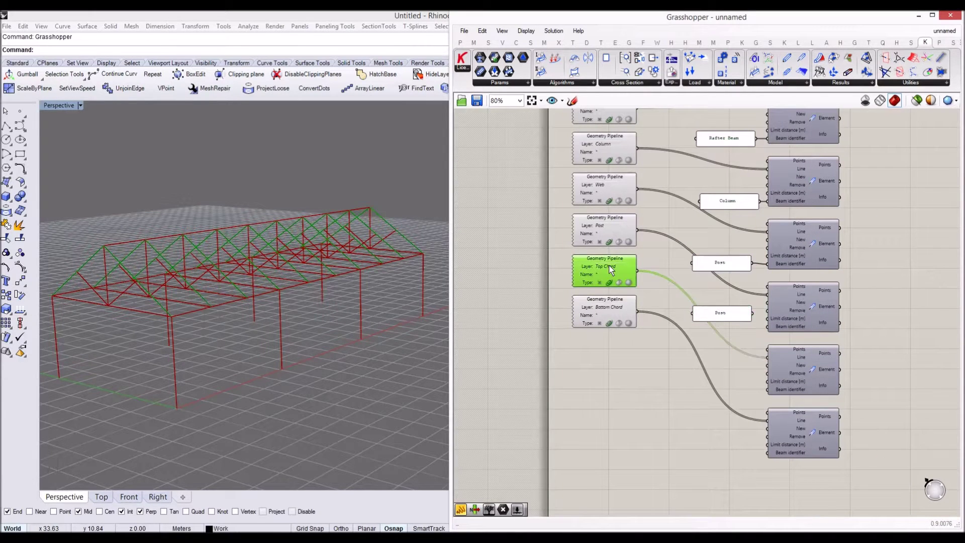
{"action": "double_click", "coordinate": [714, 311]}
{"action": "type", "text": "Top Chord"}
{"action": "left_click", "coordinate": [741, 385]}
{"action": "scroll", "coordinate": [756, 310], "scroll_direction": "up", "scroll_amount": 3}
{"action": "left_click_drag", "start_coordinate": [759, 309], "coordinate": [731, 333]}
- Duplicate the Top Chord panel and place the copy beside the sixth Line to Beam component
{"action": "scroll", "coordinate": [731, 333], "scroll_direction": "down", "scroll_amount": 3}
{"action": "right_click_drag", "start_coordinate": [731, 333], "coordinate": [729, 291]}
{"action": "key", "text": "ctrl+c"}
{"action": "key", "text": "ctrl+v"}
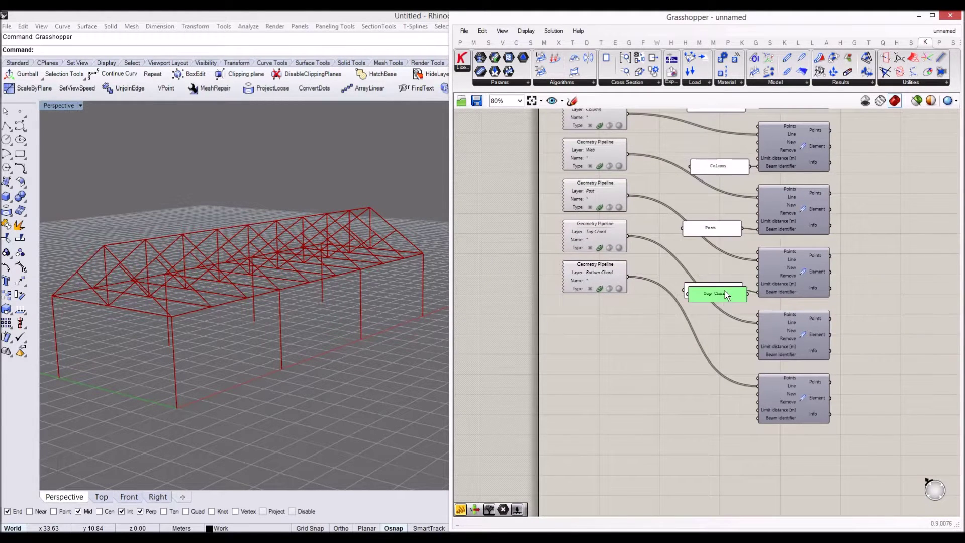
{"action": "scroll", "coordinate": [724, 294], "scroll_direction": "up", "scroll_amount": 1}
{"action": "left_click_drag", "start_coordinate": [725, 294], "coordinate": [726, 362]}
- Move the first Line to Beam component closer to the second and nudge the Rafter Beam and Column panels upward
{"action": "scroll", "coordinate": [681, 316], "scroll_direction": "down", "scroll_amount": 2}
{"action": "right_click_drag", "start_coordinate": [683, 256], "coordinate": [682, 344]}
{"action": "scroll", "coordinate": [675, 294], "scroll_direction": "up", "scroll_amount": 2}
{"action": "left_click", "coordinate": [784, 209]}
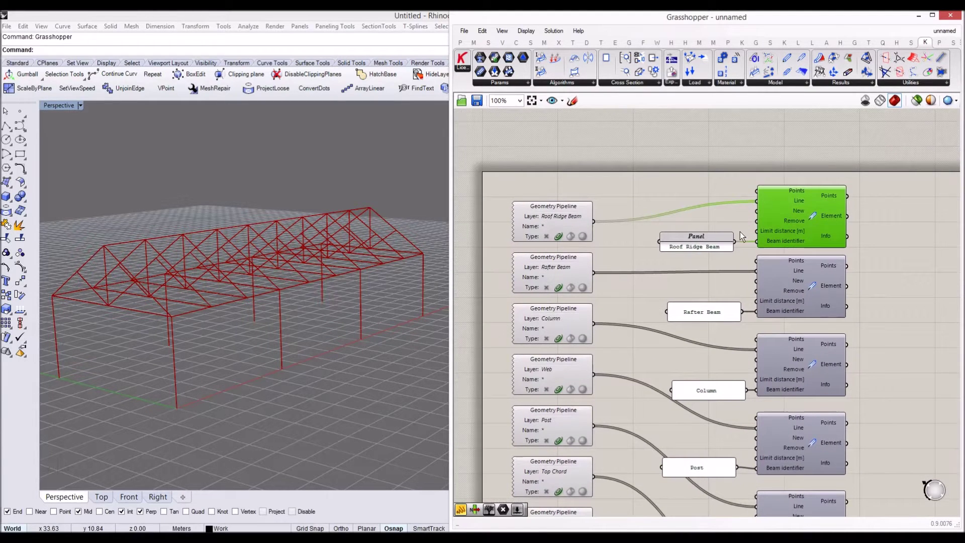
{"action": "right_click_drag", "start_coordinate": [679, 282], "coordinate": [678, 242]}
{"action": "left_click_drag", "start_coordinate": [683, 269], "coordinate": [679, 259]}
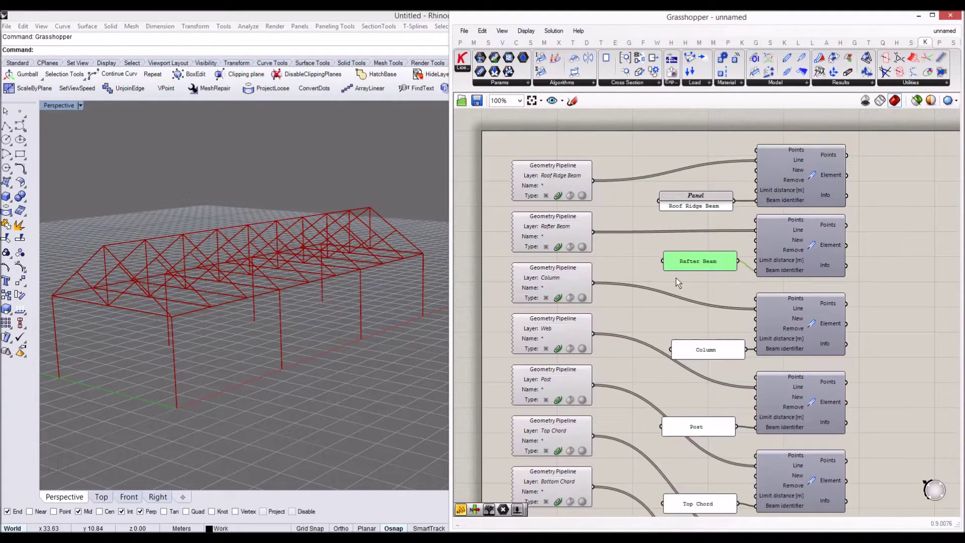
{"action": "right_click_drag", "start_coordinate": [658, 289], "coordinate": [657, 250]}
{"action": "left_click_drag", "start_coordinate": [698, 315], "coordinate": [694, 306]}
{"action": "right_click_drag", "start_coordinate": [693, 307], "coordinate": [684, 251]}
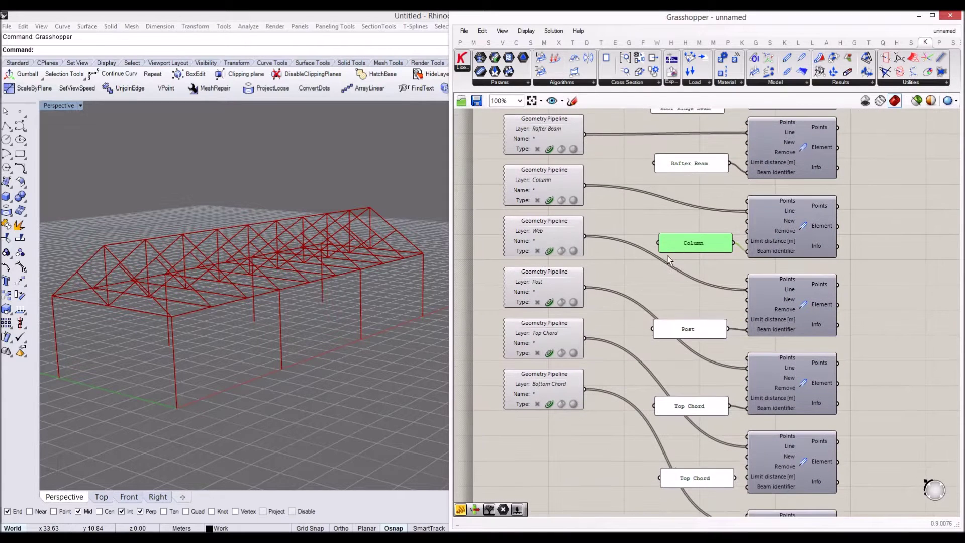
- Nudge the panel feeding the Web pipeline's Line to Beam component upward and change its text to "Web"
{"action": "left_click_drag", "start_coordinate": [681, 332], "coordinate": [682, 321]}
{"action": "double_click", "coordinate": [682, 322]}
{"action": "type", "text": "Web"}
{"action": "left_click", "coordinate": [719, 401]}
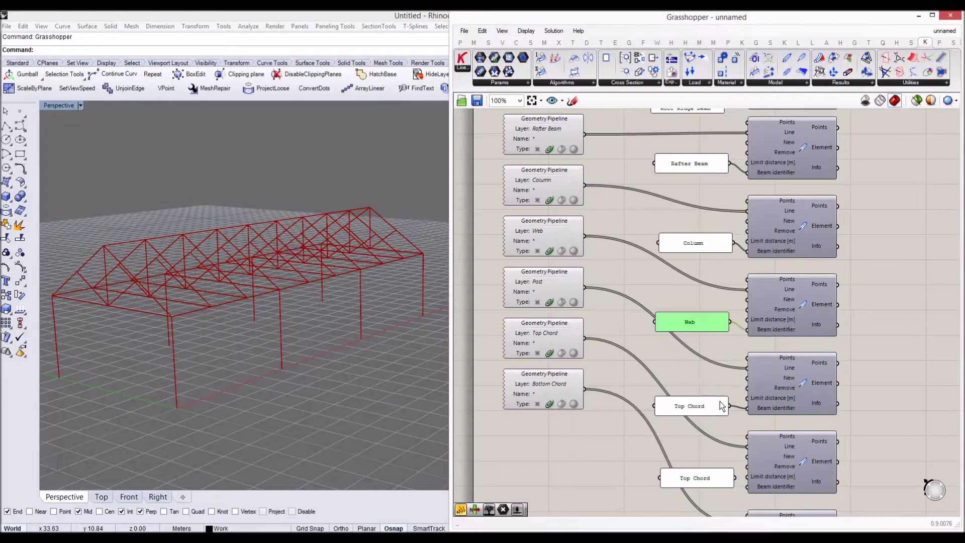
- Move the two Top Chord panels down and reconnect the upper one to the sixth component's Beam identifier
{"action": "right_click_drag", "start_coordinate": [701, 360], "coordinate": [691, 289]}
{"action": "left_click_drag", "start_coordinate": [691, 291], "coordinate": [642, 492]}
{"action": "right_click_drag", "start_coordinate": [715, 416], "coordinate": [695, 357]}
{"action": "left_click", "coordinate": [700, 334]}
{"action": "left_click_drag", "start_coordinate": [717, 356], "coordinate": [717, 357]}
- Change the lowest panel's text to "Bottom Chord" and connect it to the last Line to Beam component's Beam identifier
{"action": "left_click", "coordinate": [655, 417]}
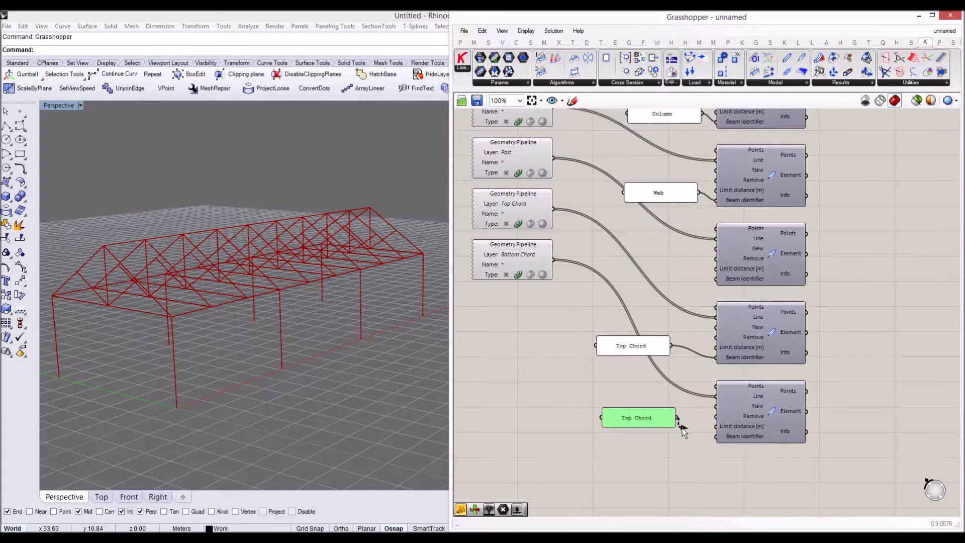
{"action": "double_click", "coordinate": [656, 420]}
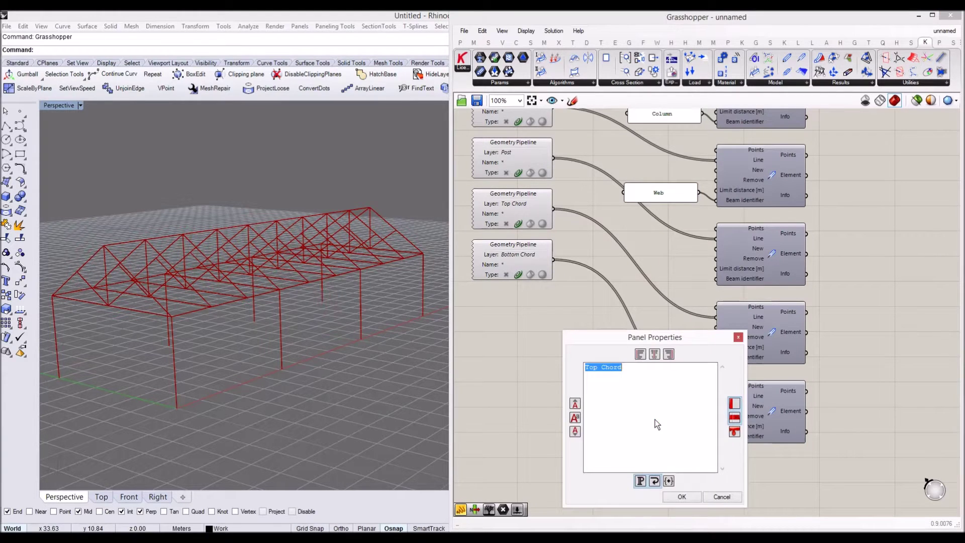
{"action": "left_click_drag", "start_coordinate": [597, 369], "coordinate": [544, 358]}
{"action": "type", "text": "Bop"}
{"action": "key", "text": "BackSpace"}
{"action": "type", "text": "ttom"}
{"action": "left_click", "coordinate": [681, 497]}
{"action": "left_click_drag", "start_coordinate": [705, 439], "coordinate": [665, 432]}
- Create a "Post" panel from a copy of the Top Chord panel and connect it to the fifth component's Beam identifier
{"action": "left_click_drag", "start_coordinate": [647, 350], "coordinate": [657, 242]}
{"action": "key", "text": "ctrl+c"}
{"action": "key", "text": "ctrl+v"}
{"action": "right_click_drag", "start_coordinate": [658, 251], "coordinate": [664, 321]}
{"action": "left_click_drag", "start_coordinate": [665, 321], "coordinate": [662, 324]}
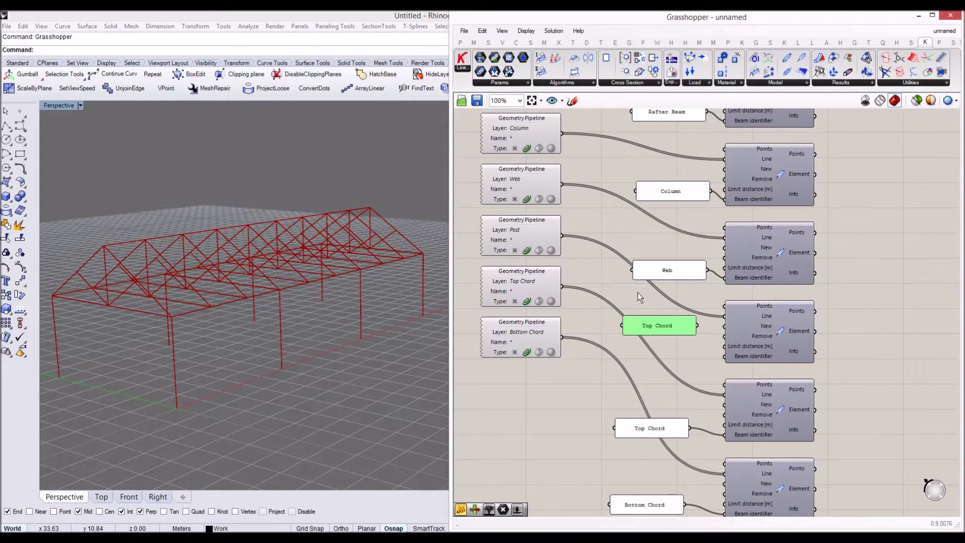
{"action": "double_click", "coordinate": [651, 324]}
{"action": "type", "text": "Post"}
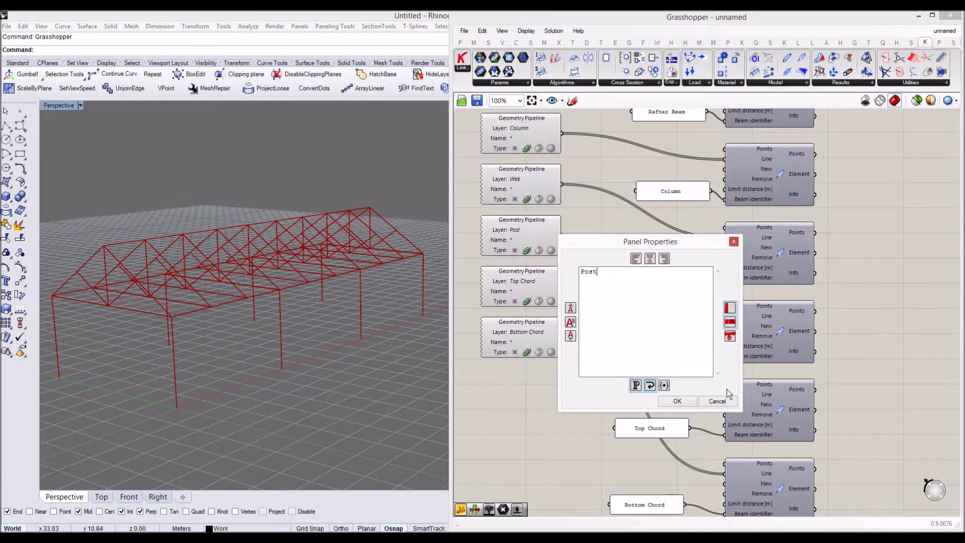
{"action": "left_click", "coordinate": [683, 400]}
{"action": "left_click_drag", "start_coordinate": [697, 325], "coordinate": [723, 355]}
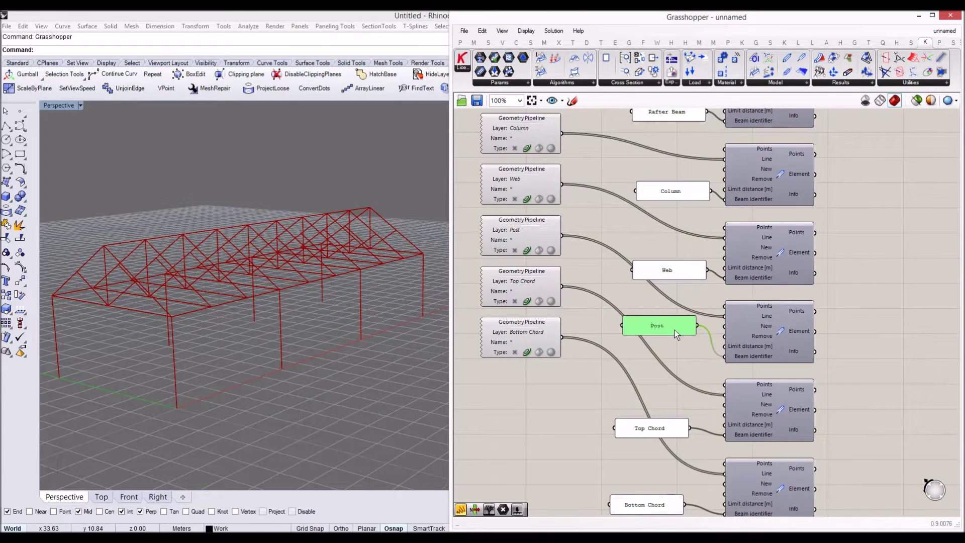
- Align all the identifier panels in one column and space them evenly
{"action": "scroll", "coordinate": [679, 348], "scroll_direction": "down", "scroll_amount": 5}
{"action": "left_click_drag", "start_coordinate": [695, 471], "coordinate": [654, 162]}
{"action": "left_click", "coordinate": [661, 183]}
{"action": "left_click", "coordinate": [777, 230]}
{"action": "scroll", "coordinate": [784, 233], "scroll_direction": "down", "scroll_amount": 3}
{"action": "right_click_drag", "start_coordinate": [762, 208], "coordinate": [698, 194]}
{"action": "scroll", "coordinate": [698, 195], "scroll_direction": "up", "scroll_amount": 2}
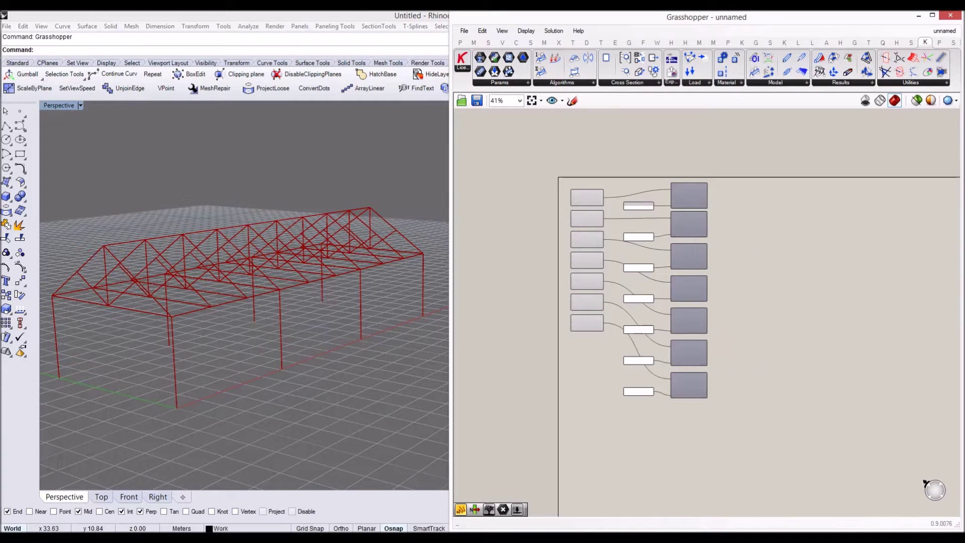
{"action": "scroll", "coordinate": [756, 240], "scroll_direction": "up", "scroll_amount": 6}
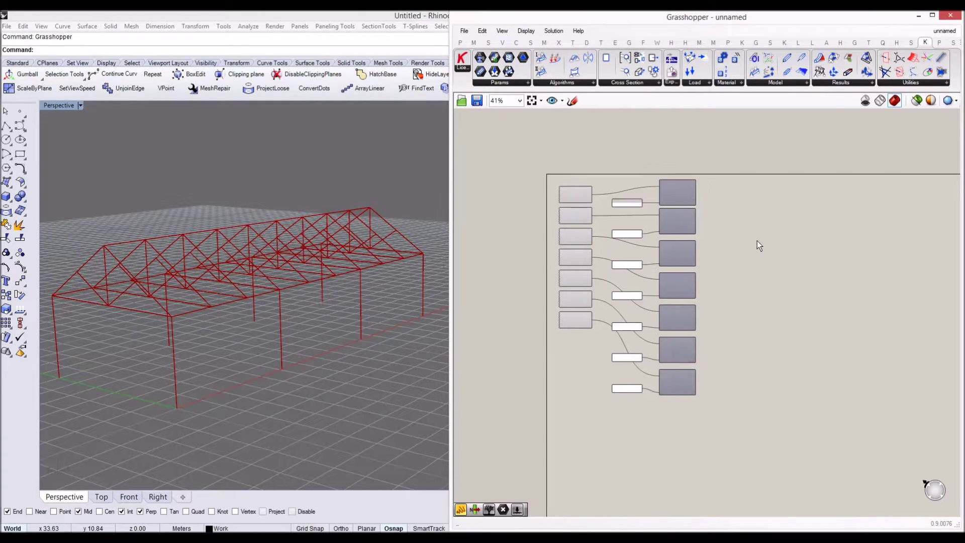
{"action": "scroll", "coordinate": [787, 255], "scroll_direction": "down", "scroll_amount": 3}
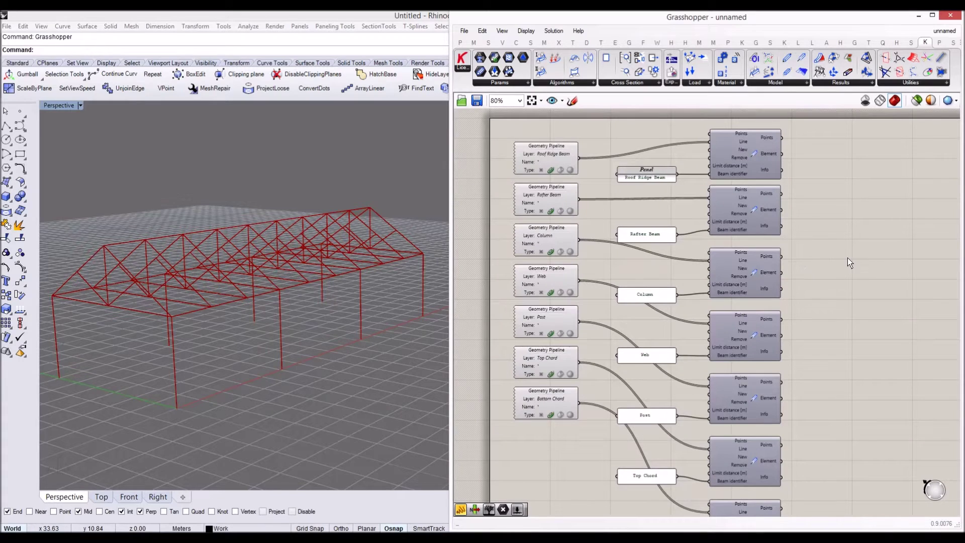
- Check the Column pipeline's lines in the Rhino model and add an End Points component beside the Line to Beam components
{"action": "right_click_drag", "start_coordinate": [254, 252], "coordinate": [221, 322]}
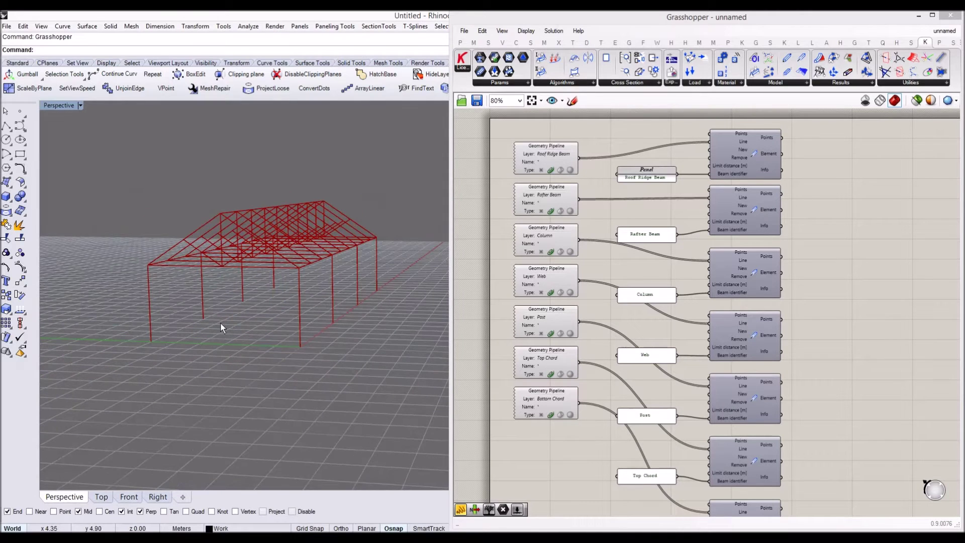
{"action": "scroll", "coordinate": [750, 268], "scroll_direction": "down", "scroll_amount": 3}
{"action": "scroll", "coordinate": [741, 243], "scroll_direction": "up", "scroll_amount": 3}
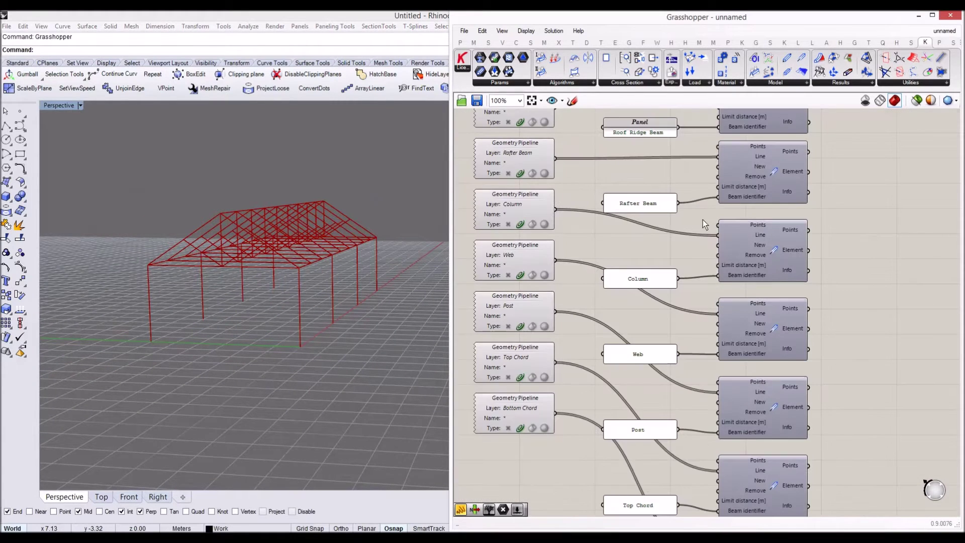
{"action": "left_click", "coordinate": [519, 203]}
{"action": "scroll", "coordinate": [779, 261], "scroll_direction": "down", "scroll_amount": 3}
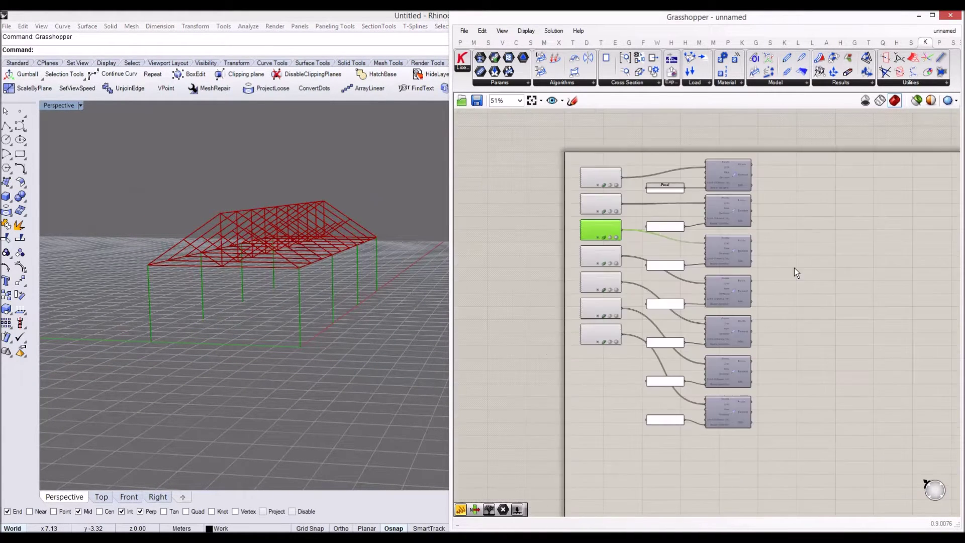
{"action": "double_click", "coordinate": [801, 271]}
{"action": "type", "text": "end"}
{"action": "key", "text": "Return"}
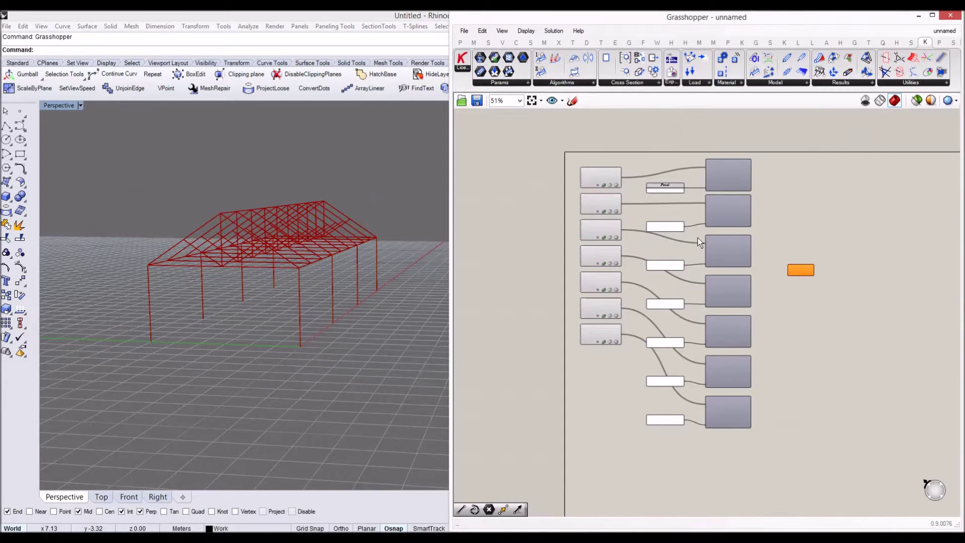
- Connect the Column pipeline to the End Points component's Curve input and place the component beside the Line to Beam components
{"action": "scroll", "coordinate": [729, 251], "scroll_direction": "up", "scroll_amount": 3}
{"action": "left_click_drag", "start_coordinate": [517, 207], "coordinate": [848, 304]}
{"action": "right_click_drag", "start_coordinate": [849, 303], "coordinate": [666, 299]}
{"action": "left_click_drag", "start_coordinate": [665, 300], "coordinate": [686, 266]}
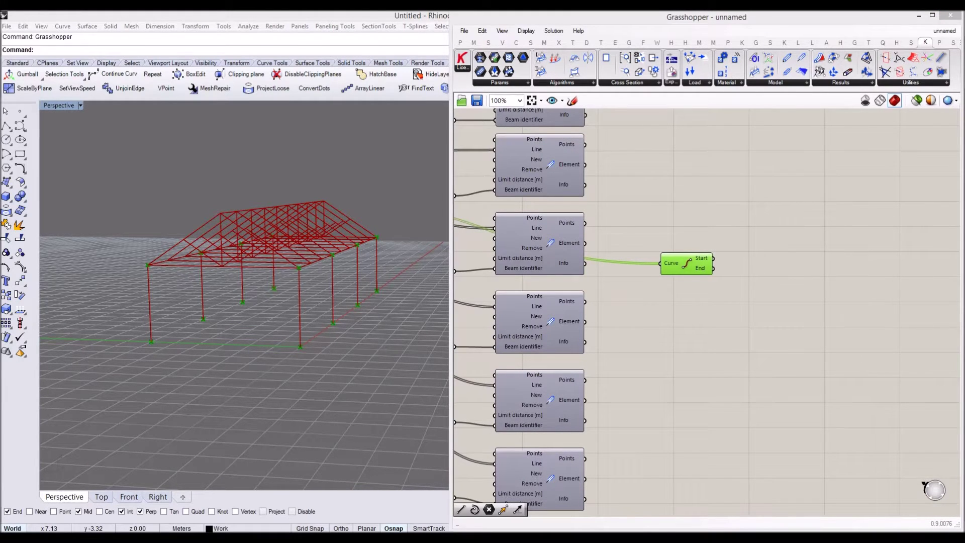
- Add a Karamba Support component with all six translation and rotation conditions fixed, and connect End Points' End output to its Pos|Ind input
{"action": "right_click_drag", "start_coordinate": [691, 224], "coordinate": [677, 222]}
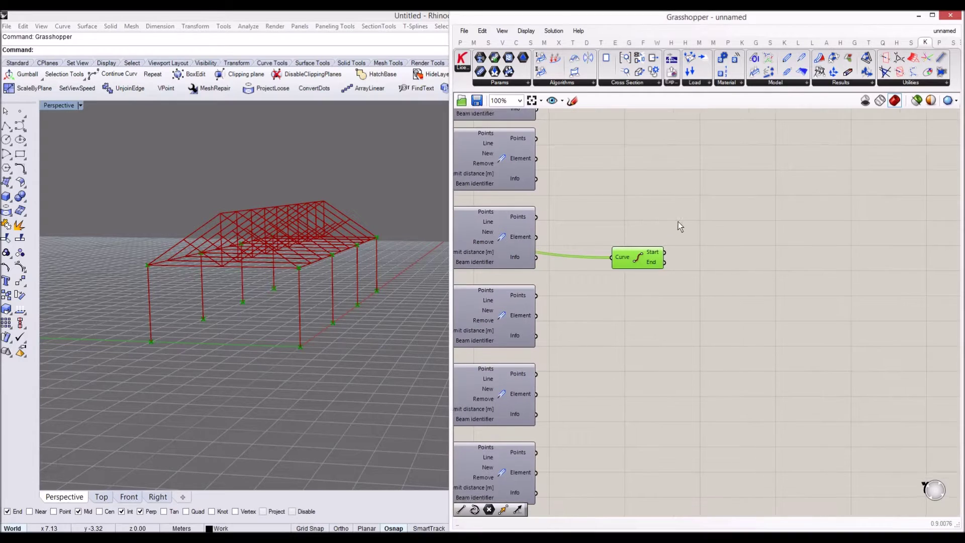
{"action": "double_click", "coordinate": [724, 249]}
{"action": "type", "text": "support"}
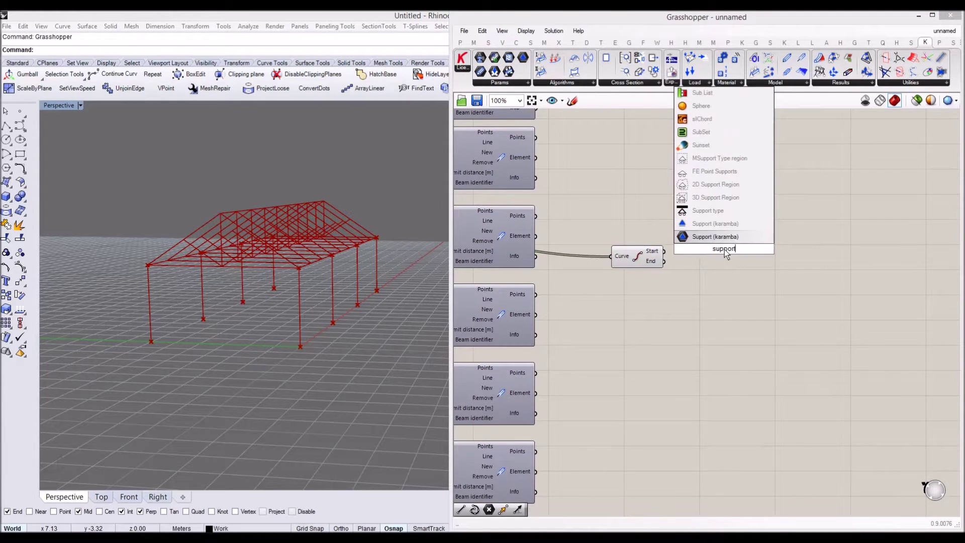
{"action": "key", "text": "Return"}
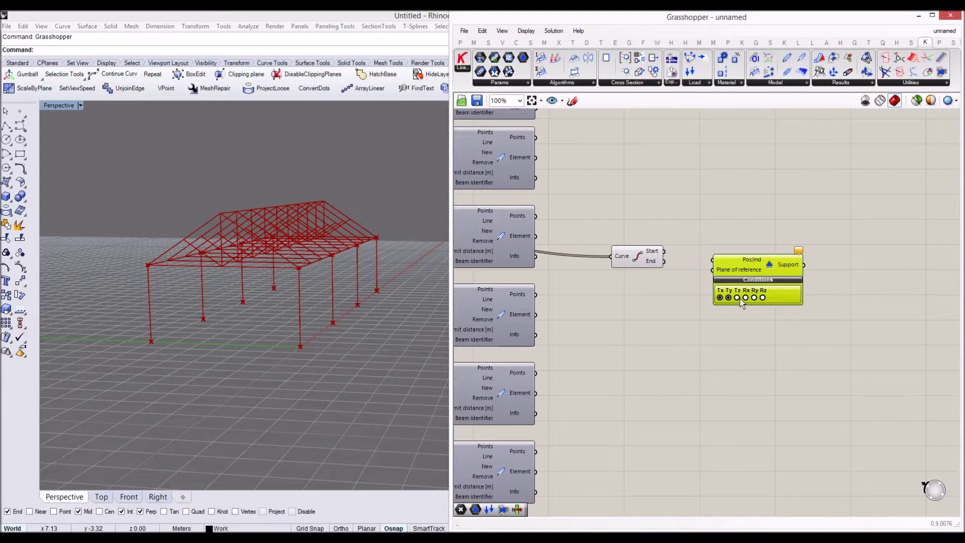
{"action": "left_click", "coordinate": [755, 299]}
{"action": "left_click", "coordinate": [761, 298]}
{"action": "left_click_drag", "start_coordinate": [745, 264], "coordinate": [741, 265]}
{"action": "left_click_drag", "start_coordinate": [665, 252], "coordinate": [708, 260]}
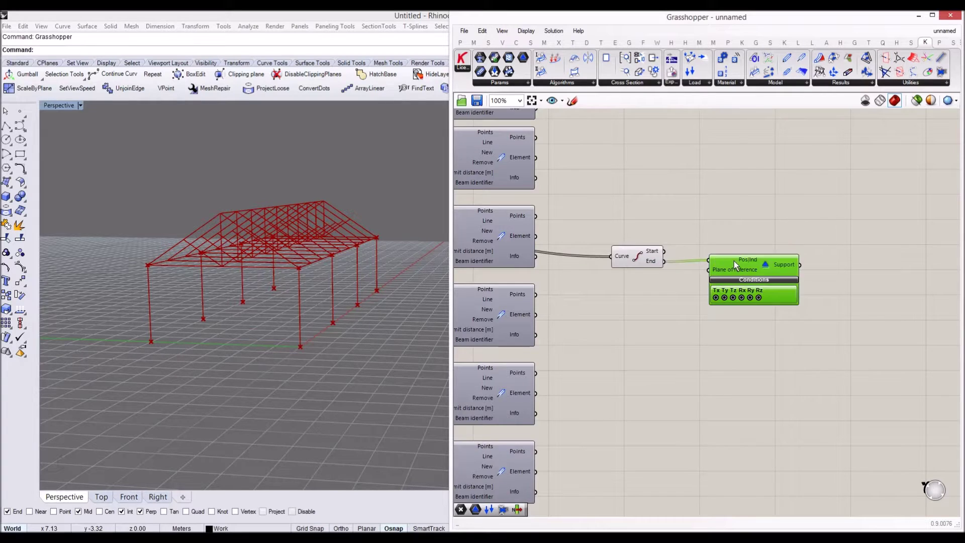
- Add a Karamba Assemble Model component above and beyond the Support component
{"action": "scroll", "coordinate": [737, 261], "scroll_direction": "down", "scroll_amount": 3}
{"action": "right_click_drag", "start_coordinate": [800, 258], "coordinate": [766, 257]}
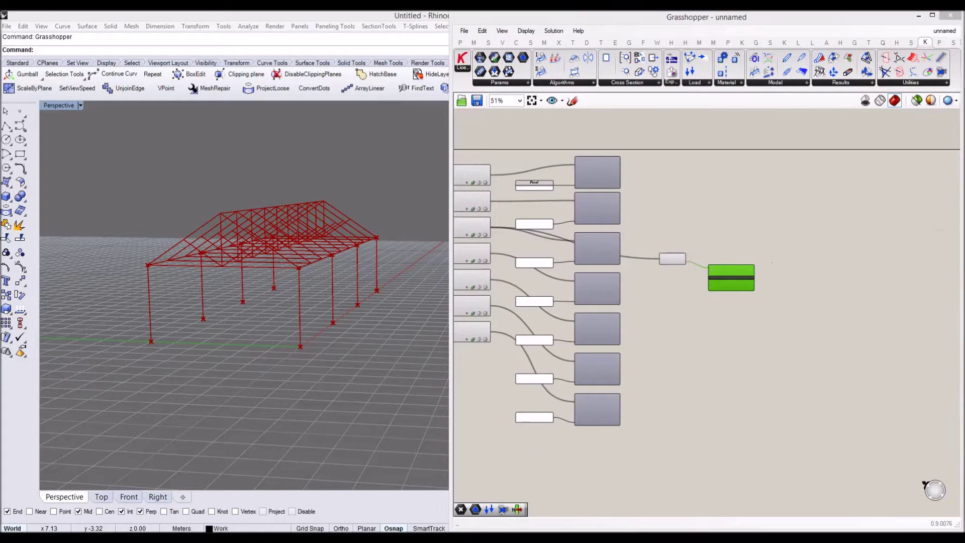
{"action": "right_click_drag", "start_coordinate": [761, 219], "coordinate": [727, 212]}
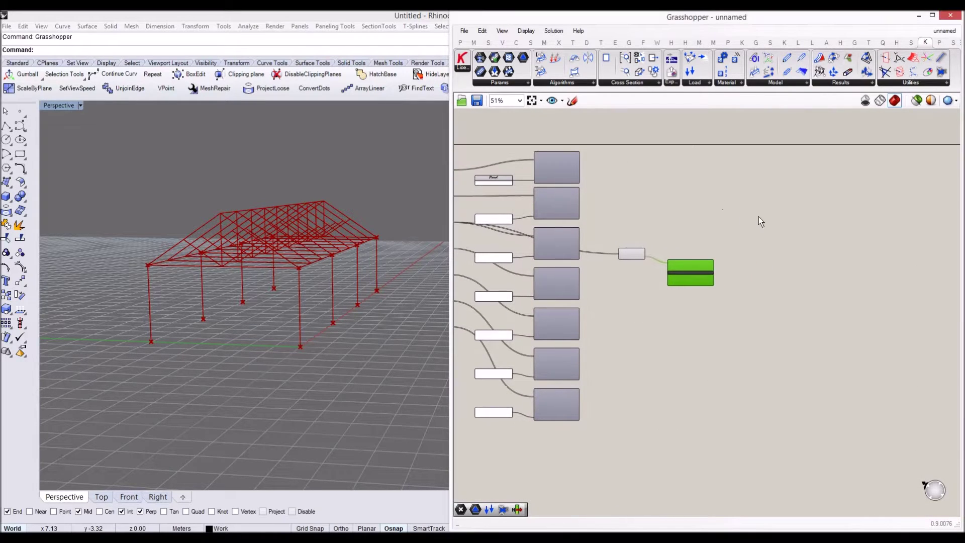
{"action": "double_click", "coordinate": [824, 204]}
{"action": "type", "text": "ass"}
{"action": "key", "text": "Return"}
{"action": "scroll", "coordinate": [705, 203], "scroll_direction": "up", "scroll_amount": 2}
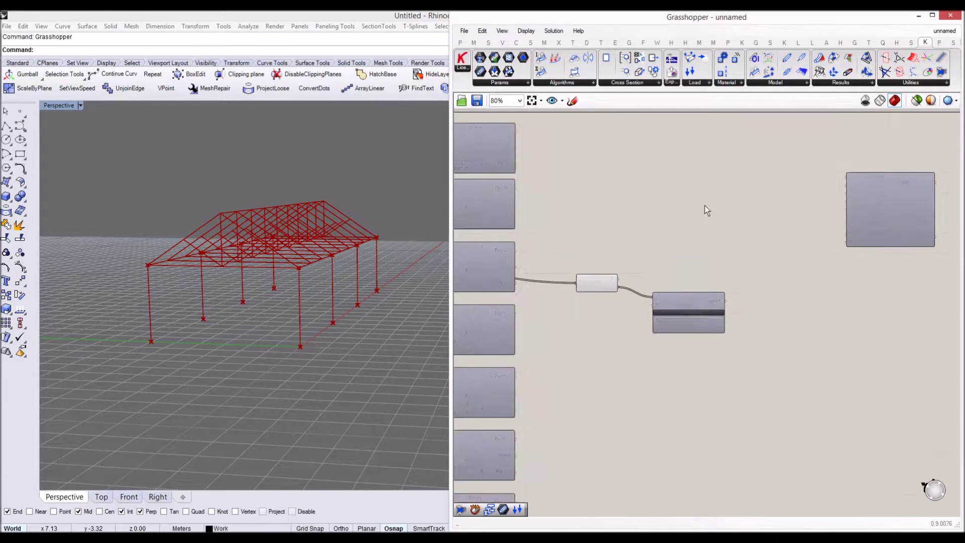
- Add a Karamba Element parameter between the Line to Beam components and Assemble Model, and flatten its data
{"action": "right_click_drag", "start_coordinate": [738, 211], "coordinate": [671, 223]}
{"action": "double_click", "coordinate": [654, 221]}
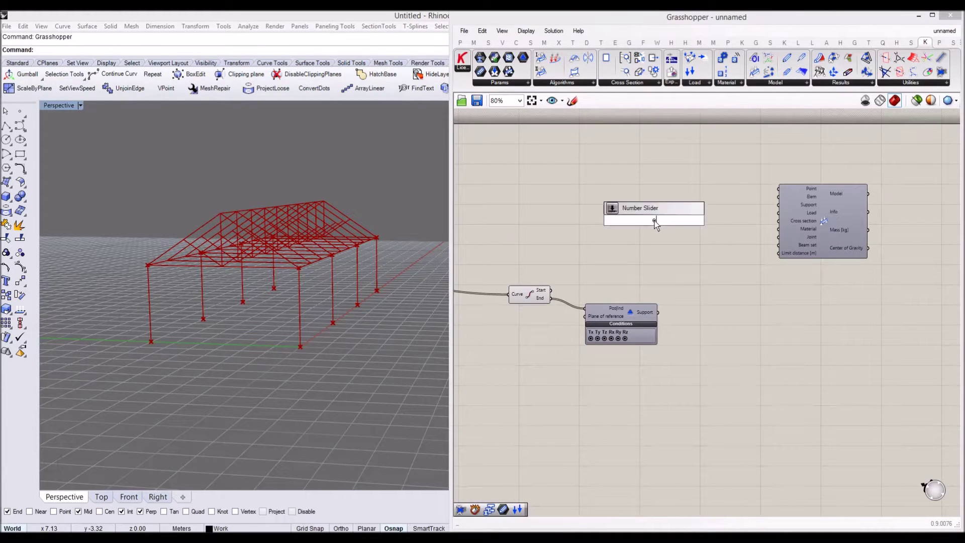
{"action": "type", "text": "elem"}
{"action": "key", "text": "Return"}
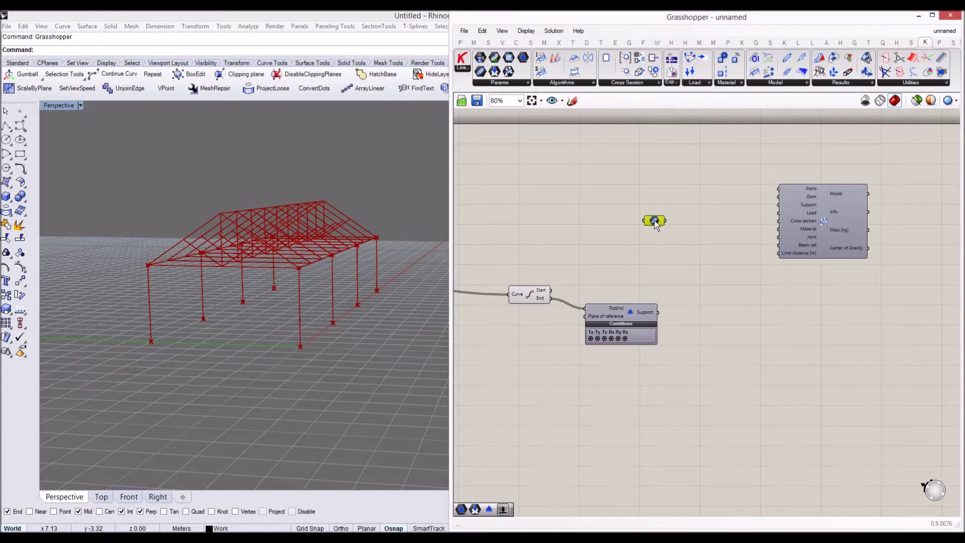
{"action": "right_click", "coordinate": [655, 221]}
{"action": "left_click", "coordinate": [687, 303]}
{"action": "scroll", "coordinate": [660, 223], "scroll_direction": "down", "scroll_amount": 1}
{"action": "right_click_drag", "start_coordinate": [661, 223], "coordinate": [687, 214]}
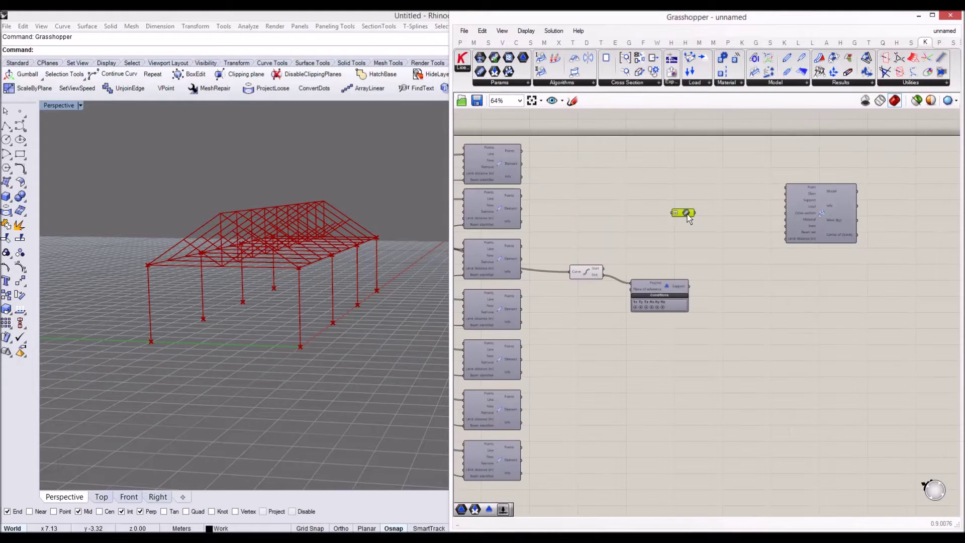
- Shift End Points and Support lower and move Assemble Model and the Element parameter farther from the beams to make room for wires
{"action": "left_click_drag", "start_coordinate": [559, 223], "coordinate": [682, 338]}
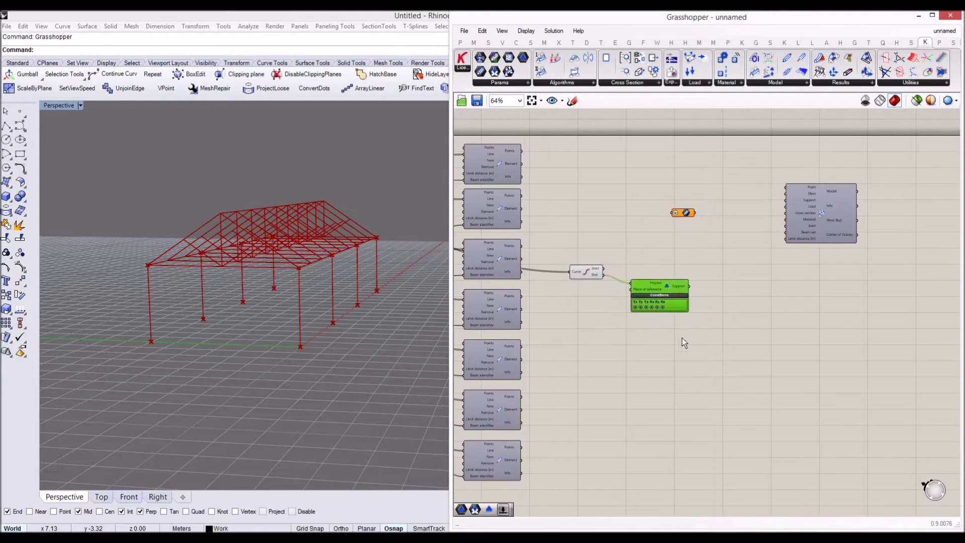
{"action": "left_click_drag", "start_coordinate": [638, 282], "coordinate": [648, 310]}
{"action": "left_click_drag", "start_coordinate": [815, 218], "coordinate": [857, 215]}
{"action": "left_click_drag", "start_coordinate": [684, 213], "coordinate": [725, 209]}
- Connect the Element outputs of all seven Line to Beam components to the flattened Element parameter
{"action": "left_click_drag", "start_coordinate": [521, 164], "coordinate": [714, 209]}
{"action": "left_click_drag", "start_coordinate": [521, 208], "coordinate": [696, 223]}
{"action": "left_click_drag", "start_coordinate": [521, 208], "coordinate": [714, 209]}
{"action": "left_click_drag", "start_coordinate": [521, 260], "coordinate": [713, 209]}
{"action": "left_click_drag", "start_coordinate": [521, 308], "coordinate": [714, 209]}
{"action": "left_click_drag", "start_coordinate": [521, 359], "coordinate": [711, 210]}
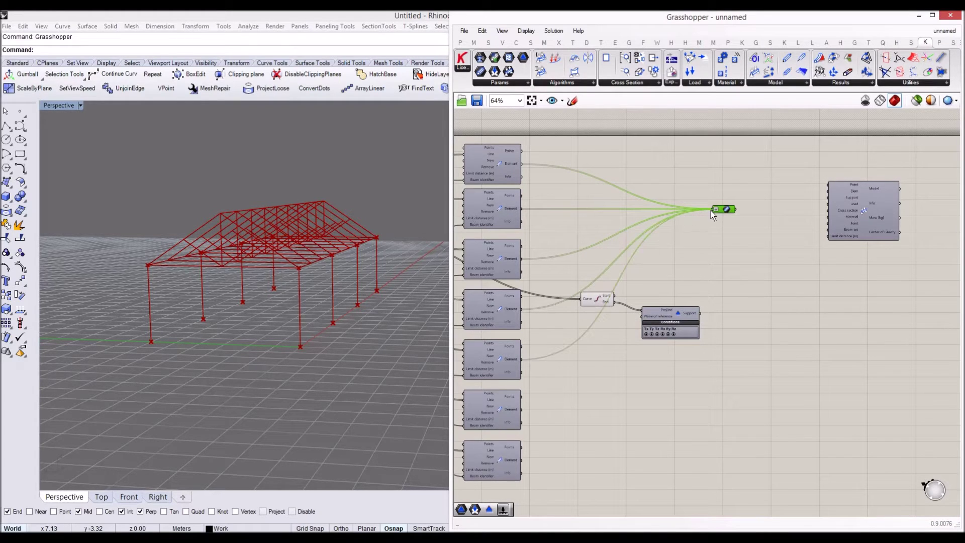
{"action": "left_click_drag", "start_coordinate": [527, 406], "coordinate": [713, 209]}
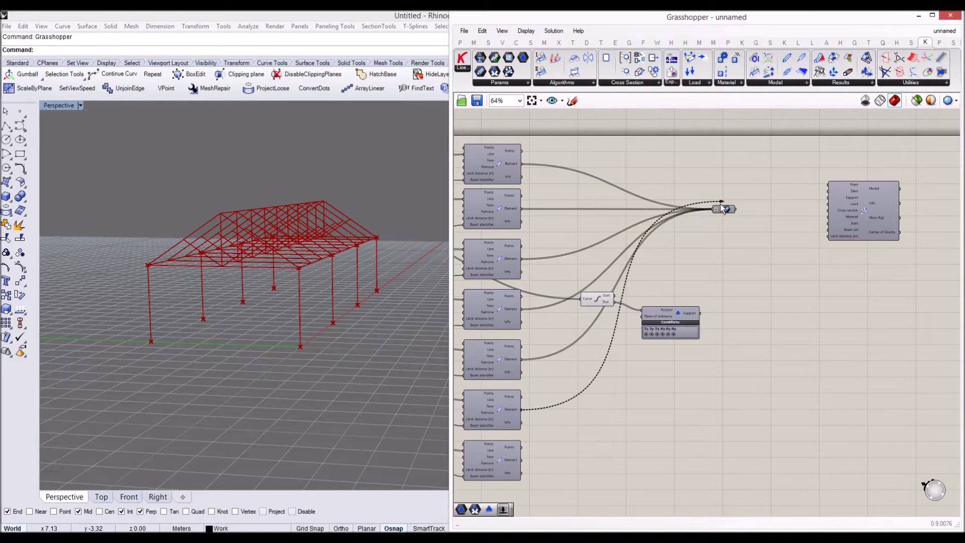
{"action": "left_click_drag", "start_coordinate": [521, 459], "coordinate": [798, 216], "text": "shift"}
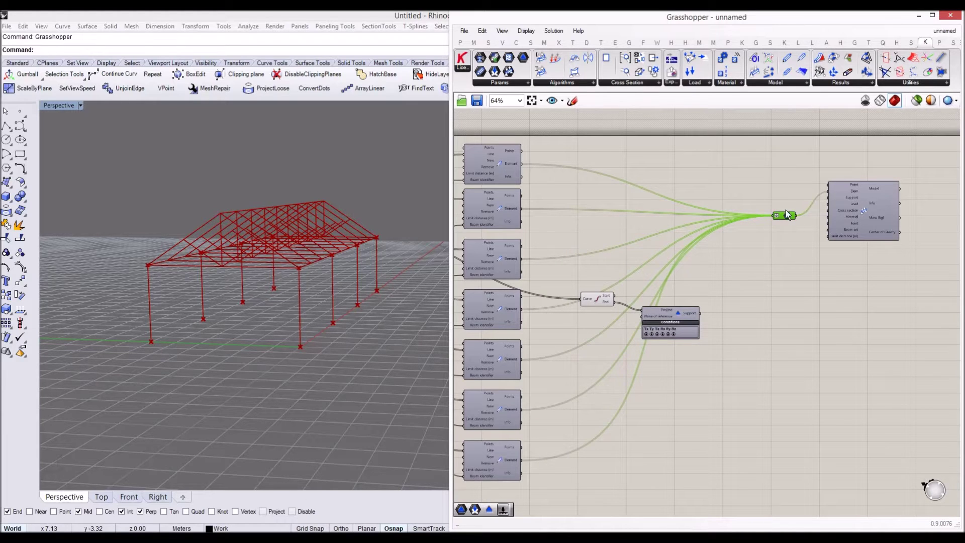
- Feed the Element parameter and the Support output into Assemble Model's Elem and Support inputs, and tidy the component layout
{"action": "left_click_drag", "start_coordinate": [788, 215], "coordinate": [802, 197]}
{"action": "left_click_drag", "start_coordinate": [689, 315], "coordinate": [718, 297]}
{"action": "left_click", "coordinate": [754, 278]}
{"action": "left_click_drag", "start_coordinate": [787, 242], "coordinate": [866, 215]}
{"action": "left_click_drag", "start_coordinate": [598, 296], "coordinate": [609, 300]}
{"action": "left_click", "coordinate": [627, 268]}
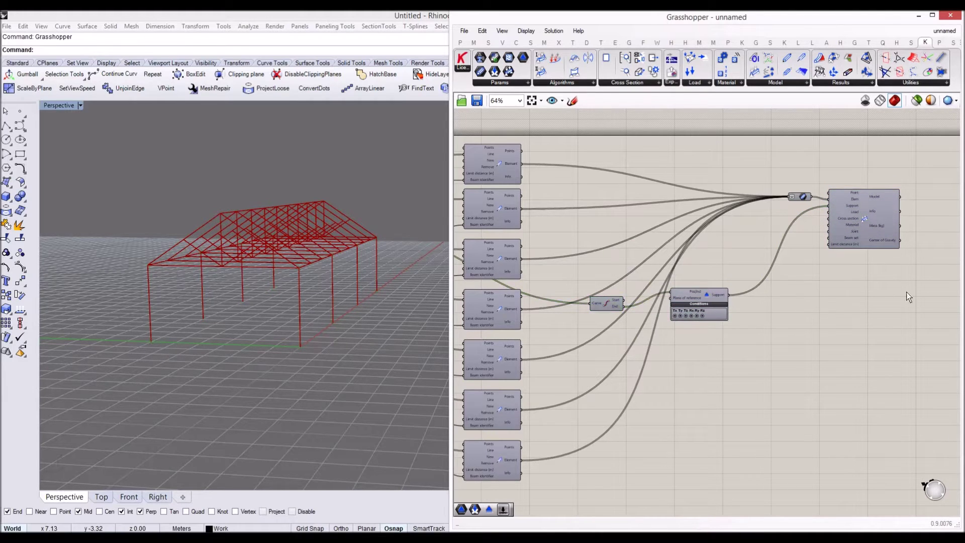
- Add a Karamba Loads component of type Gravity and place it below the Bottom Chord's Line to Beam component
{"action": "scroll", "coordinate": [668, 341], "scroll_direction": "down", "scroll_amount": 3}
{"action": "scroll", "coordinate": [687, 304], "scroll_direction": "up", "scroll_amount": 2}
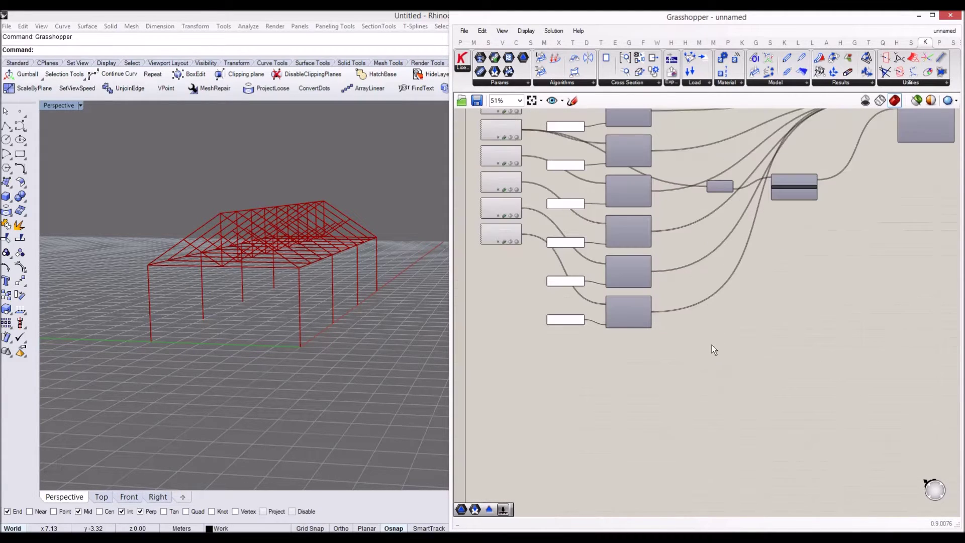
{"action": "double_click", "coordinate": [710, 352]}
{"action": "type", "text": "load"}
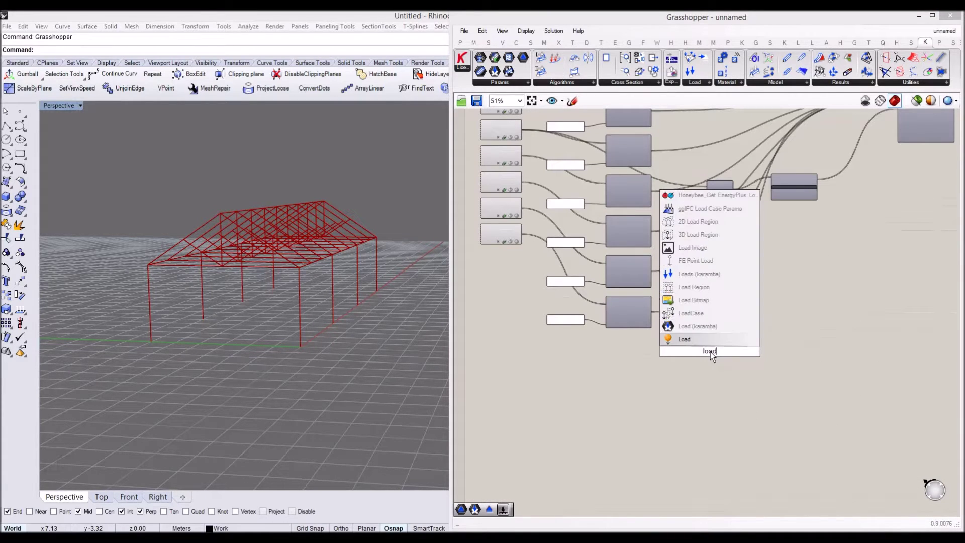
{"action": "key", "text": "Up"}
{"action": "key", "text": "Up"}
{"action": "key", "text": "Return"}
{"action": "scroll", "coordinate": [710, 352], "scroll_direction": "up", "scroll_amount": 4}
{"action": "left_click_drag", "start_coordinate": [711, 340], "coordinate": [692, 385]}
{"action": "scroll", "coordinate": [692, 385], "scroll_direction": "down", "scroll_amount": 2}
{"action": "right_click_drag", "start_coordinate": [681, 385], "coordinate": [758, 338]}
{"action": "left_click_drag", "start_coordinate": [760, 344], "coordinate": [702, 341]}
- Add a Unit Z vector component beside the Gravity load component
{"action": "double_click", "coordinate": [689, 341]}
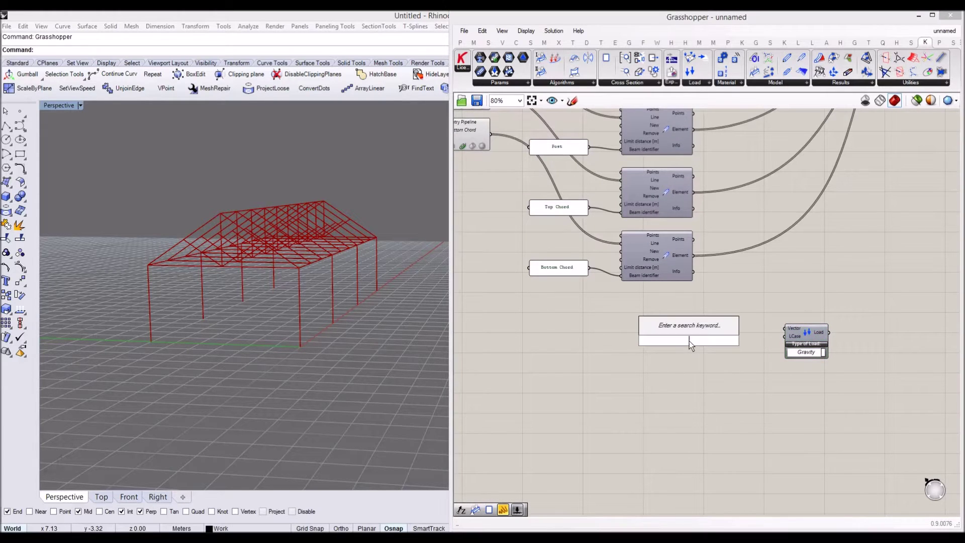
{"action": "type", "text": "z"}
{"action": "key", "text": "Return"}
{"action": "left_click_drag", "start_coordinate": [692, 341], "coordinate": [734, 333]}
{"action": "double_click", "coordinate": [603, 345]}
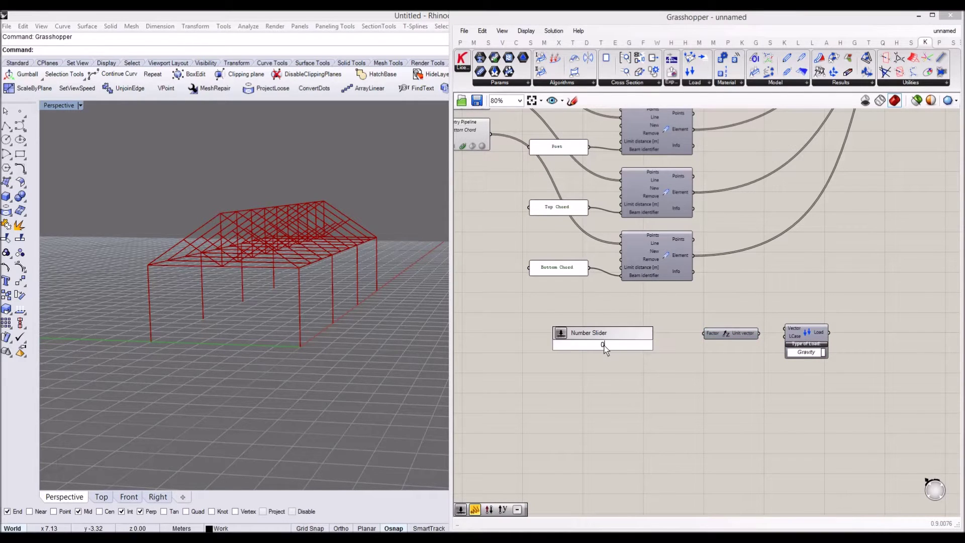
{"action": "type", "text": "-1.5"}
{"action": "key", "text": "Return"}
{"action": "key", "text": "Delete"}
- Create a compact panel containing -1.5, feed it to Unit Z's Factor, and connect the unit vector to the Gravity load's Vector
{"action": "double_click", "coordinate": [644, 347]}
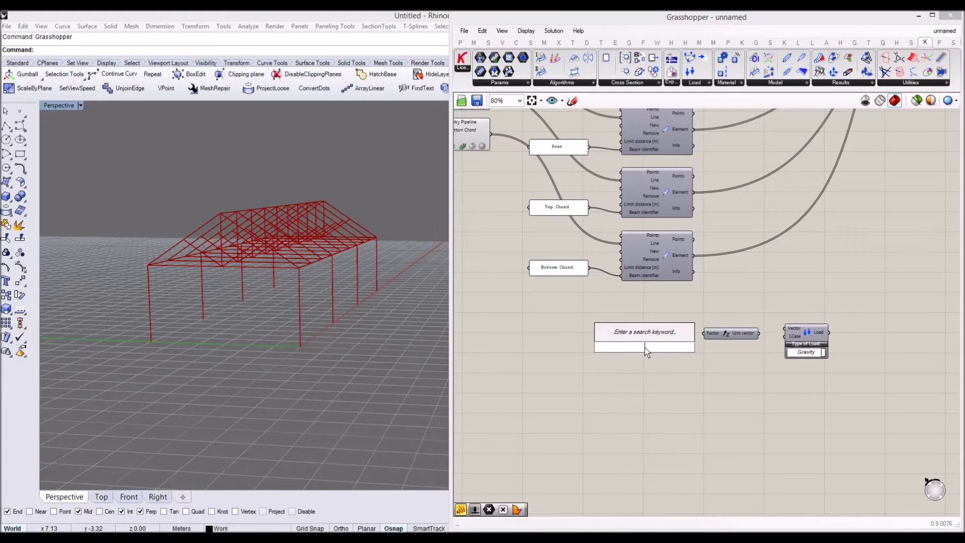
{"action": "type", "text": "//"}
{"action": "key", "text": "Return"}
{"action": "type", "text": "-1.5"}
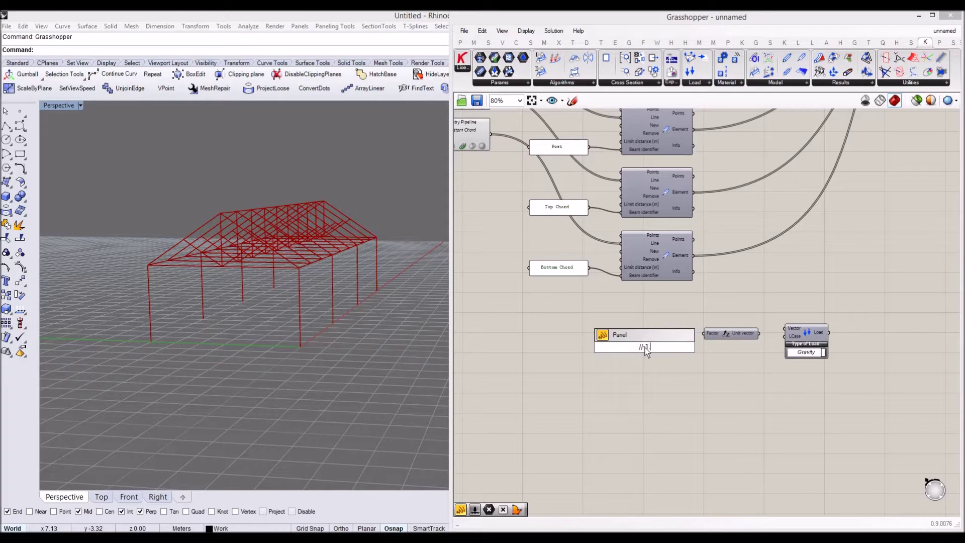
{"action": "key", "text": "Return"}
{"action": "left_click_drag", "start_coordinate": [726, 334], "coordinate": [808, 339]}
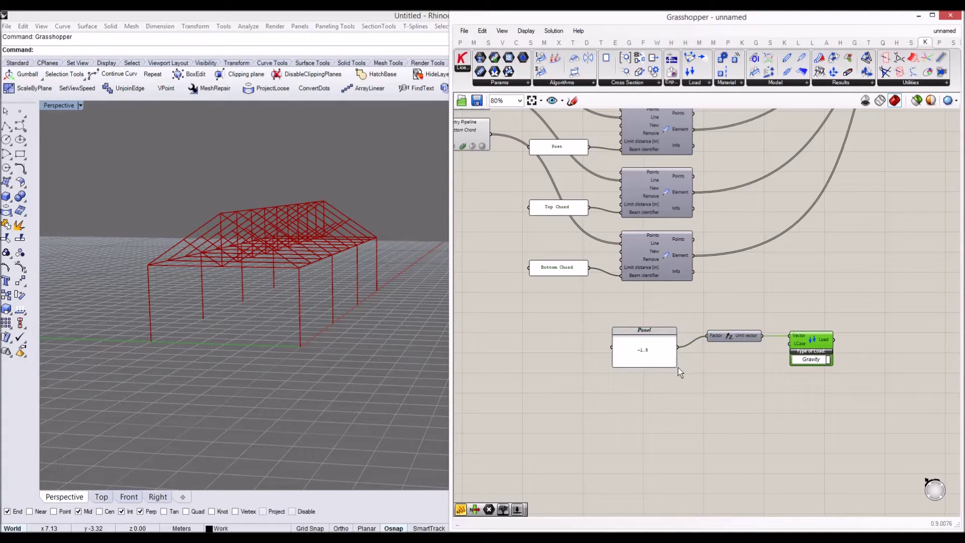
{"action": "left_click_drag", "start_coordinate": [675, 366], "coordinate": [659, 336]}
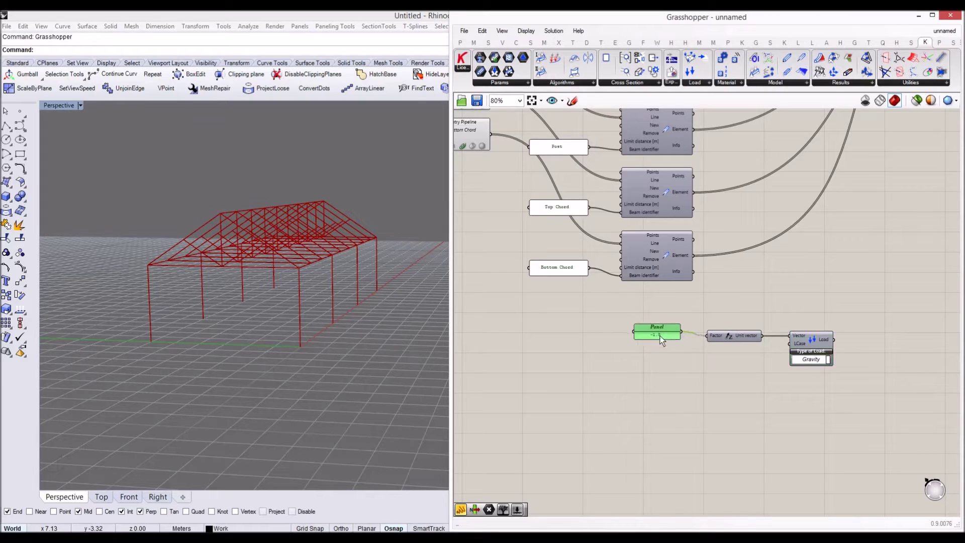
- Create a panel containing 0 and connect it to the Gravity load's LCase input
{"action": "double_click", "coordinate": [694, 358]}
{"action": "type", "text": "//"}
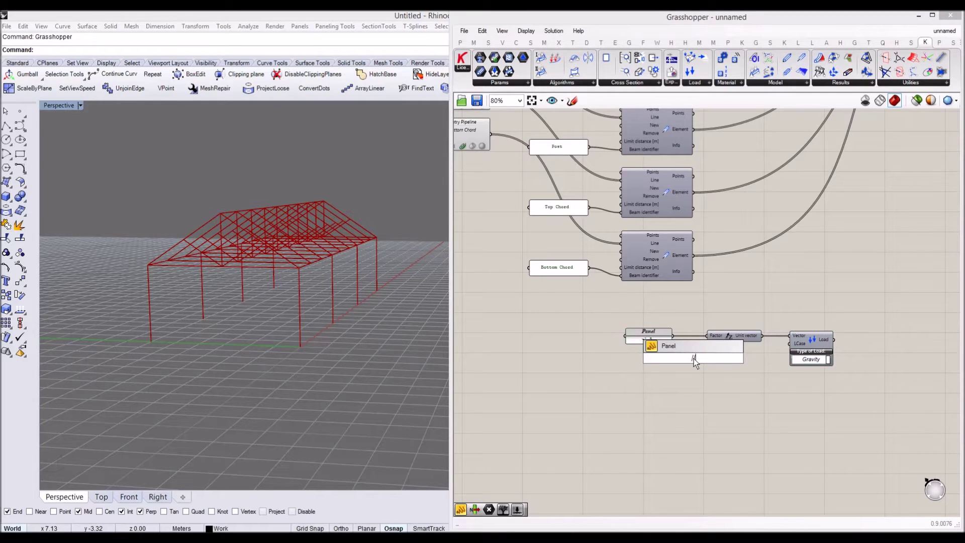
{"action": "key", "text": "Return"}
{"action": "left_click_drag", "start_coordinate": [718, 369], "coordinate": [790, 344]}
{"action": "left_click_drag", "start_coordinate": [804, 340], "coordinate": [807, 347]}
- Connect the Gravity load's output to Assemble Model's Load input
{"action": "scroll", "coordinate": [717, 366], "scroll_direction": "down", "scroll_amount": 3}
{"action": "right_click_drag", "start_coordinate": [717, 366], "coordinate": [613, 408]}
{"action": "scroll", "coordinate": [691, 359], "scroll_direction": "up", "scroll_amount": 2}
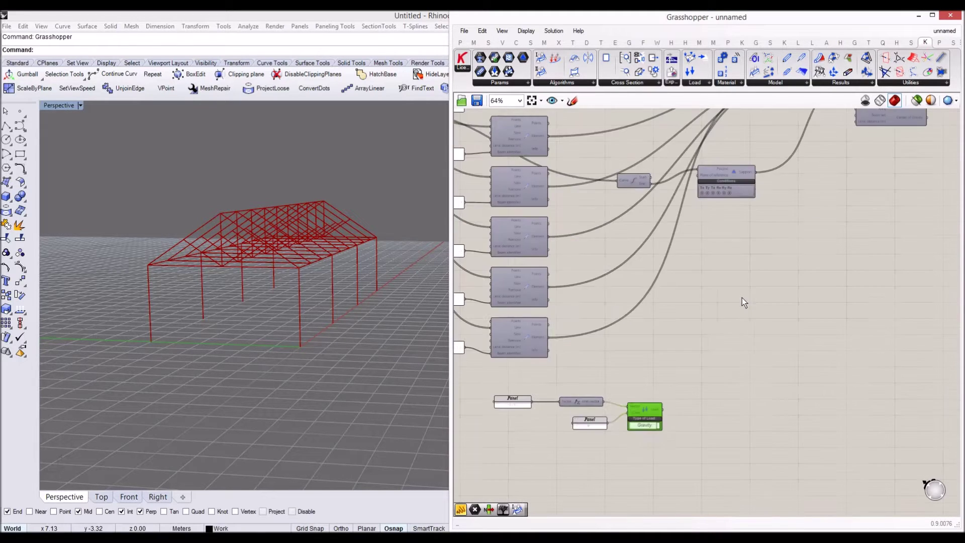
{"action": "mouse_move", "coordinate": [724, 297]}
{"action": "right_mouse_down"}
{"action": "mouse_move", "coordinate": [676, 376]}
{"action": "mouse_move", "coordinate": [654, 338]}
{"action": "right_mouse_up"}
{"action": "left_click_drag", "start_coordinate": [596, 445], "coordinate": [874, 130]}
{"action": "left_click", "coordinate": [823, 202]}
- Examine the truss frame from several angles in the Rhino perspective view
{"action": "scroll", "coordinate": [820, 237], "scroll_direction": "down", "scroll_amount": 2}
{"action": "right_click_drag", "start_coordinate": [804, 325], "coordinate": [860, 225]}
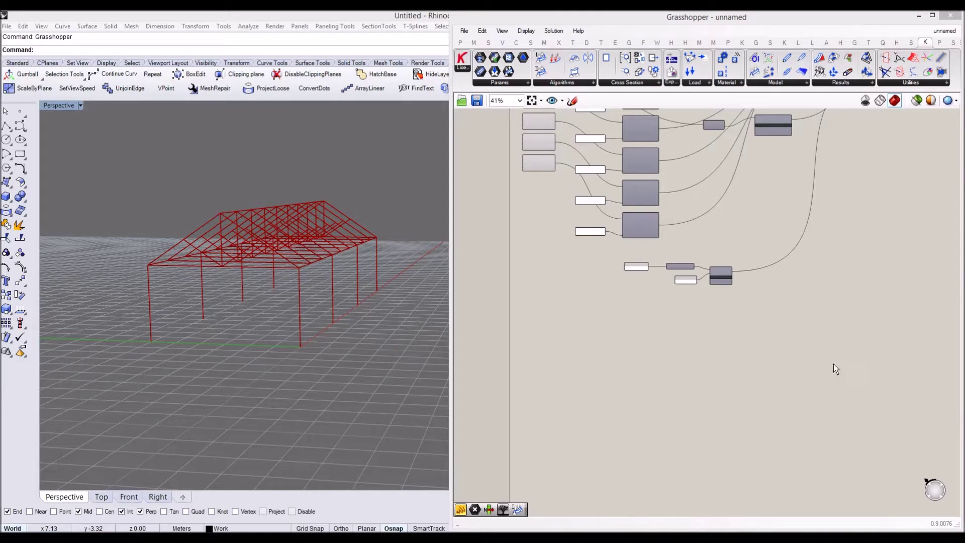
{"action": "right_click_drag", "start_coordinate": [329, 266], "coordinate": [216, 347]}
{"action": "scroll", "coordinate": [264, 297], "scroll_direction": "down", "scroll_amount": 6}
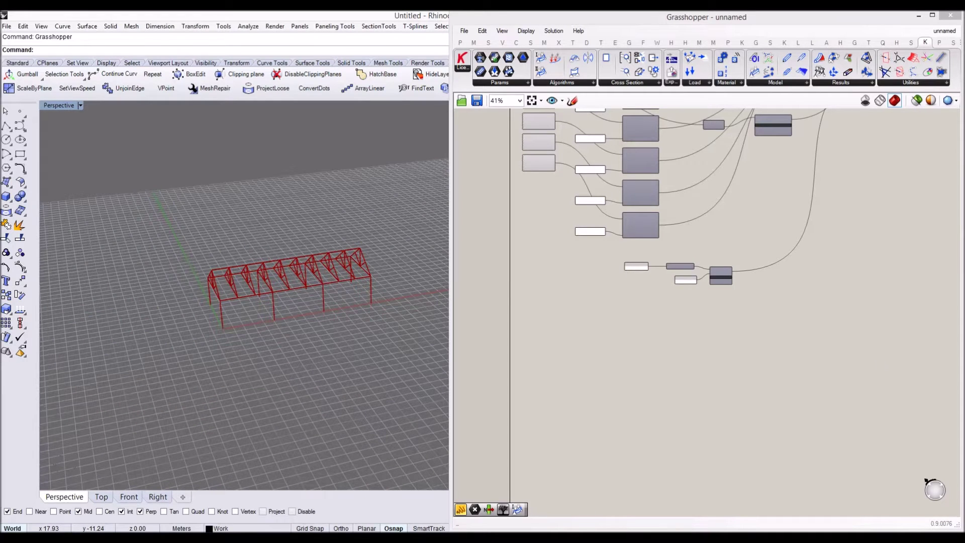
{"action": "right_click_drag", "start_coordinate": [818, 351], "coordinate": [855, 357]}
{"action": "mouse_move", "coordinate": [164, 319]}
{"action": "right_mouse_down"}
{"action": "mouse_move", "coordinate": [195, 312]}
{"action": "mouse_move", "coordinate": [162, 327]}
{"action": "right_mouse_up"}
{"action": "scroll", "coordinate": [190, 309], "scroll_direction": "up", "scroll_amount": 5}
{"action": "scroll", "coordinate": [199, 312], "scroll_direction": "down", "scroll_amount": 3}
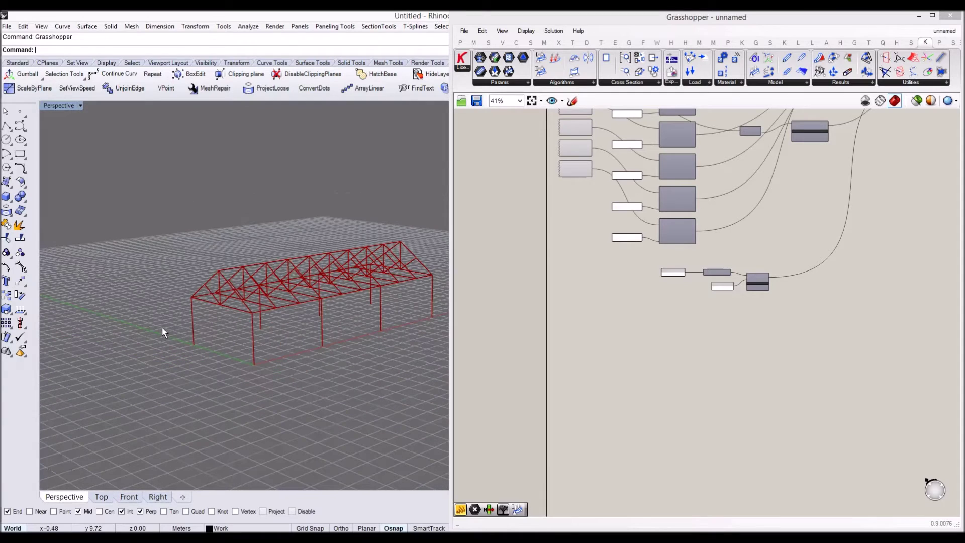
- Add a YZ Plane component below the -1.5 panel and check its orientation against the frame in the Rhino view
{"action": "scroll", "coordinate": [711, 330], "scroll_direction": "up", "scroll_amount": 5}
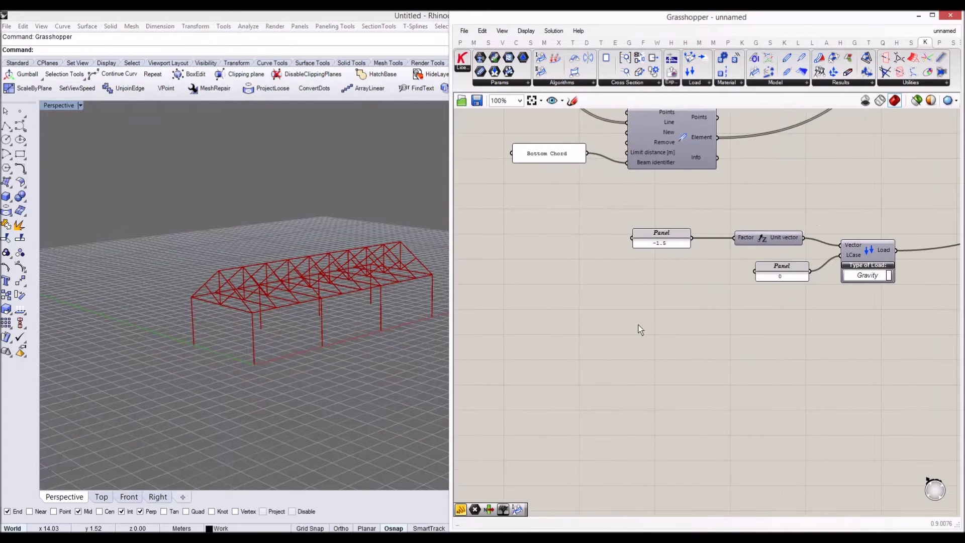
{"action": "double_click", "coordinate": [635, 323]}
{"action": "type", "text": "or"}
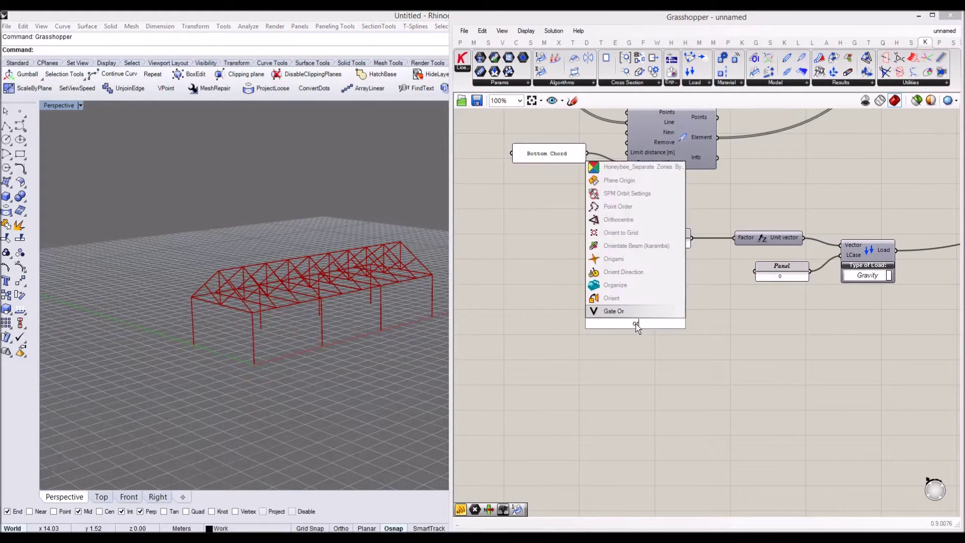
{"action": "type", "text": "igin"}
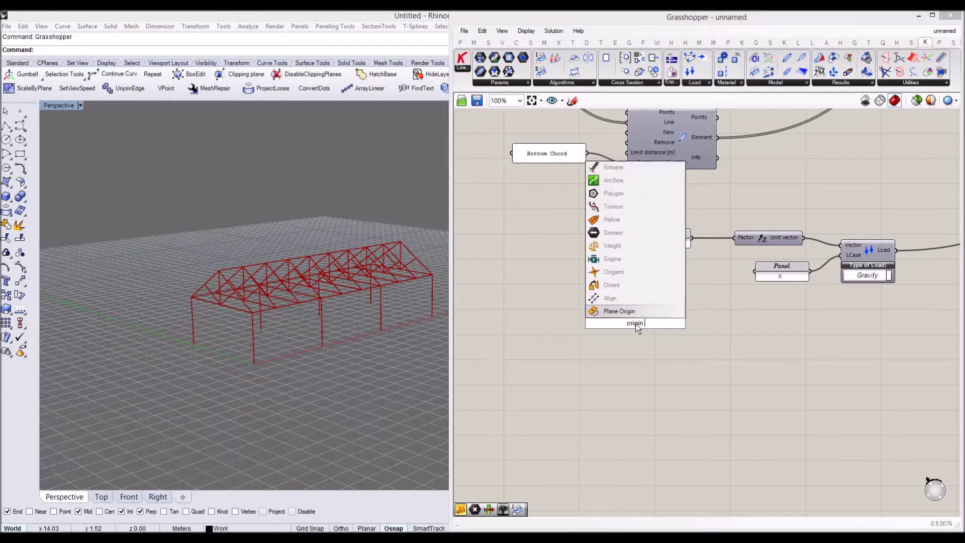
{"action": "type", "text": " yz"}
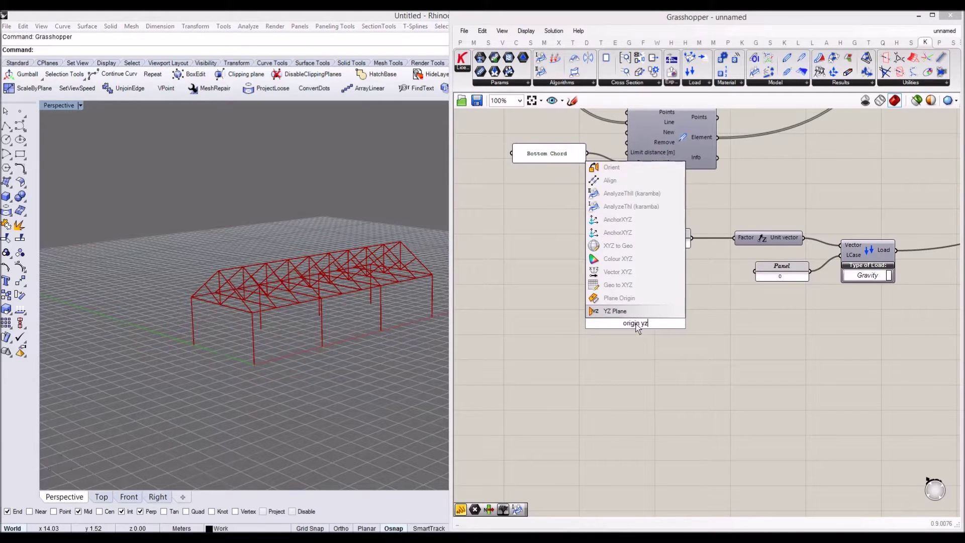
{"action": "key", "text": "Return"}
{"action": "mouse_move", "coordinate": [281, 306]}
{"action": "right_mouse_down"}
{"action": "mouse_move", "coordinate": [231, 318]}
{"action": "mouse_move", "coordinate": [221, 275]}
{"action": "mouse_move", "coordinate": [271, 297]}
{"action": "right_mouse_up"}
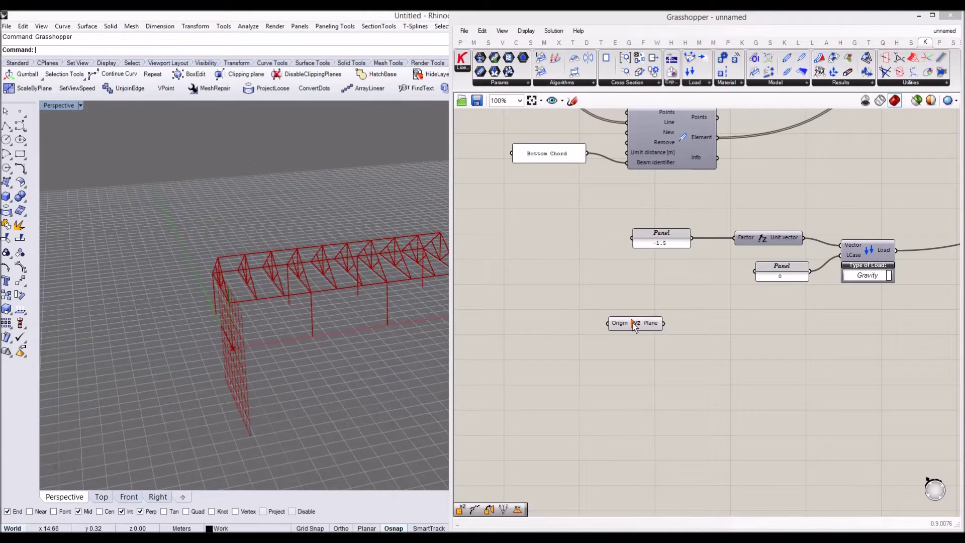
{"action": "left_click_drag", "start_coordinate": [620, 323], "coordinate": [585, 314]}
- Add a Rectangle component and connect the YZ Plane output to its Plane input, spacing the two components apart
{"action": "double_click", "coordinate": [645, 348]}
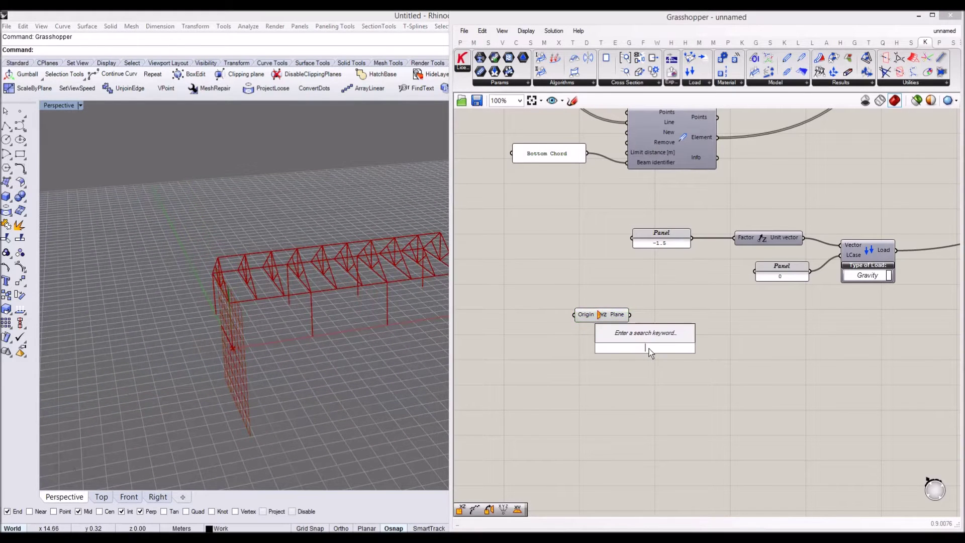
{"action": "type", "text": "rectang"}
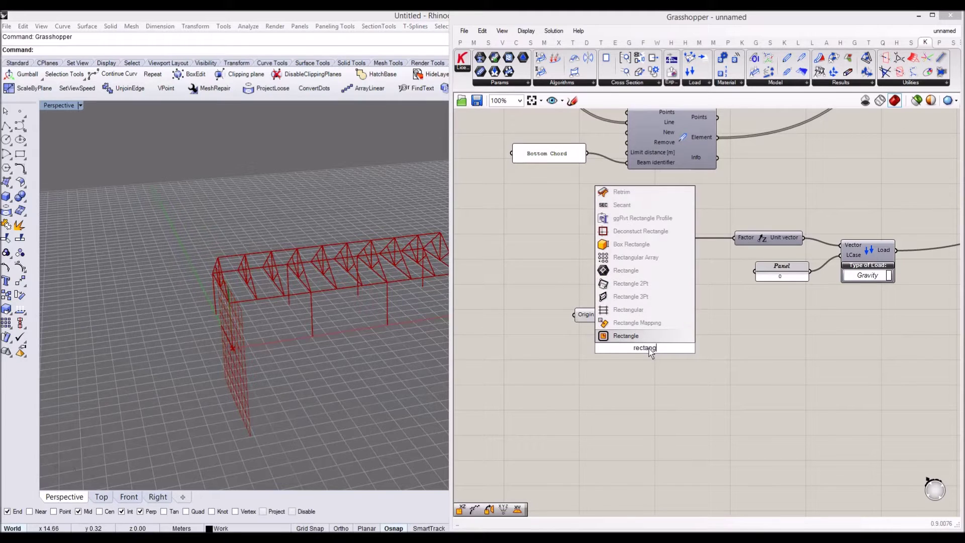
{"action": "key", "text": "Return"}
{"action": "left_click_drag", "start_coordinate": [672, 342], "coordinate": [715, 333]}
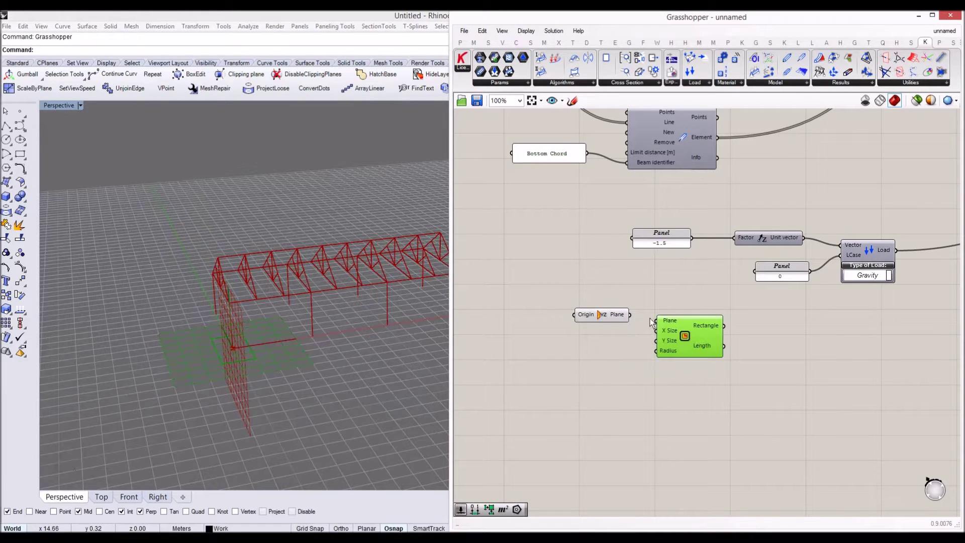
{"action": "left_click_drag", "start_coordinate": [629, 315], "coordinate": [688, 329]}
{"action": "left_click_drag", "start_coordinate": [602, 317], "coordinate": [530, 302]}
{"action": "left_click_drag", "start_coordinate": [707, 345], "coordinate": [700, 353]}
{"action": "right_click_drag", "start_coordinate": [231, 317], "coordinate": [281, 299]}
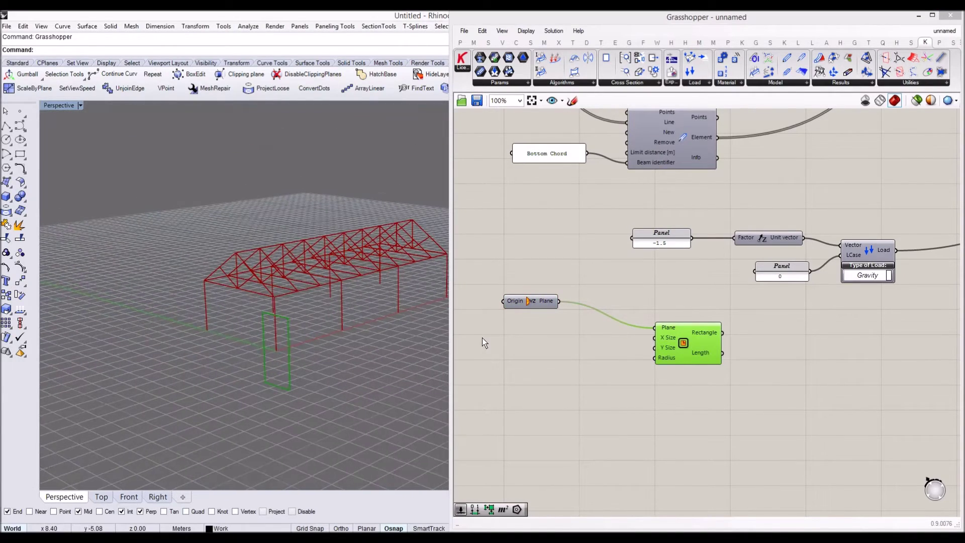
- Add a Construct Domain component below the YZ Plane component
{"action": "right_click_drag", "start_coordinate": [597, 365], "coordinate": [630, 372]}
{"action": "scroll", "coordinate": [578, 367], "scroll_direction": "up", "scroll_amount": 4}
{"action": "double_click", "coordinate": [581, 372]}
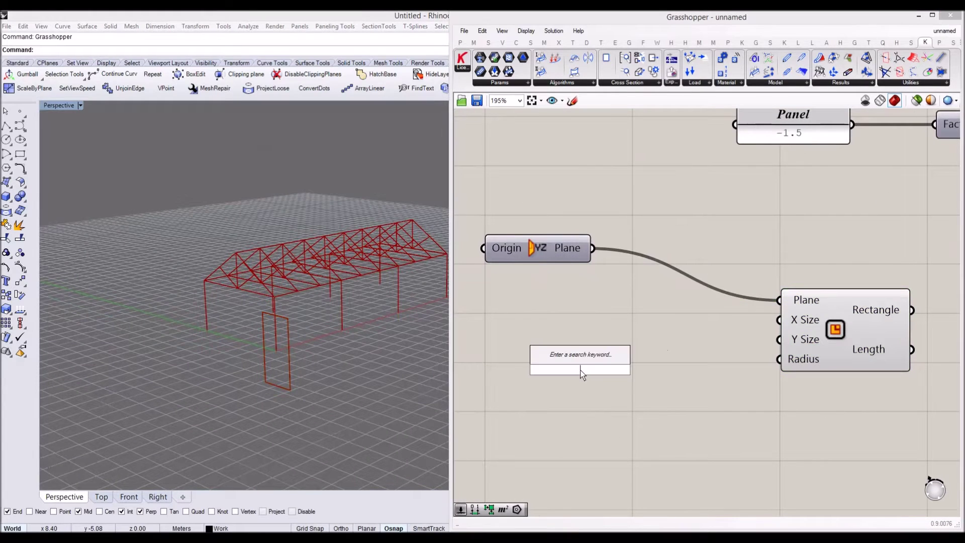
{"action": "type", "text": "domain"}
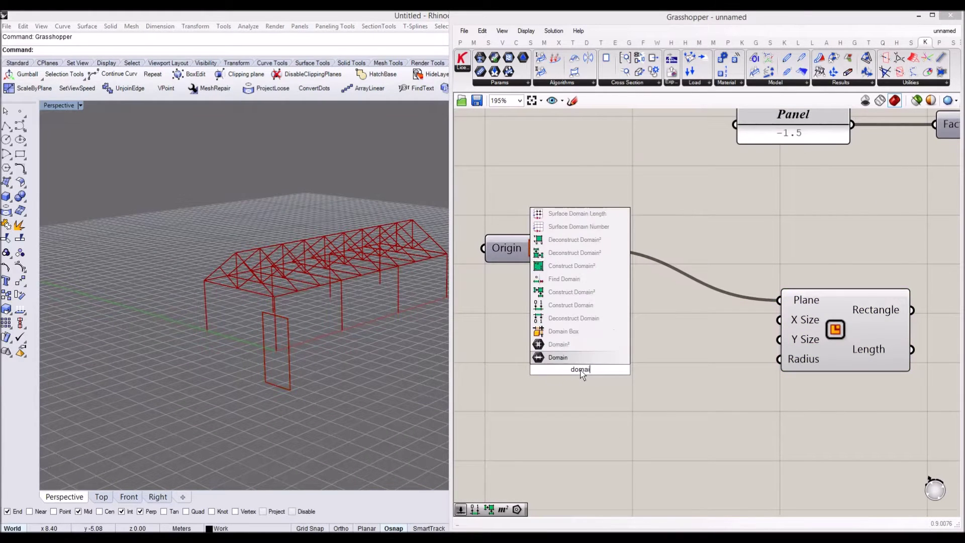
{"action": "key", "text": "Up"}
{"action": "key", "text": "Up"}
{"action": "key", "text": "Up"}
{"action": "key", "text": "Up"}
{"action": "key", "text": "Up"}
{"action": "key", "text": "Up"}
{"action": "key", "text": "Up"}
{"action": "key", "text": "Up"}
{"action": "key", "text": "Up"}
{"action": "key", "text": "Down"}
{"action": "key", "text": "Down"}
{"action": "key", "text": "Down"}
{"action": "key", "text": "Down"}
{"action": "key", "text": "Up"}
{"action": "key", "text": "Return"}
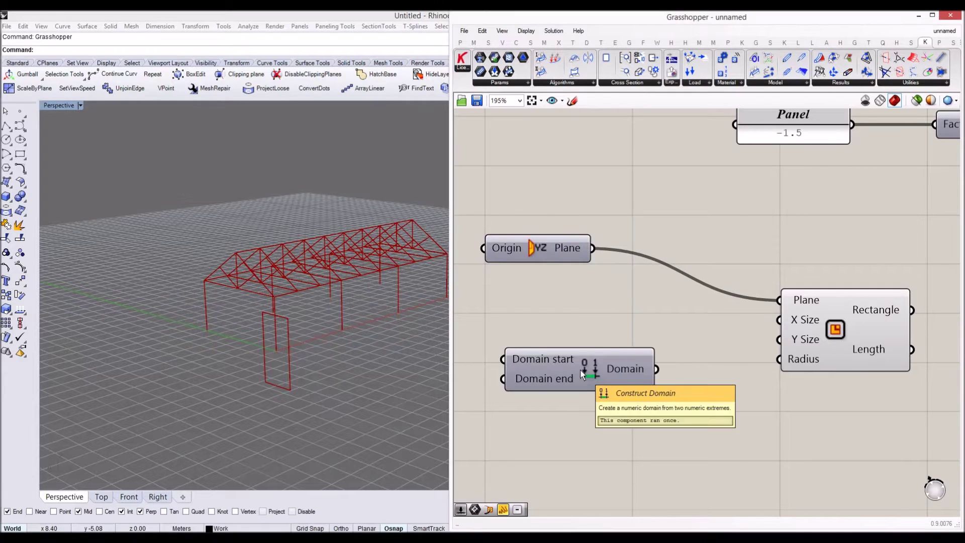
- Apply the expression -x to Construct Domain's Domain start input
{"action": "right_click_drag", "start_coordinate": [580, 371], "coordinate": [687, 330]}
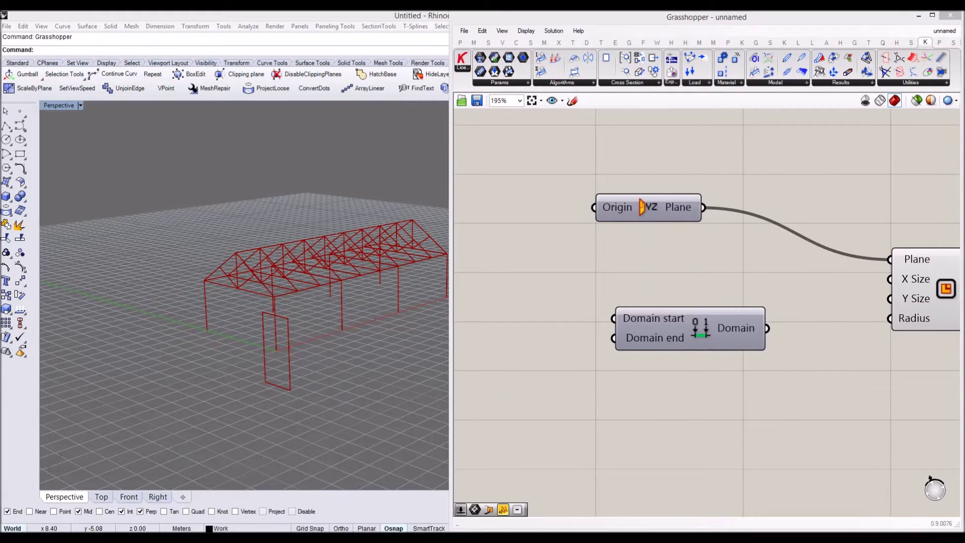
{"action": "scroll", "coordinate": [709, 350], "scroll_direction": "down", "scroll_amount": 5}
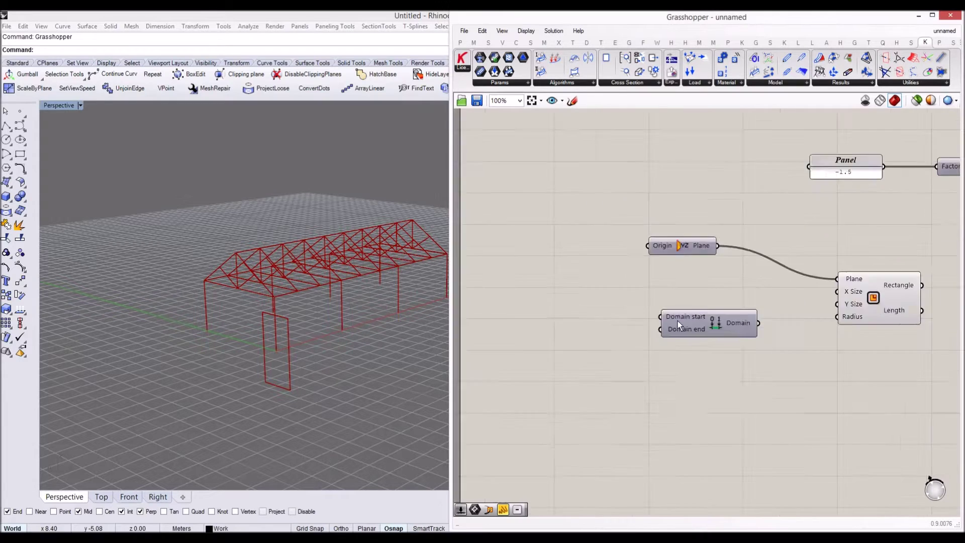
{"action": "scroll", "coordinate": [672, 309], "scroll_direction": "up", "scroll_amount": 2}
{"action": "right_click", "coordinate": [673, 310]}
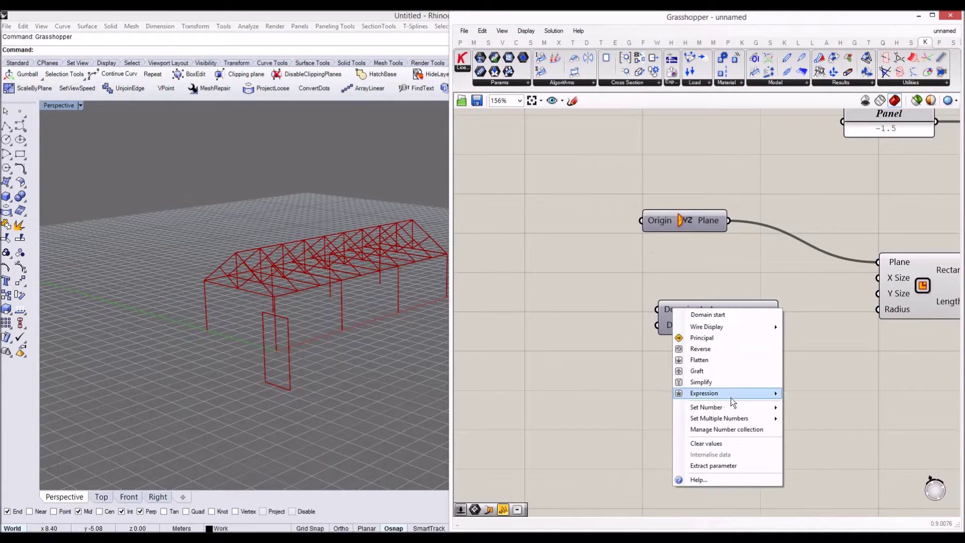
{"action": "mouse_move", "coordinate": [774, 407]}
{"action": "key", "text": "Escape"}
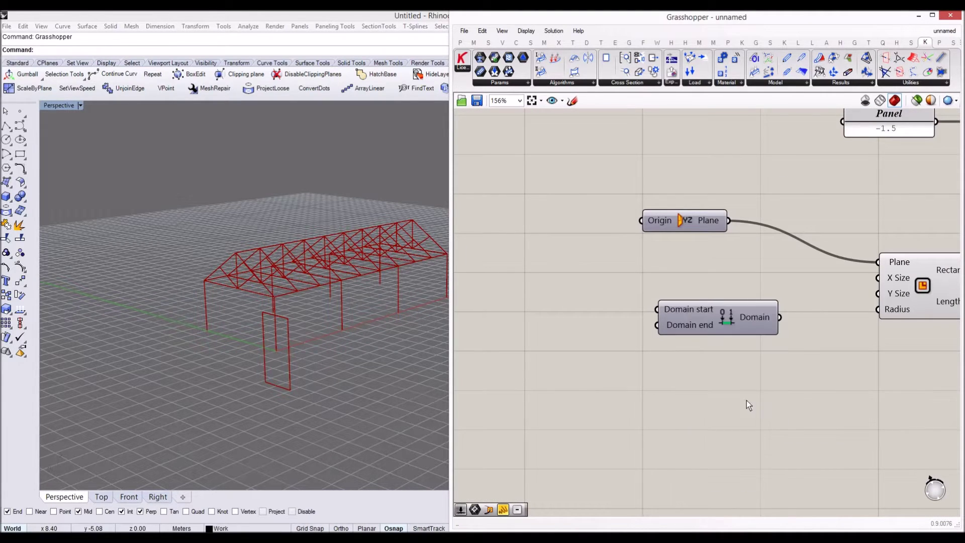
{"action": "right_click", "coordinate": [673, 308]}
{"action": "mouse_move", "coordinate": [736, 391]}
{"action": "left_click", "coordinate": [811, 405]}
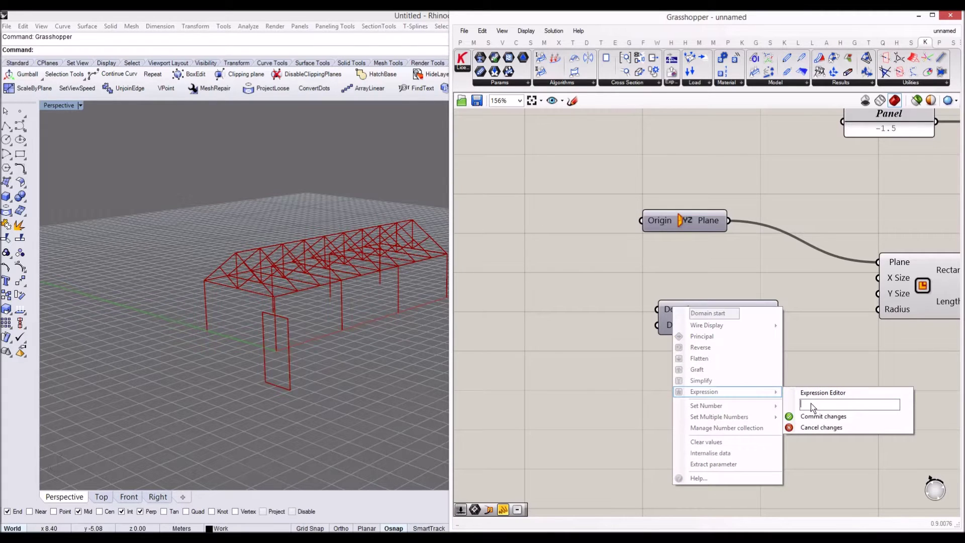
{"action": "type", "text": "-x"}
{"action": "left_click", "coordinate": [809, 415]}
- Add a number slider with the value 7 beside Construct Domain and make room for its wires
{"action": "scroll", "coordinate": [610, 324], "scroll_direction": "down", "scroll_amount": 4}
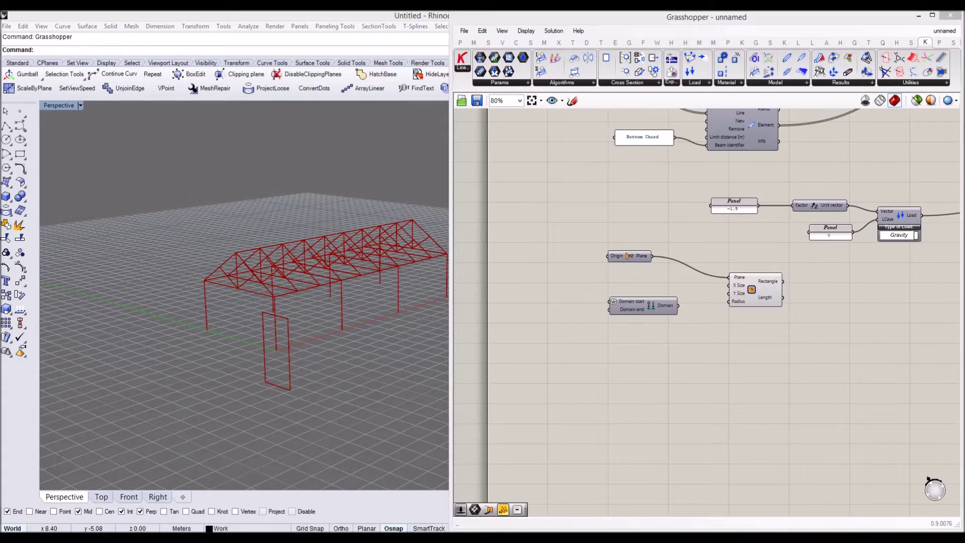
{"action": "double_click", "coordinate": [571, 330]}
{"action": "type", "text": "7"}
{"action": "key", "text": "Return"}
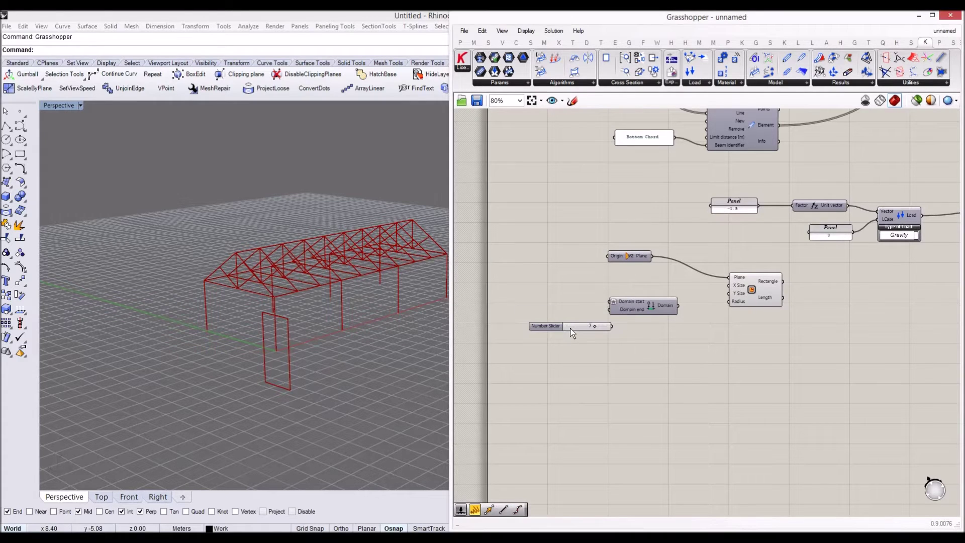
{"action": "left_click_drag", "start_coordinate": [573, 328], "coordinate": [573, 308]}
{"action": "scroll", "coordinate": [623, 309], "scroll_direction": "up", "scroll_amount": 1}
{"action": "scroll", "coordinate": [649, 311], "scroll_direction": "up", "scroll_amount": 1}
{"action": "left_click_drag", "start_coordinate": [649, 312], "coordinate": [687, 308]}
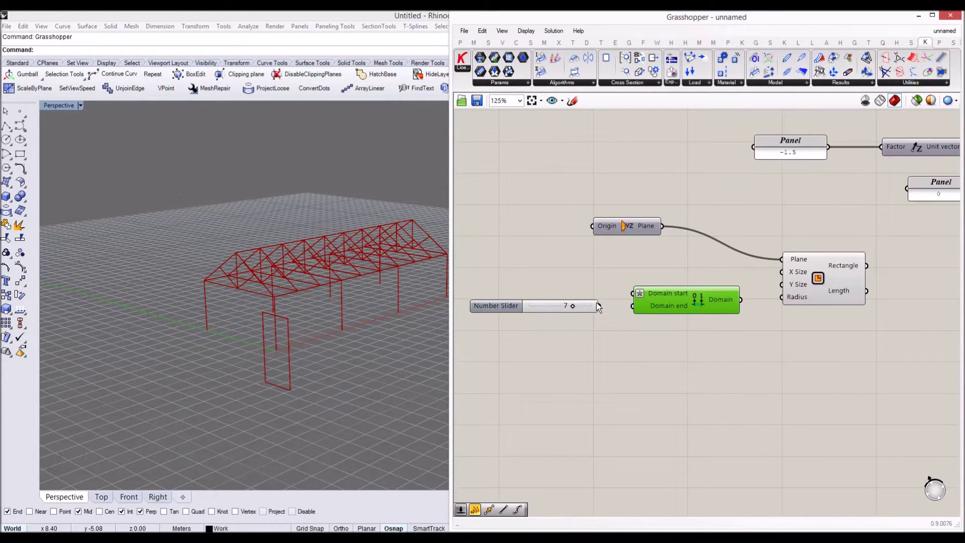
- Feed the slider into both Domain start and Domain end, and connect the Domain output to Rectangle's X Size
{"action": "right_click_drag", "start_coordinate": [673, 297], "coordinate": [664, 305]}
{"action": "left_click_drag", "start_coordinate": [662, 312], "coordinate": [660, 283]}
{"action": "left_click_drag", "start_coordinate": [577, 309], "coordinate": [560, 267]}
{"action": "left_click_drag", "start_coordinate": [707, 277], "coordinate": [772, 279]}
{"action": "left_click_drag", "start_coordinate": [666, 277], "coordinate": [681, 270]}
- Duplicate the slider and Construct Domain pair below the originals and connect the copied domain to Rectangle's Y Size
{"action": "scroll", "coordinate": [670, 291], "scroll_direction": "down", "scroll_amount": 2}
{"action": "left_click_drag", "start_coordinate": [647, 304], "coordinate": [563, 267]}
{"action": "key", "text": "ctrl+c"}
{"action": "key", "text": "ctrl+v"}
{"action": "left_click_drag", "start_coordinate": [658, 281], "coordinate": [740, 269]}
{"action": "scroll", "coordinate": [703, 332], "scroll_direction": "up", "scroll_amount": 2}
{"action": "left_click", "coordinate": [732, 327]}
- Adjust the two domain sliders, keeping Y Size at 7 and raising X Size so the rectangle extends well beyond the frame's width
{"action": "mouse_move", "coordinate": [244, 250]}
{"action": "right_mouse_down"}
{"action": "mouse_move", "coordinate": [293, 312]}
{"action": "mouse_move", "coordinate": [290, 287]}
{"action": "mouse_move", "coordinate": [247, 258]}
{"action": "right_mouse_up"}
{"action": "right_click_drag", "start_coordinate": [550, 311], "coordinate": [623, 308]}
{"action": "left_click_drag", "start_coordinate": [604, 339], "coordinate": [595, 339]}
{"action": "right_click_drag", "start_coordinate": [181, 263], "coordinate": [265, 242]}
{"action": "left_click_drag", "start_coordinate": [594, 342], "coordinate": [604, 340]}
{"action": "right_click_drag", "start_coordinate": [322, 311], "coordinate": [216, 281]}
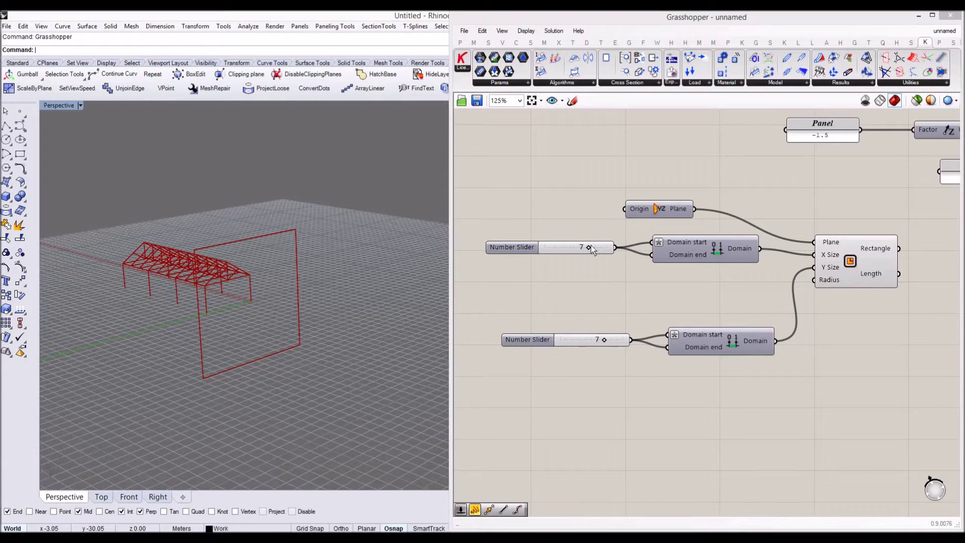
{"action": "left_click_drag", "start_coordinate": [590, 246], "coordinate": [602, 246]}
{"action": "right_click_drag", "start_coordinate": [216, 260], "coordinate": [161, 256]}
- Feed the rectangle into a new Boundary Surfaces component's Edges input and hide the Rectangle component's preview
{"action": "right_click_drag", "start_coordinate": [752, 307], "coordinate": [695, 298]}
{"action": "right_click_drag", "start_coordinate": [804, 280], "coordinate": [690, 296]}
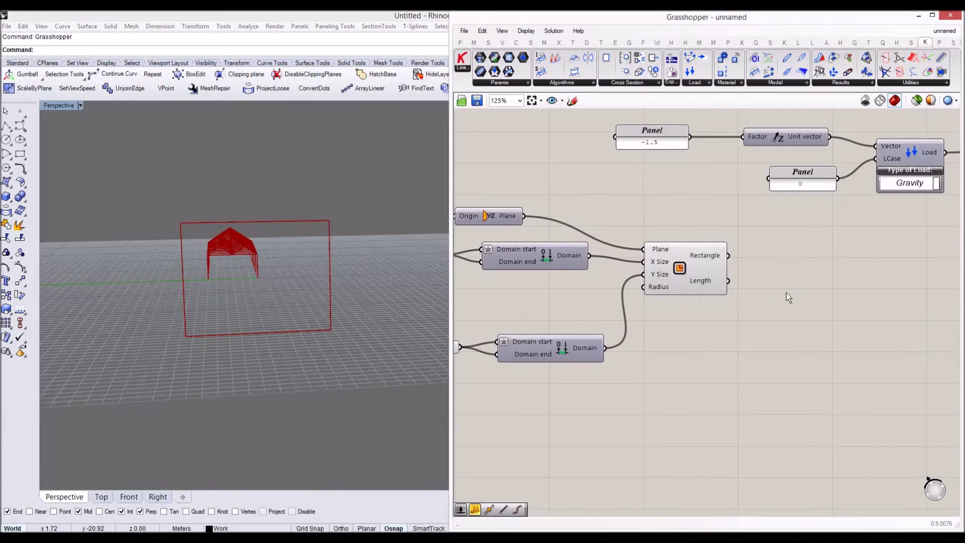
{"action": "double_click", "coordinate": [797, 290]}
{"action": "type", "text": "bound"}
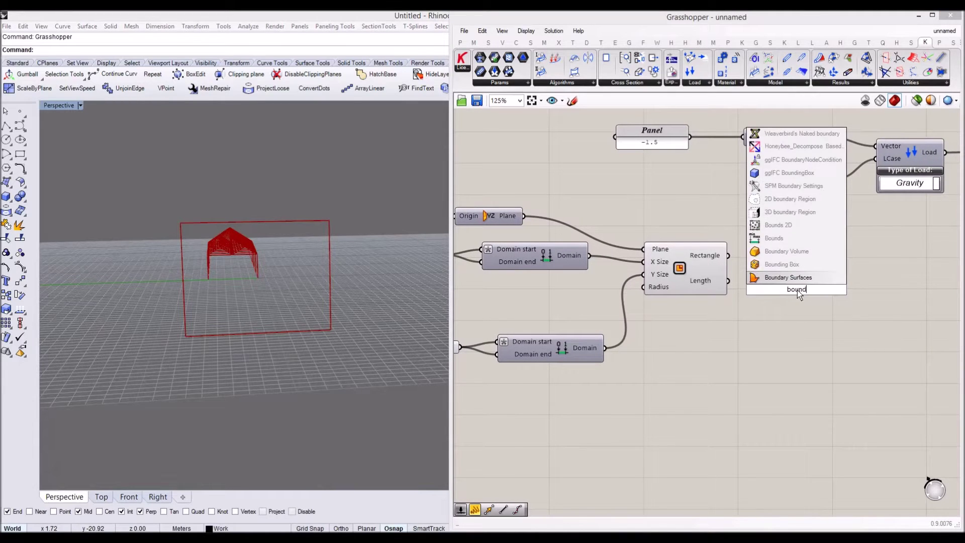
{"action": "key", "text": "Return"}
{"action": "left_click_drag", "start_coordinate": [729, 255], "coordinate": [829, 249]}
{"action": "left_click", "coordinate": [719, 271]}
{"action": "right_click_drag", "start_coordinate": [804, 274], "coordinate": [764, 273]}
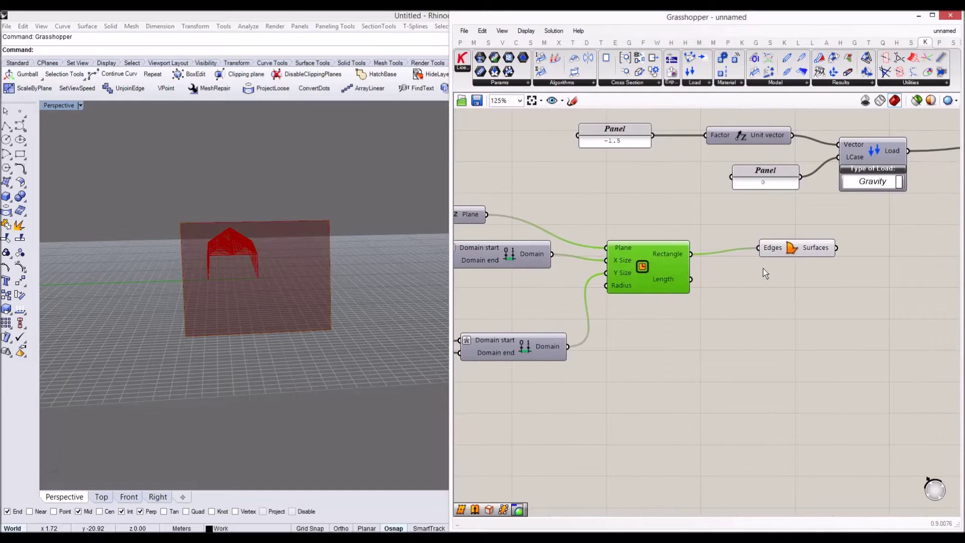
- Move the whole group of plane, domain, rectangle and surface components further below the gravity load components
{"action": "scroll", "coordinate": [663, 252], "scroll_direction": "down", "scroll_amount": 4}
{"action": "right_click_drag", "start_coordinate": [663, 262], "coordinate": [727, 263]}
{"action": "left_click_drag", "start_coordinate": [769, 335], "coordinate": [550, 241]}
{"action": "left_click_drag", "start_coordinate": [683, 275], "coordinate": [708, 308]}
{"action": "left_click", "coordinate": [783, 268]}
{"action": "right_click_drag", "start_coordinate": [783, 267], "coordinate": [670, 258]}
{"action": "scroll", "coordinate": [653, 282], "scroll_direction": "up", "scroll_amount": 2}
{"action": "left_click", "coordinate": [651, 286]}
- Add a Mesh Breps component and connect the Boundary Surfaces output to its Brep input
{"action": "right_click_drag", "start_coordinate": [718, 293], "coordinate": [652, 285]}
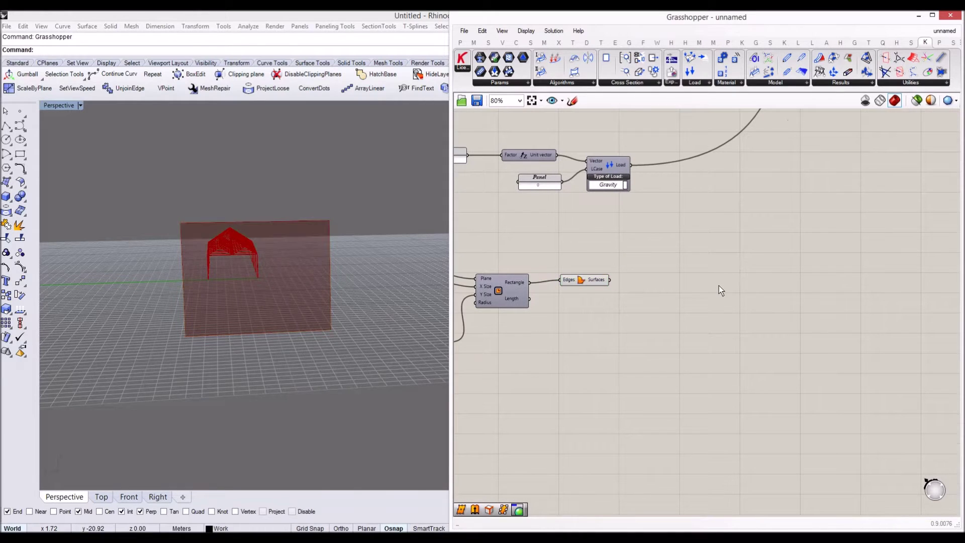
{"action": "double_click", "coordinate": [719, 285]}
{"action": "type", "text": "mesh"}
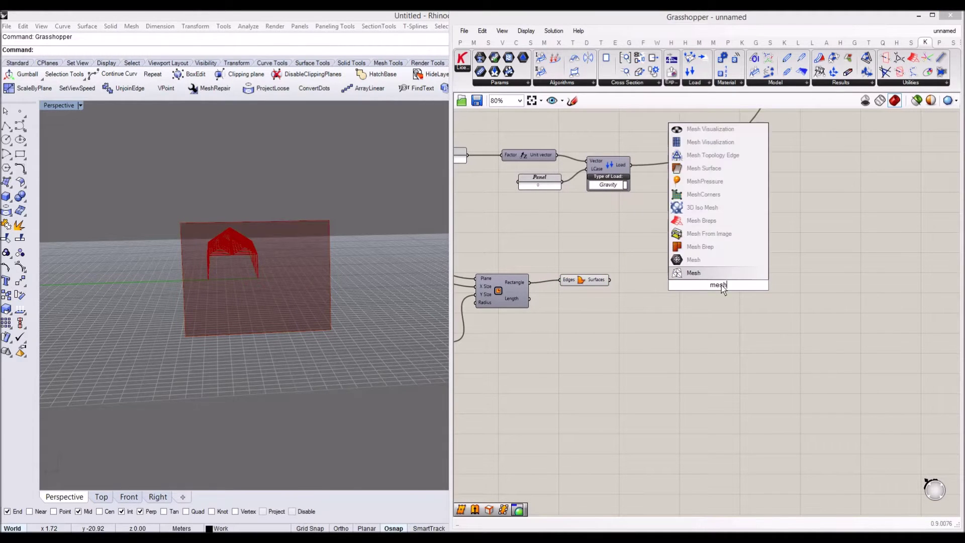
{"action": "key", "text": "Return"}
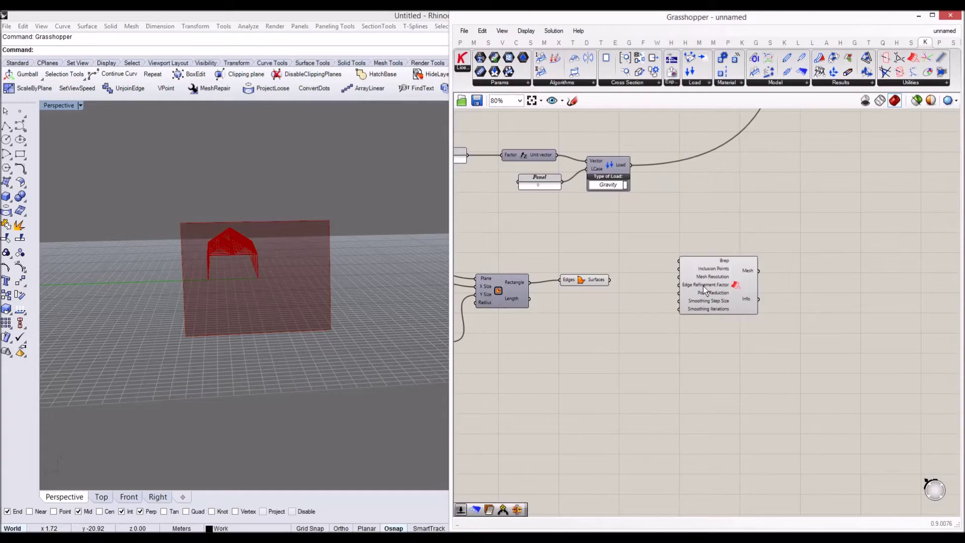
{"action": "scroll", "coordinate": [693, 284], "scroll_direction": "up", "scroll_amount": 2}
{"action": "left_click_drag", "start_coordinate": [559, 279], "coordinate": [665, 279]}
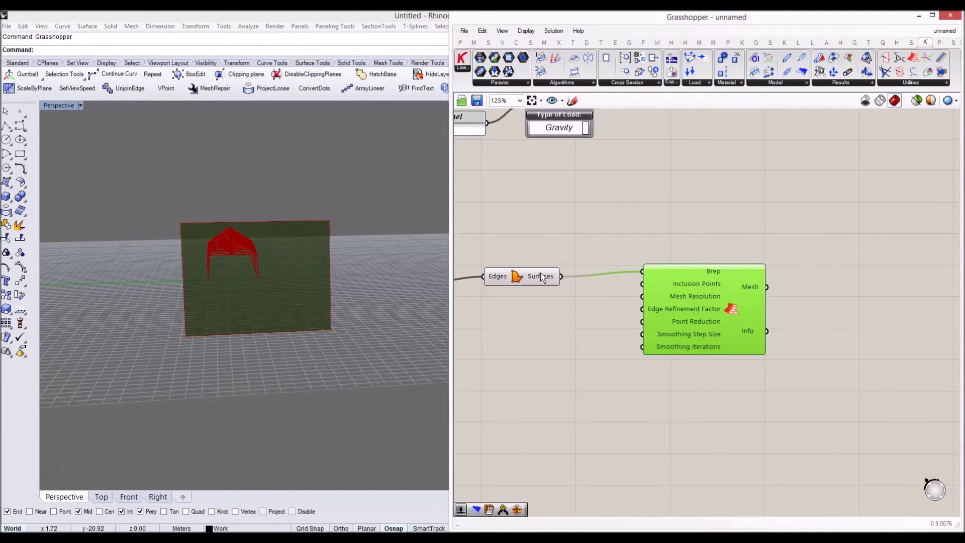
- Straighten the wire between Boundary Surfaces and Mesh Breps and hide the Boundary Surfaces preview
{"action": "left_click_drag", "start_coordinate": [540, 275], "coordinate": [537, 270]}
{"action": "key", "text": "ctrl+q"}
{"action": "left_click_drag", "start_coordinate": [748, 297], "coordinate": [743, 296]}
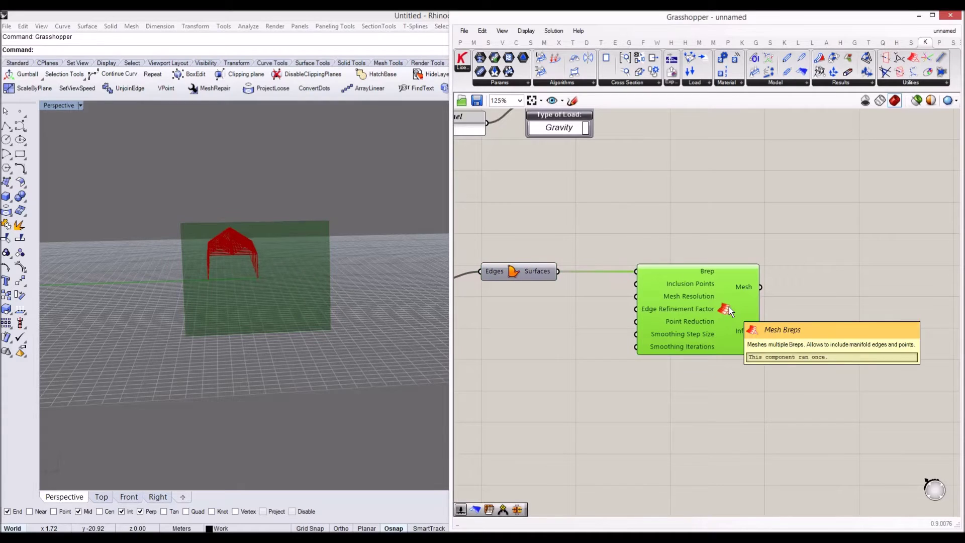
- Add a number slider with the value 0.50 below the Boundary Surfaces component
{"action": "right_click_drag", "start_coordinate": [707, 303], "coordinate": [791, 279]}
{"action": "left_click", "coordinate": [611, 303]}
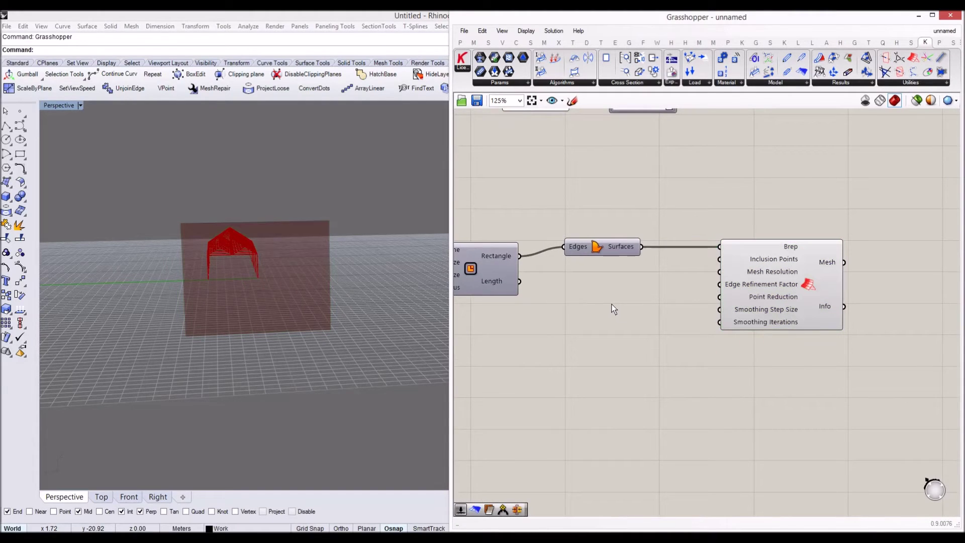
{"action": "double_click", "coordinate": [611, 303]}
{"action": "type", "text": "0.50"}
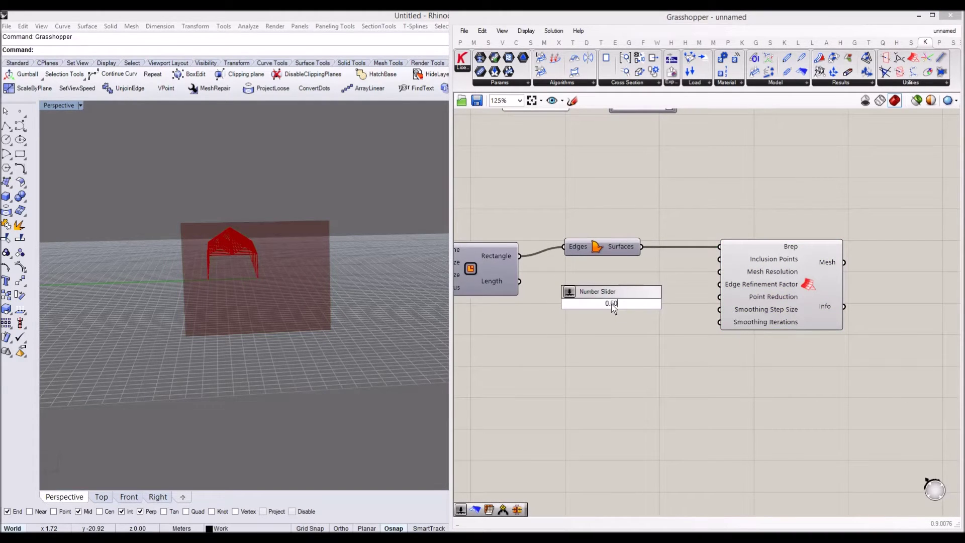
{"action": "key", "text": "Return"}
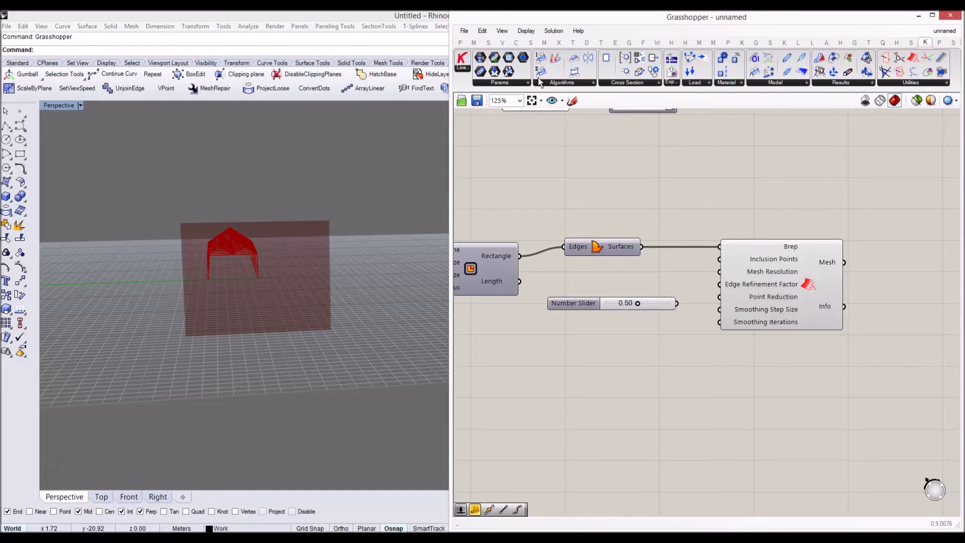
- Turn on Preview Mesh Edges and inspect the meshed plane beside the truss frame in the Rhino view
{"action": "left_click", "coordinate": [526, 31]}
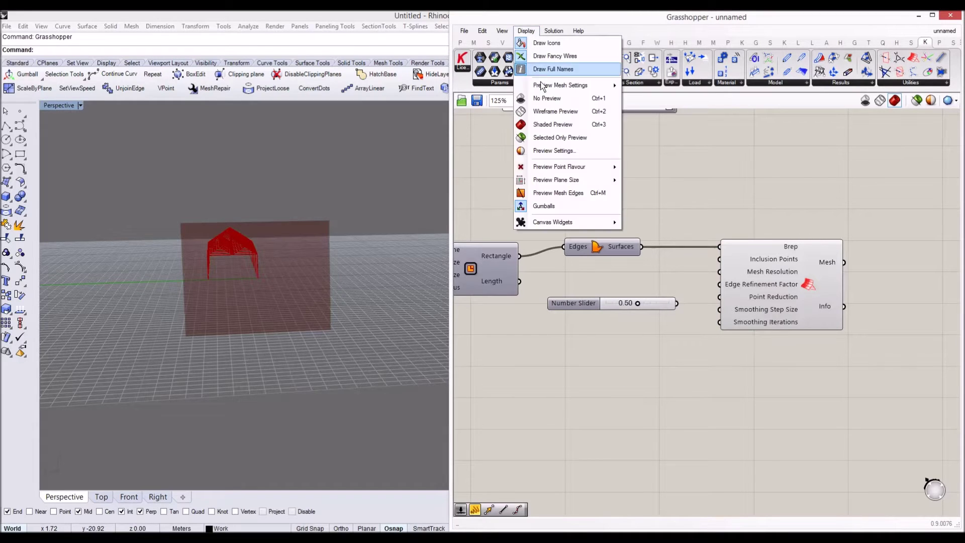
{"action": "left_click", "coordinate": [556, 193]}
{"action": "right_click_drag", "start_coordinate": [321, 236], "coordinate": [301, 217]}
{"action": "scroll", "coordinate": [302, 218], "scroll_direction": "up", "scroll_amount": 3}
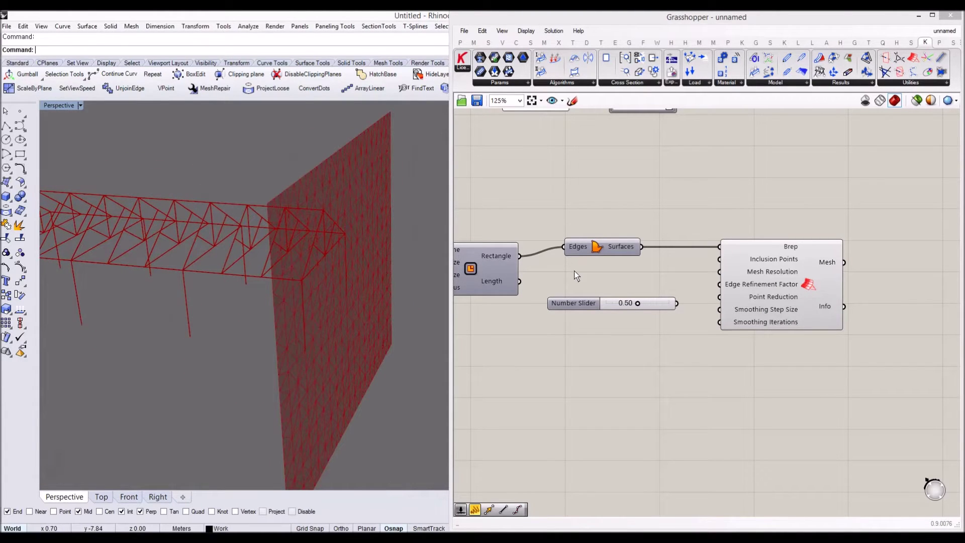
- Connect the 0.50 slider to Mesh Breps' Mesh Resolution input and place the slider level with it
{"action": "mouse_move", "coordinate": [749, 280]}
{"action": "left_click_drag", "start_coordinate": [677, 303], "coordinate": [719, 271]}
{"action": "right_click_drag", "start_coordinate": [344, 221], "coordinate": [249, 180]}
{"action": "left_click_drag", "start_coordinate": [573, 303], "coordinate": [579, 285]}
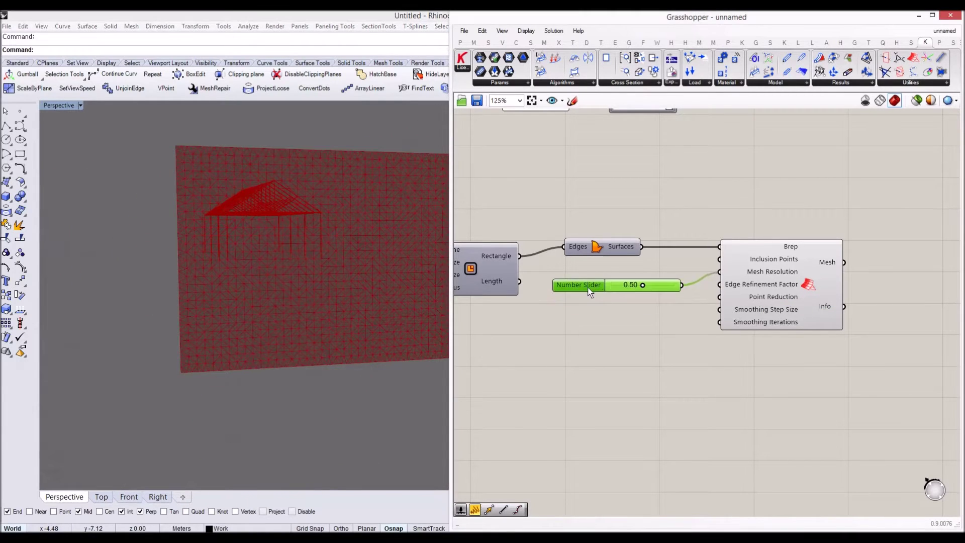
- Refine the mesh by setting the Mesh Resolution slider to 0.40, checking its density against the frame
{"action": "right_click_drag", "start_coordinate": [331, 241], "coordinate": [372, 207]}
{"action": "mouse_move", "coordinate": [643, 285]}
{"action": "left_mouse_down"}
{"action": "mouse_move", "coordinate": [617, 285]}
{"action": "mouse_move", "coordinate": [632, 294]}
{"action": "left_mouse_up"}
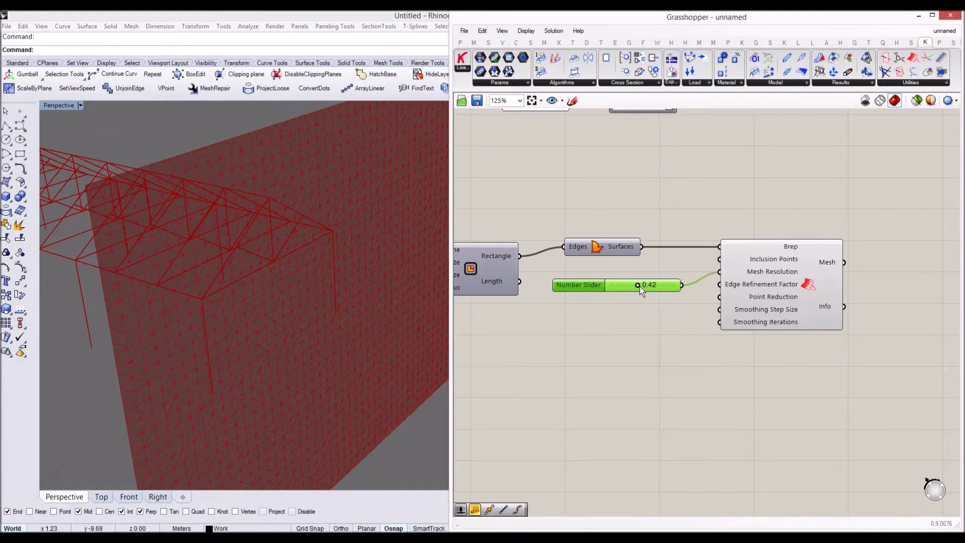
{"action": "right_click_drag", "start_coordinate": [271, 210], "coordinate": [370, 234]}
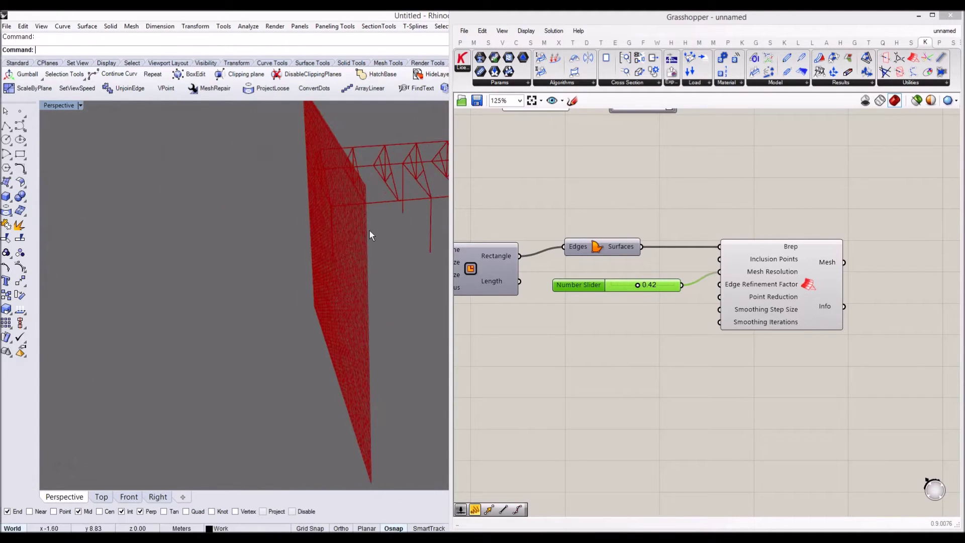
{"action": "left_click_drag", "start_coordinate": [671, 286], "coordinate": [675, 283]}
{"action": "right_click_drag", "start_coordinate": [307, 201], "coordinate": [431, 182]}
{"action": "double_click", "coordinate": [653, 283]}
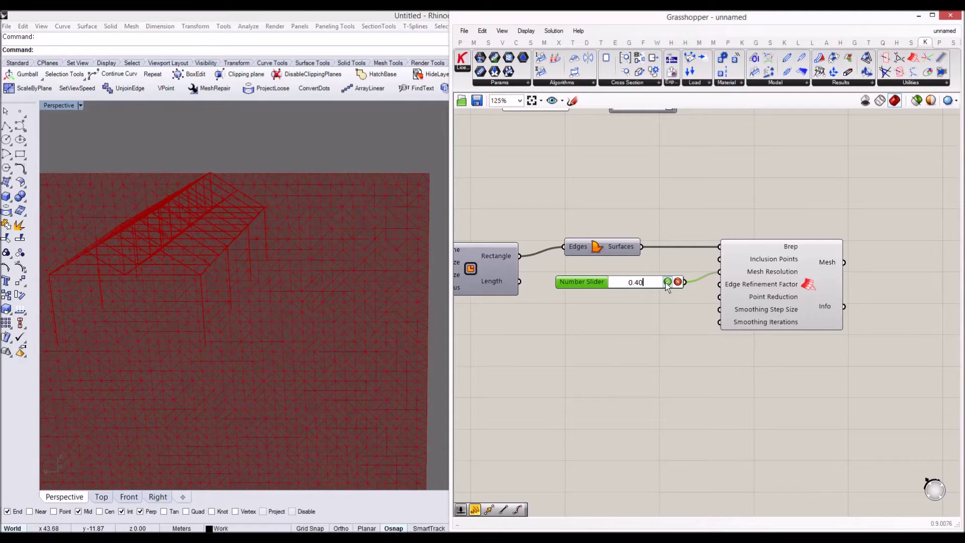
{"action": "left_click", "coordinate": [667, 281]}
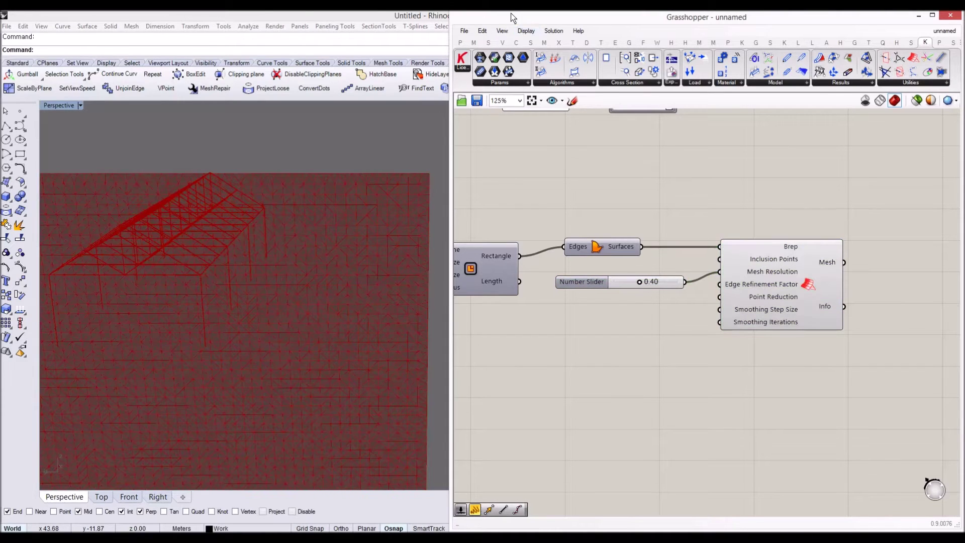
- Turn off Preview Mesh Edges and look over the inputs of the Mesh Breps component
{"action": "left_click", "coordinate": [523, 31]}
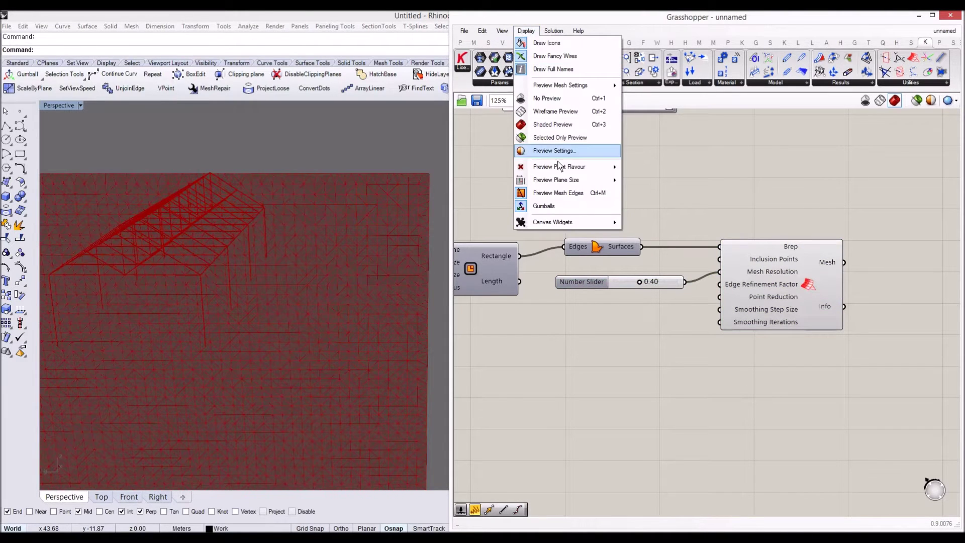
{"action": "left_click", "coordinate": [556, 191]}
{"action": "right_click_drag", "start_coordinate": [657, 195], "coordinate": [574, 191]}
{"action": "right_click_drag", "start_coordinate": [723, 210], "coordinate": [702, 207]}
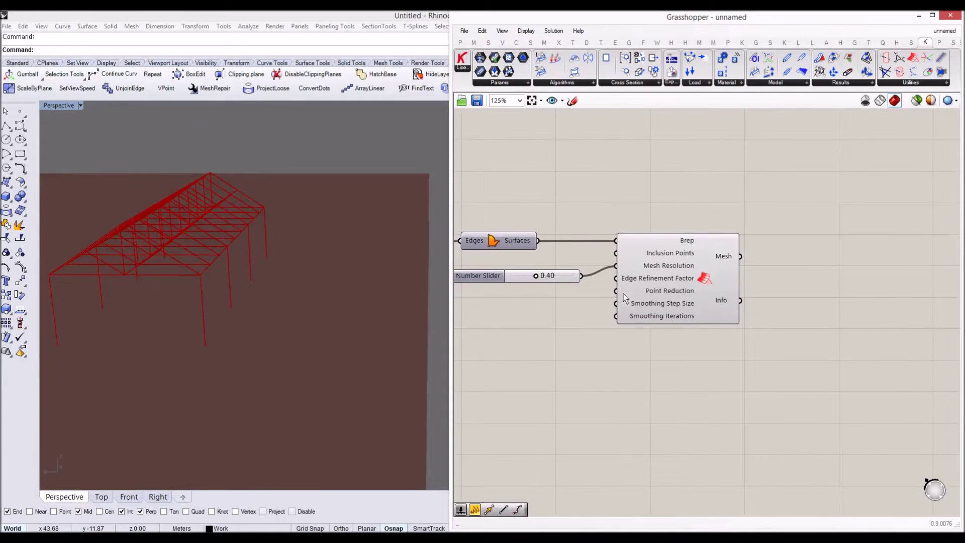
{"action": "scroll", "coordinate": [631, 282], "scroll_direction": "up", "scroll_amount": 5}
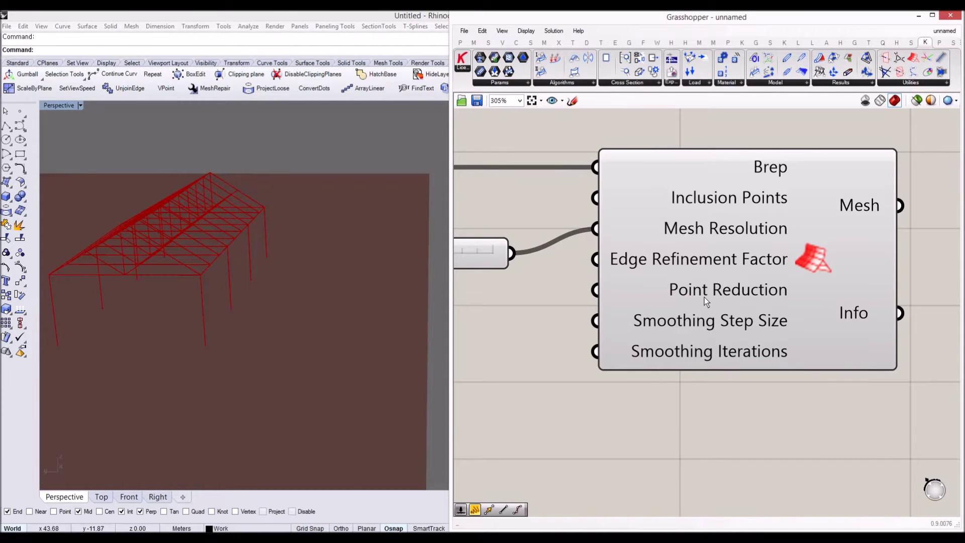
{"action": "scroll", "coordinate": [656, 291], "scroll_direction": "down", "scroll_amount": 3}
{"action": "scroll", "coordinate": [662, 289], "scroll_direction": "up", "scroll_amount": 1}
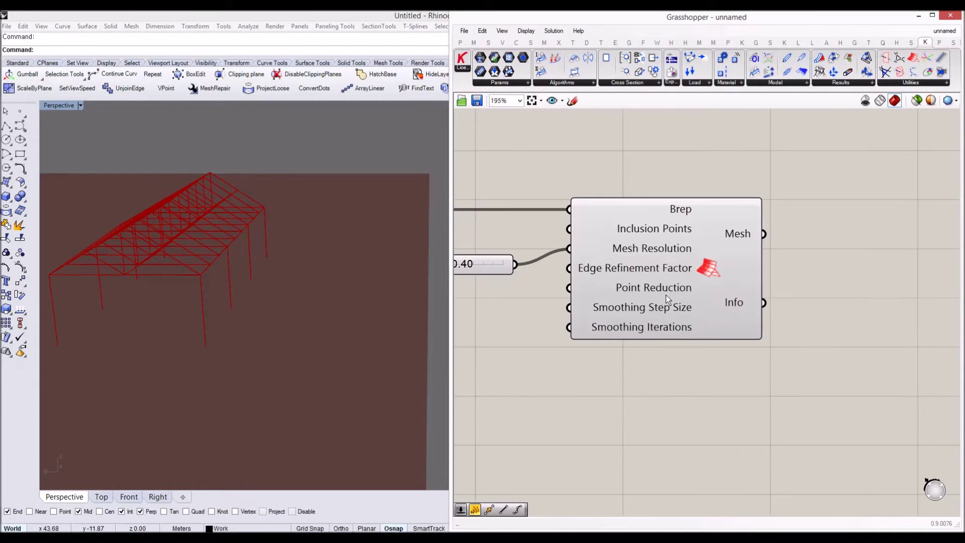
{"action": "scroll", "coordinate": [668, 294], "scroll_direction": "down", "scroll_amount": 2}
{"action": "right_click_drag", "start_coordinate": [733, 285], "coordinate": [675, 269]}
- Align the 0.40 slider level with the Mesh Resolution input of Mesh Breps
{"action": "left_click", "coordinate": [624, 263]}
{"action": "right_click_drag", "start_coordinate": [609, 261], "coordinate": [721, 265]}
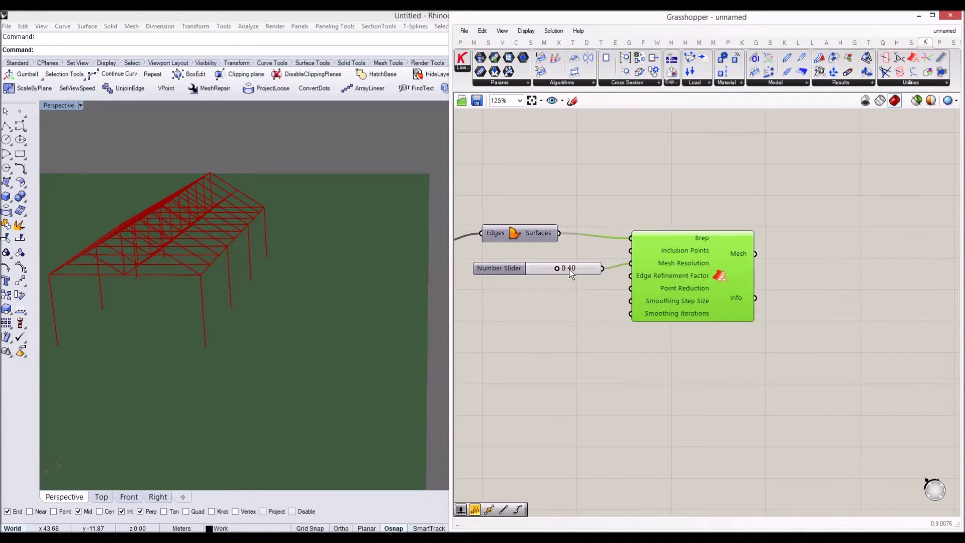
{"action": "left_click_drag", "start_coordinate": [587, 269], "coordinate": [588, 264]}
{"action": "left_click", "coordinate": [610, 287]}
{"action": "left_click", "coordinate": [646, 284]}
{"action": "left_click", "coordinate": [558, 315]}
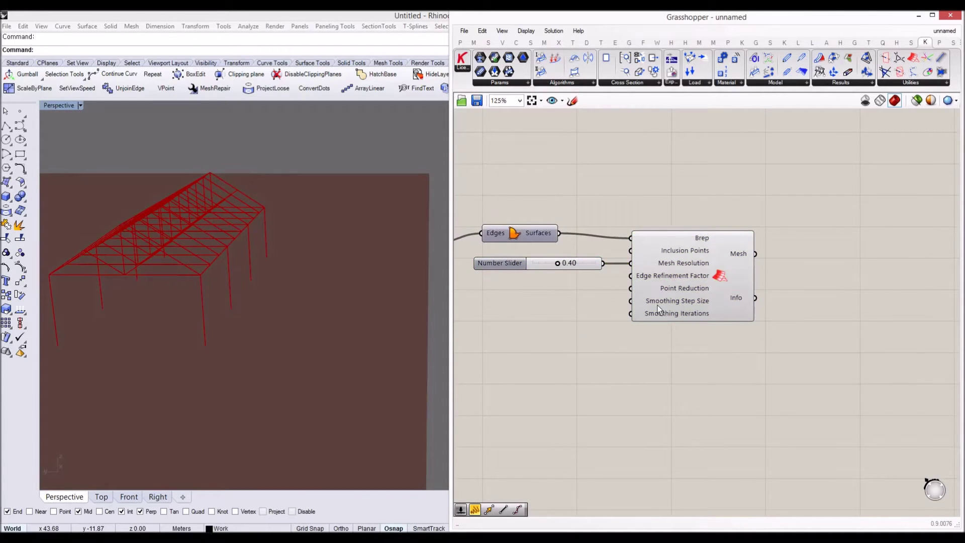
{"action": "right_click_drag", "start_coordinate": [674, 288], "coordinate": [638, 264]}
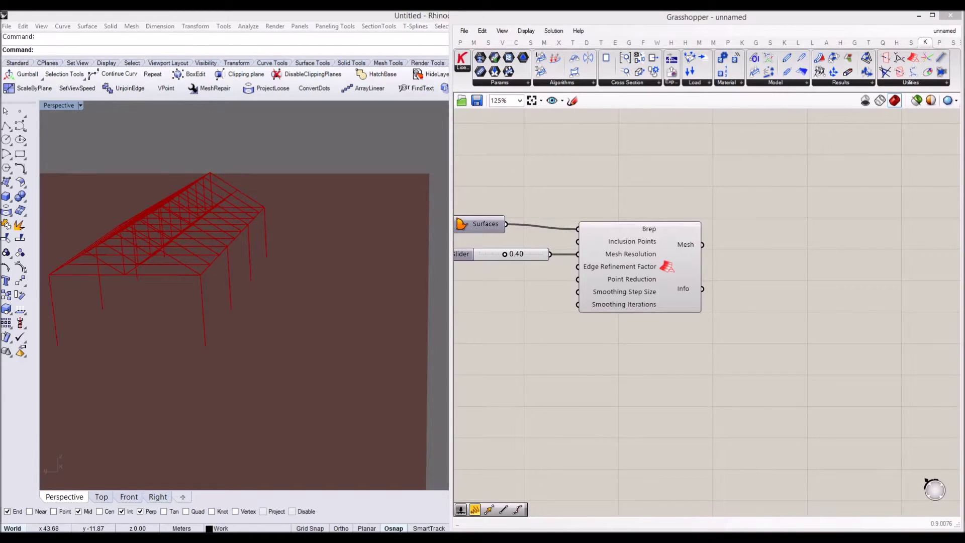
- Duplicate the gravity load component, place the copy beside Mesh Breps and set its load type to Mesh Load
{"action": "scroll", "coordinate": [729, 220], "scroll_direction": "down", "scroll_amount": 5}
{"action": "left_click_drag", "start_coordinate": [599, 204], "coordinate": [859, 252]}
{"action": "scroll", "coordinate": [859, 252], "scroll_direction": "up", "scroll_amount": 5}
{"action": "key", "text": "ctrl+v"}
{"action": "left_click_drag", "start_coordinate": [780, 199], "coordinate": [780, 329]}
{"action": "left_click", "coordinate": [784, 346]}
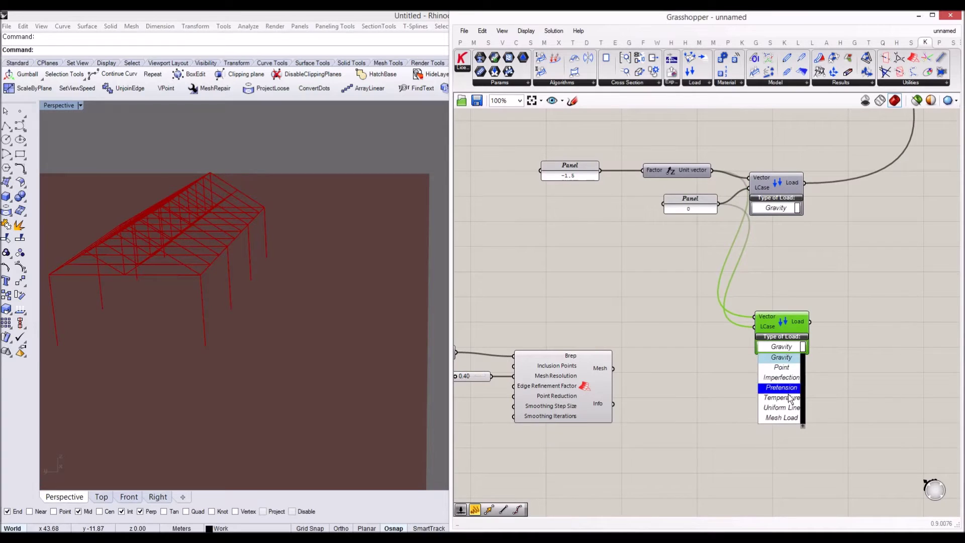
{"action": "left_click", "coordinate": [781, 417]}
{"action": "right_click_drag", "start_coordinate": [676, 366], "coordinate": [724, 323]}
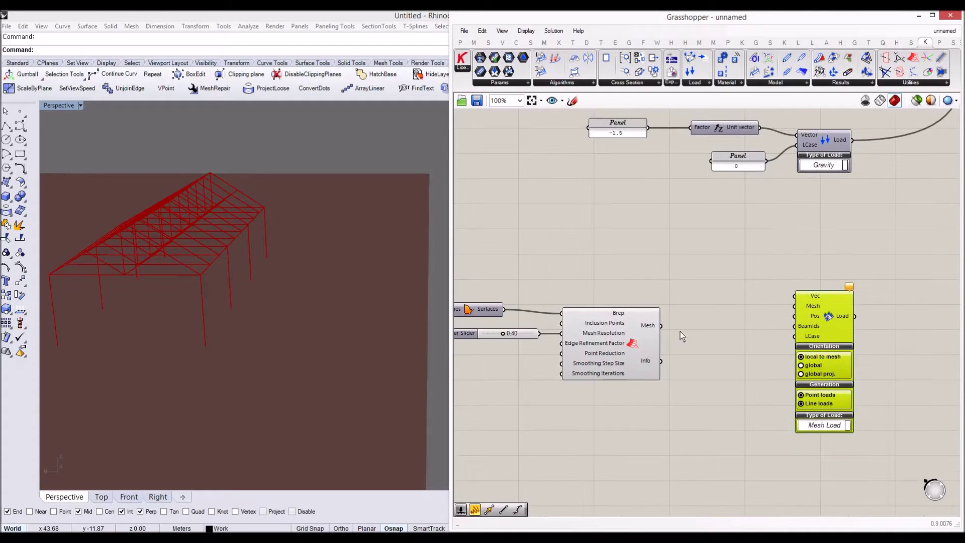
- Connect the Mesh Breps mesh to the mesh load's Mesh input and feed its Vec input from a new Unit X component
{"action": "left_click_drag", "start_coordinate": [661, 325], "coordinate": [810, 318]}
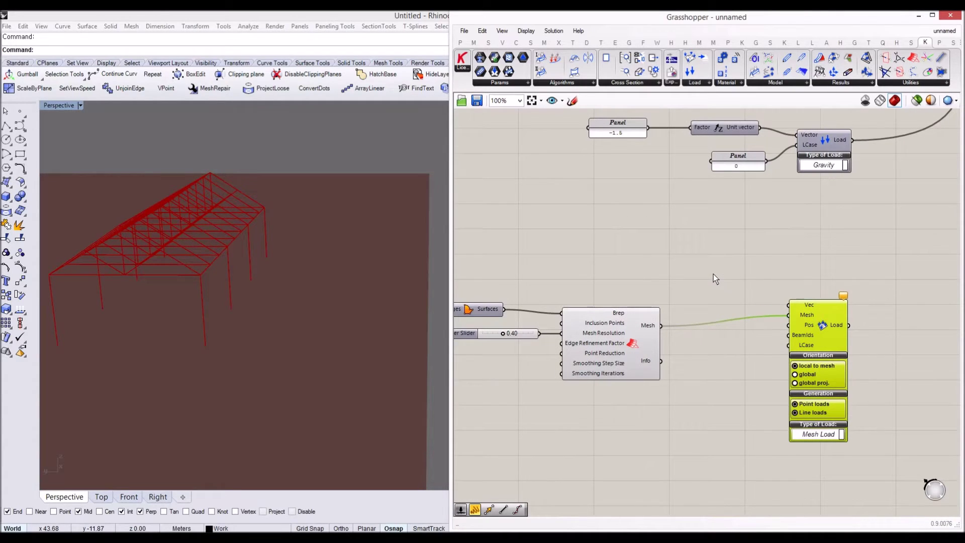
{"action": "double_click", "coordinate": [713, 274]}
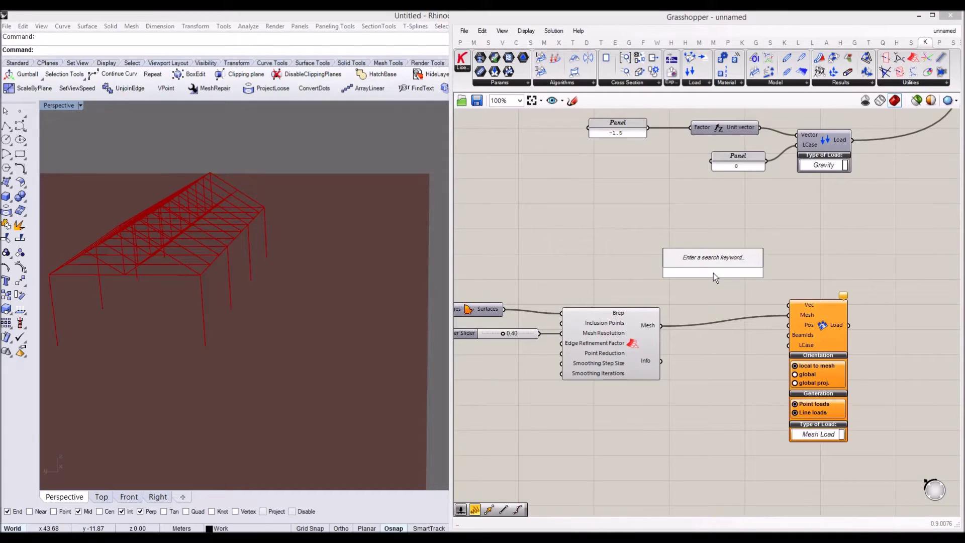
{"action": "type", "text": "x"}
{"action": "left_click", "coordinate": [707, 261]}
{"action": "right_click_drag", "start_coordinate": [326, 212], "coordinate": [64, 462]}
{"action": "scroll", "coordinate": [211, 252], "scroll_direction": "up", "scroll_amount": 5}
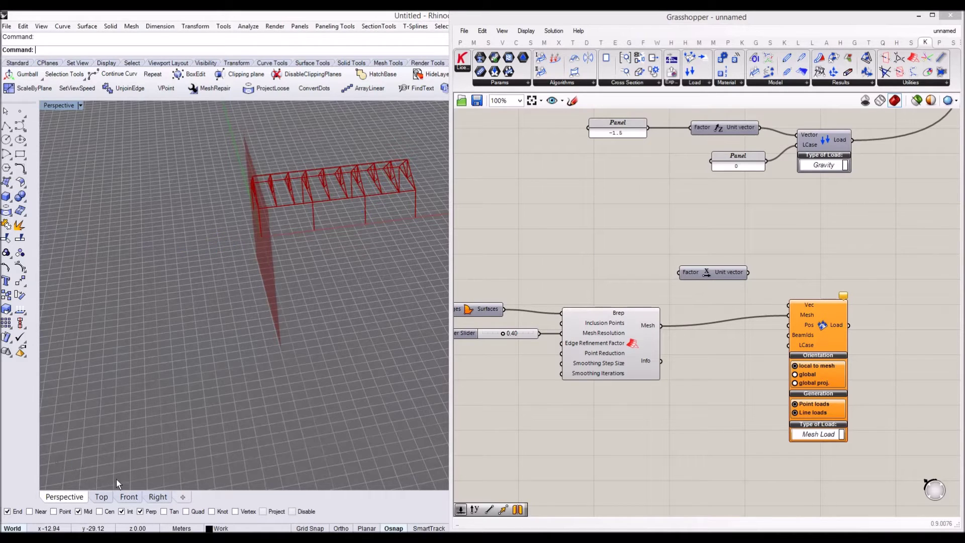
{"action": "left_click_drag", "start_coordinate": [749, 272], "coordinate": [807, 293]}
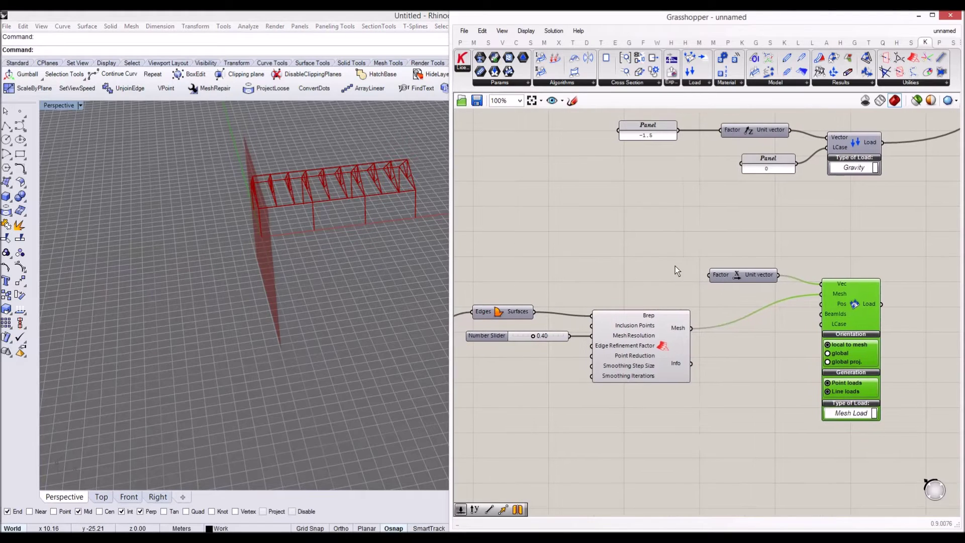
{"action": "double_click", "coordinate": [662, 260]}
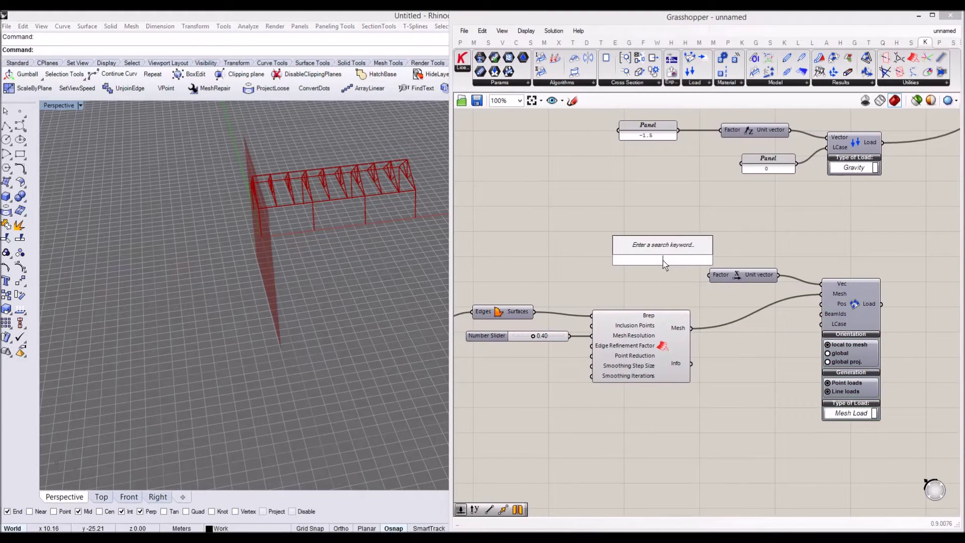
{"action": "type", "text": "1"}
{"action": "key", "text": "Return"}
{"action": "left_click_drag", "start_coordinate": [663, 260], "coordinate": [616, 262]}
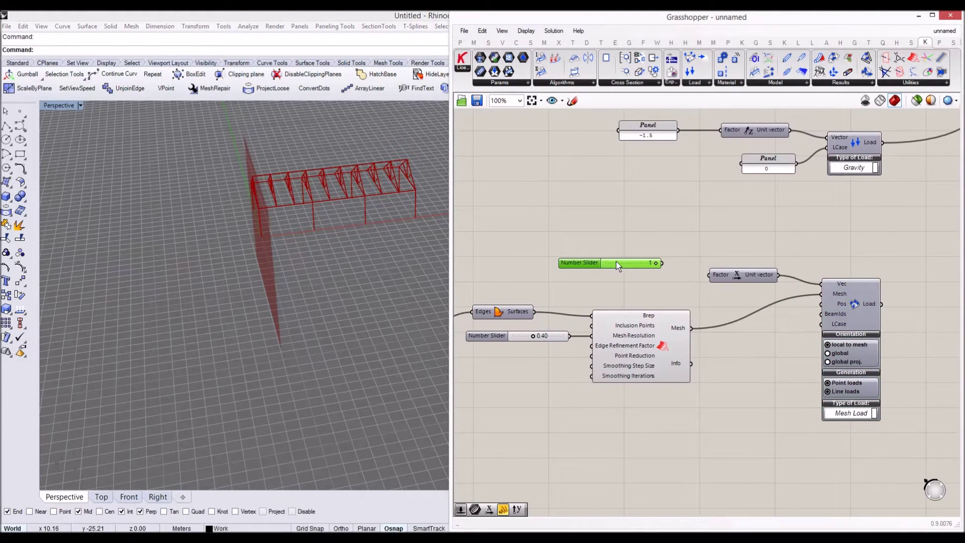
{"action": "key", "text": "Delete"}
- Add a 1<4 number slider with the value 1 and connect it to the Factor input of Unit X
{"action": "double_click", "coordinate": [627, 261]}
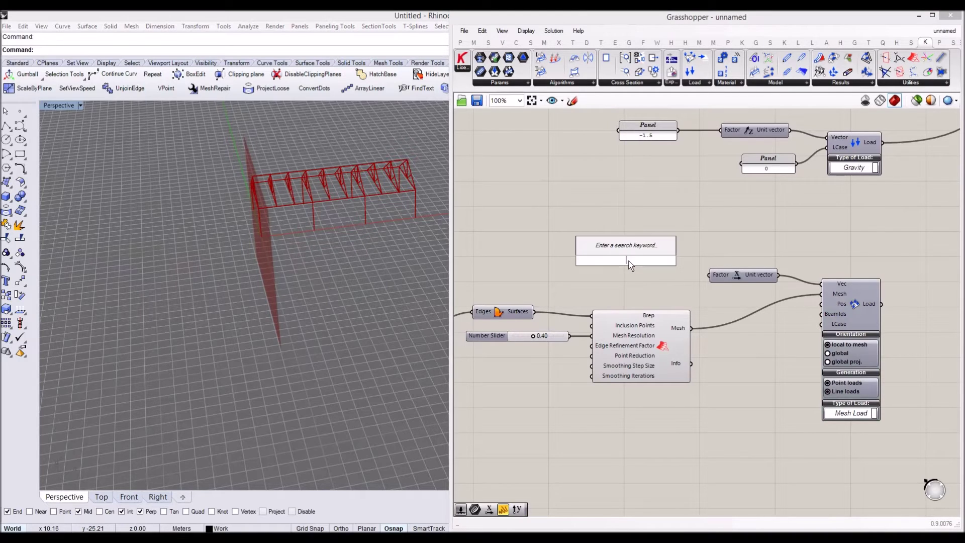
{"action": "type", "text": "1<4"}
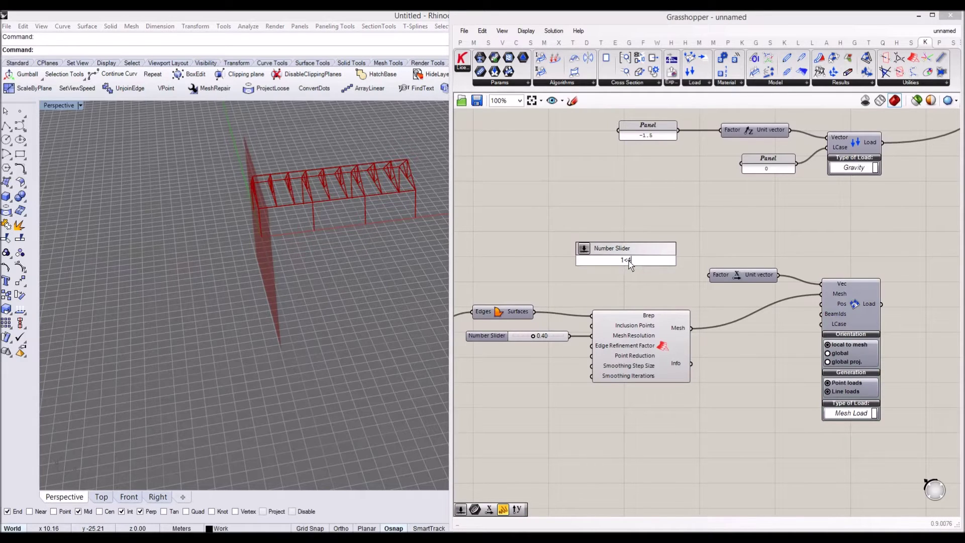
{"action": "key", "text": "Return"}
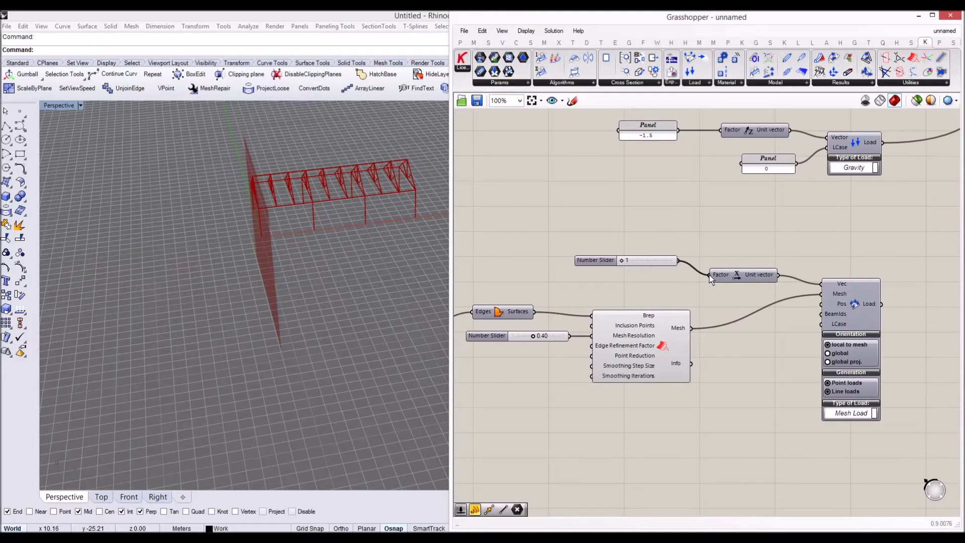
- Connect the mesh load to the model assembly component's Load input and flatten that input
{"action": "scroll", "coordinate": [747, 292], "scroll_direction": "down", "scroll_amount": 5}
{"action": "scroll", "coordinate": [671, 373], "scroll_direction": "up", "scroll_amount": 3}
{"action": "left_click_drag", "start_coordinate": [668, 399], "coordinate": [708, 258]}
{"action": "scroll", "coordinate": [717, 188], "scroll_direction": "up", "scroll_amount": 5}
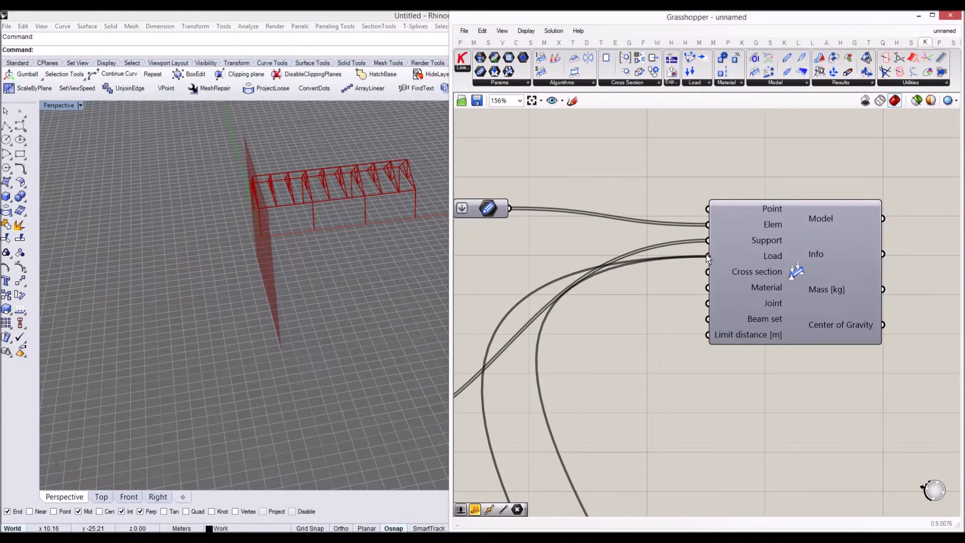
{"action": "right_click", "coordinate": [718, 255]}
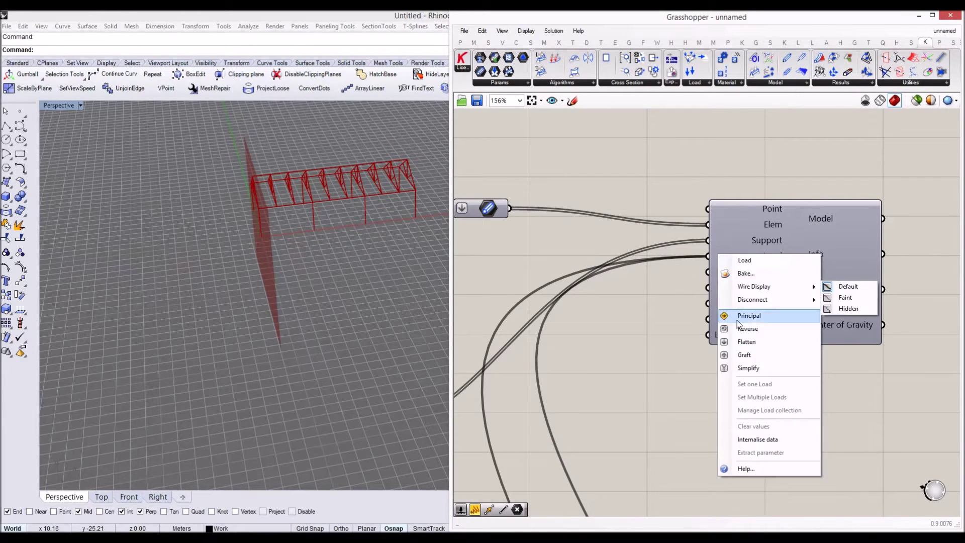
{"action": "left_click", "coordinate": [743, 344]}
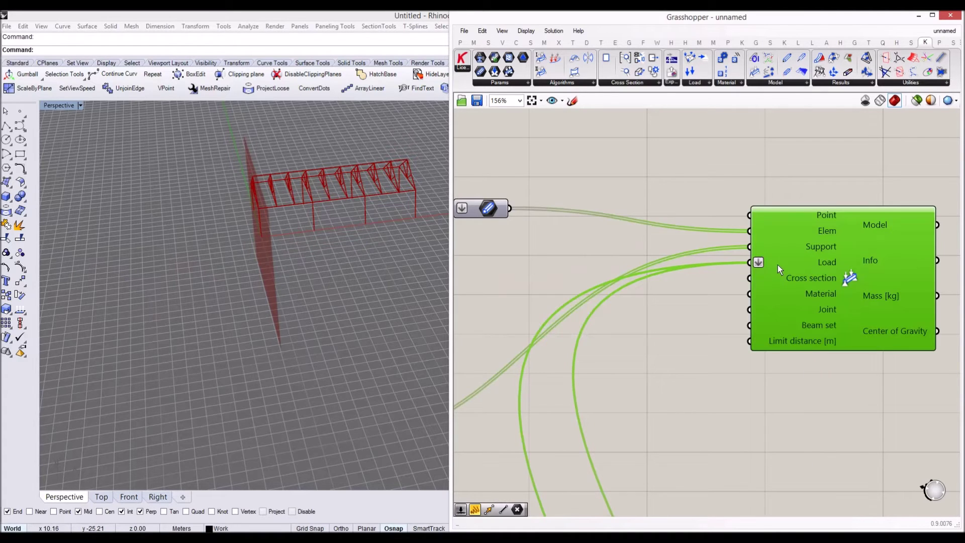
- Move the gravity load group upward on the canvas and duplicate the gravity load component just below it
{"action": "scroll", "coordinate": [772, 264], "scroll_direction": "down", "scroll_amount": 6}
{"action": "right_click_drag", "start_coordinate": [726, 502], "coordinate": [731, 322]}
{"action": "scroll", "coordinate": [732, 361], "scroll_direction": "up", "scroll_amount": 2}
{"action": "scroll", "coordinate": [749, 357], "scroll_direction": "down", "scroll_amount": 1}
{"action": "right_click_drag", "start_coordinate": [749, 357], "coordinate": [770, 298]}
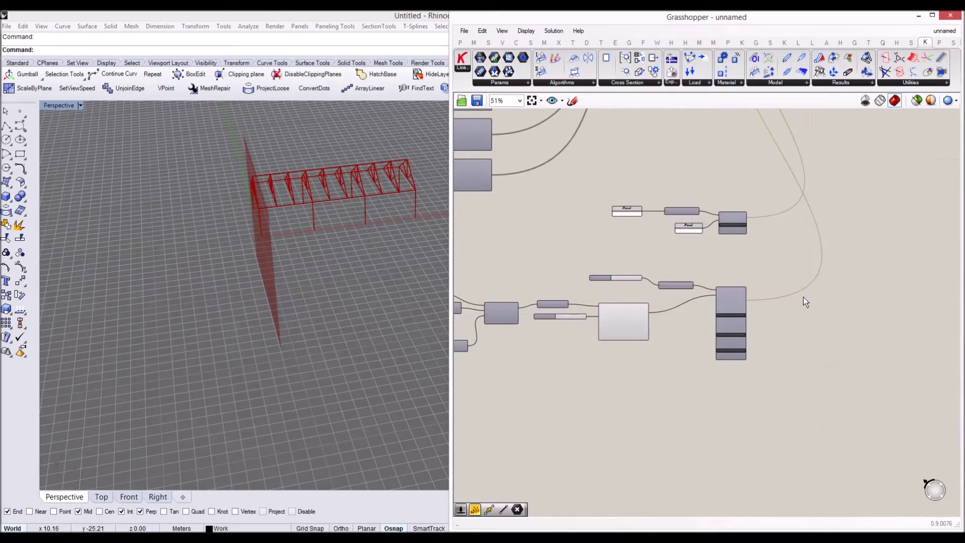
{"action": "scroll", "coordinate": [735, 224], "scroll_direction": "up", "scroll_amount": 4}
{"action": "left_click_drag", "start_coordinate": [764, 280], "coordinate": [551, 200]}
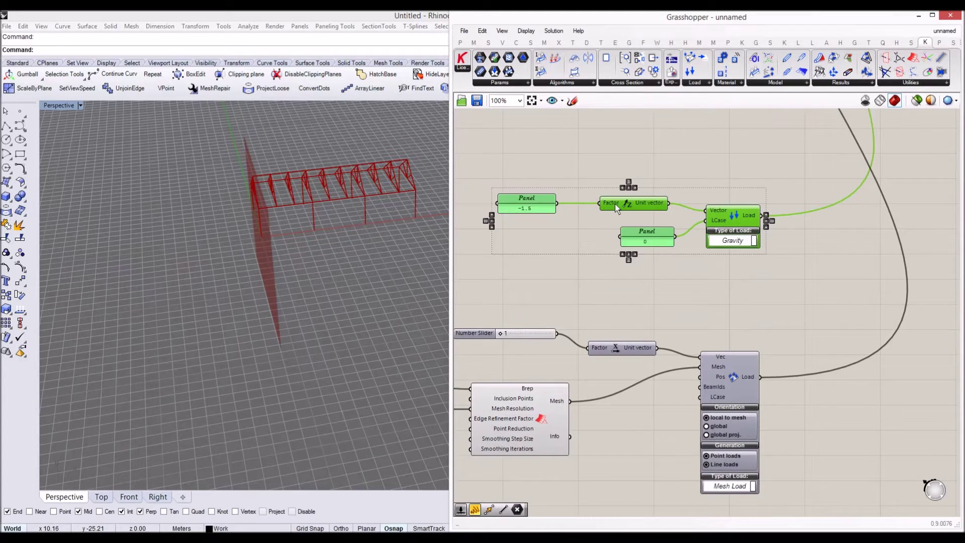
{"action": "left_click_drag", "start_coordinate": [608, 202], "coordinate": [596, 161]}
{"action": "left_click", "coordinate": [598, 238]}
{"action": "left_click", "coordinate": [714, 178]}
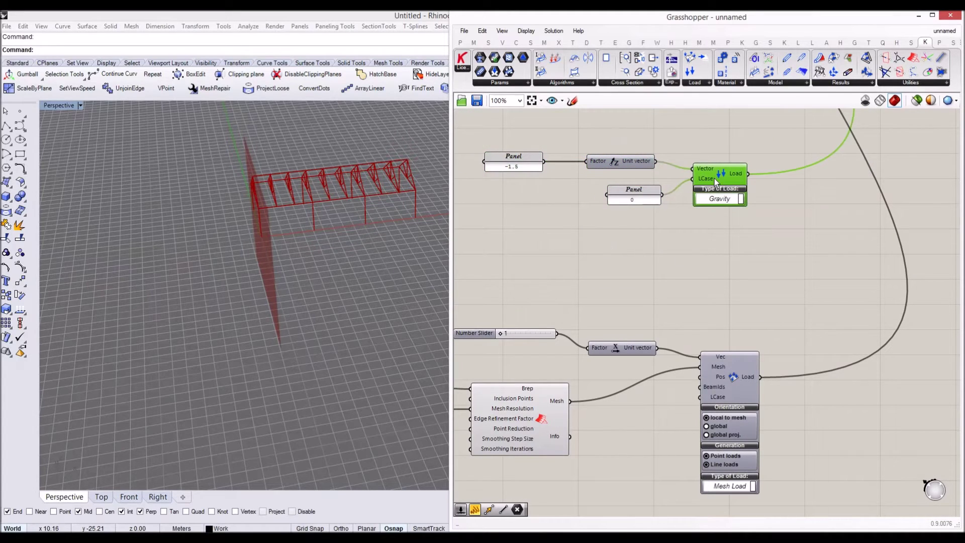
{"action": "left_click_drag", "start_coordinate": [713, 179], "coordinate": [722, 249], "text": "alt"}
- Place a copy of the load case panel beside the mesh load, set it to 1 and connect it to LCase
{"action": "left_click_drag", "start_coordinate": [657, 255], "coordinate": [663, 368]}
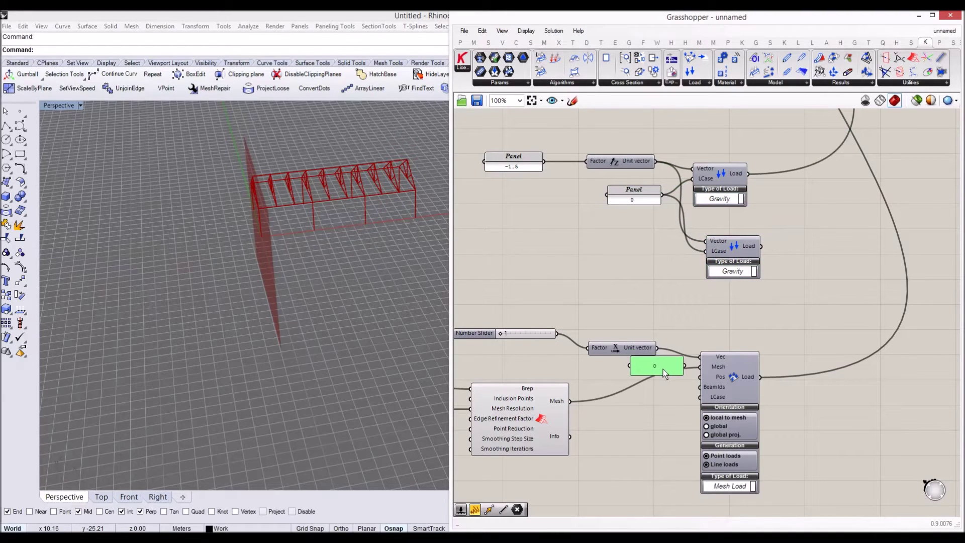
{"action": "double_click", "coordinate": [663, 367]}
{"action": "key", "text": "BackSpace"}
{"action": "type", "text": "1"}
{"action": "left_click", "coordinate": [696, 447]}
{"action": "left_click_drag", "start_coordinate": [669, 368], "coordinate": [684, 402]}
- Move the duplicated gravity load below the mesh load and set its load type to Uniform Line
{"action": "right_click_drag", "start_coordinate": [720, 386], "coordinate": [661, 326]}
{"action": "scroll", "coordinate": [668, 299], "scroll_direction": "down", "scroll_amount": 2}
{"action": "left_click_drag", "start_coordinate": [675, 219], "coordinate": [684, 402]}
{"action": "scroll", "coordinate": [669, 453], "scroll_direction": "up", "scroll_amount": 2}
{"action": "left_click", "coordinate": [683, 434]}
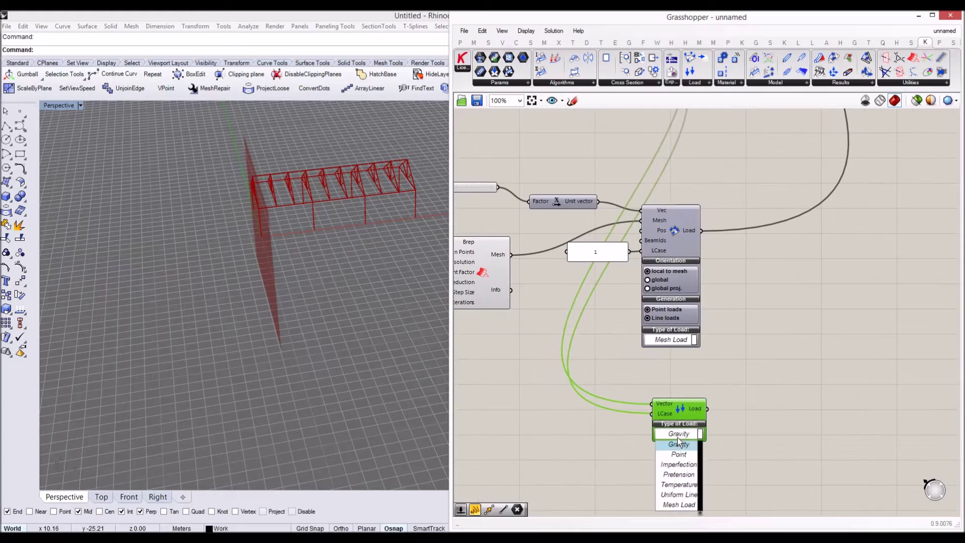
{"action": "left_click", "coordinate": [684, 495]}
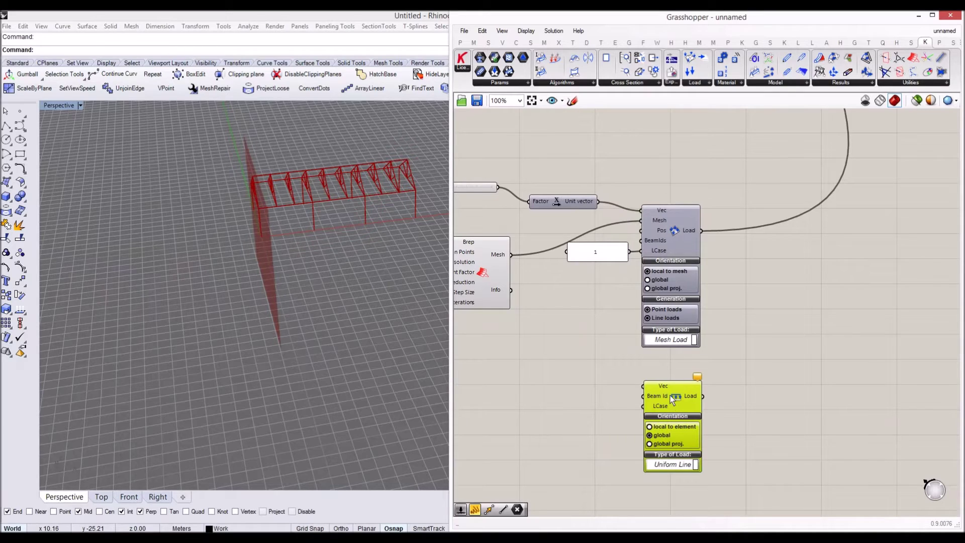
{"action": "left_click_drag", "start_coordinate": [671, 399], "coordinate": [668, 391]}
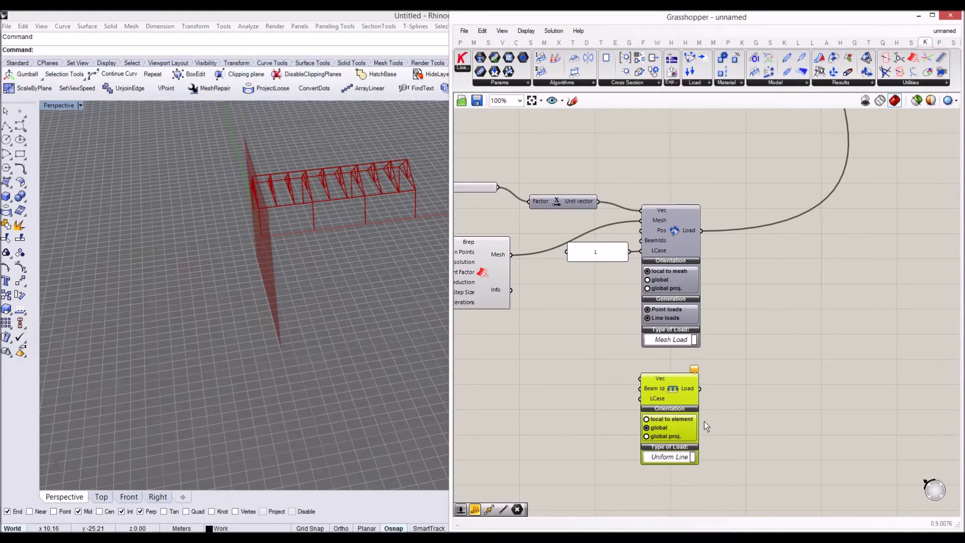
- Add a Unit Z component beside the uniform line load and connect it to the Vec input
{"action": "right_click_drag", "start_coordinate": [683, 428], "coordinate": [731, 380]}
{"action": "scroll", "coordinate": [728, 381], "scroll_direction": "up", "scroll_amount": 2}
{"action": "left_click", "coordinate": [616, 356]}
{"action": "scroll", "coordinate": [615, 357], "scroll_direction": "down", "scroll_amount": 3}
{"action": "right_click_drag", "start_coordinate": [596, 339], "coordinate": [615, 363]}
{"action": "double_click", "coordinate": [605, 357]}
{"action": "type", "text": "z"}
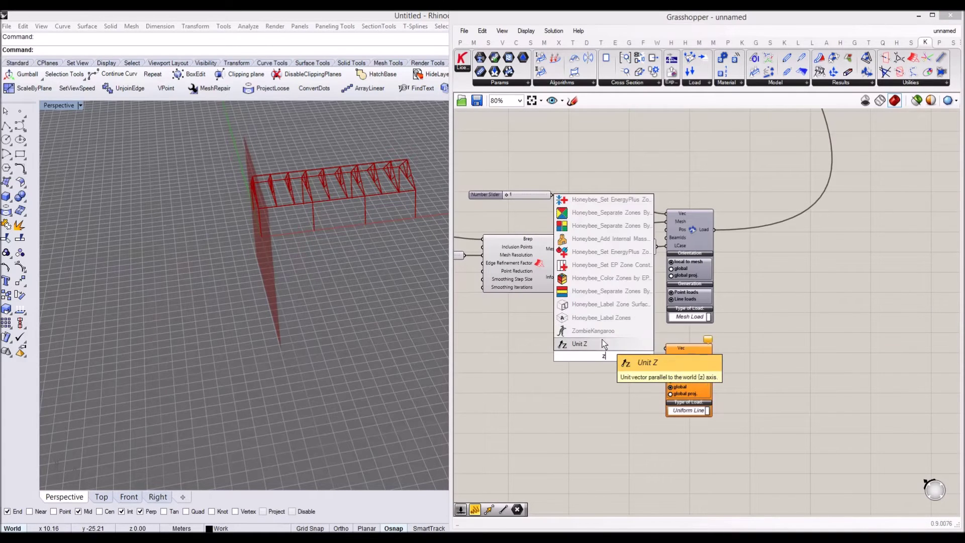
{"action": "left_click", "coordinate": [602, 340]}
{"action": "mouse_move", "coordinate": [601, 354]}
{"action": "left_mouse_down"}
{"action": "mouse_move", "coordinate": [608, 346]}
{"action": "mouse_move", "coordinate": [672, 352]}
{"action": "mouse_move", "coordinate": [619, 348]}
{"action": "left_mouse_up"}
- Add a panel containing -1 and connect it to the Factor input of the new Unit Z
{"action": "right_click_drag", "start_coordinate": [561, 351], "coordinate": [617, 351]}
{"action": "double_click", "coordinate": [617, 350]}
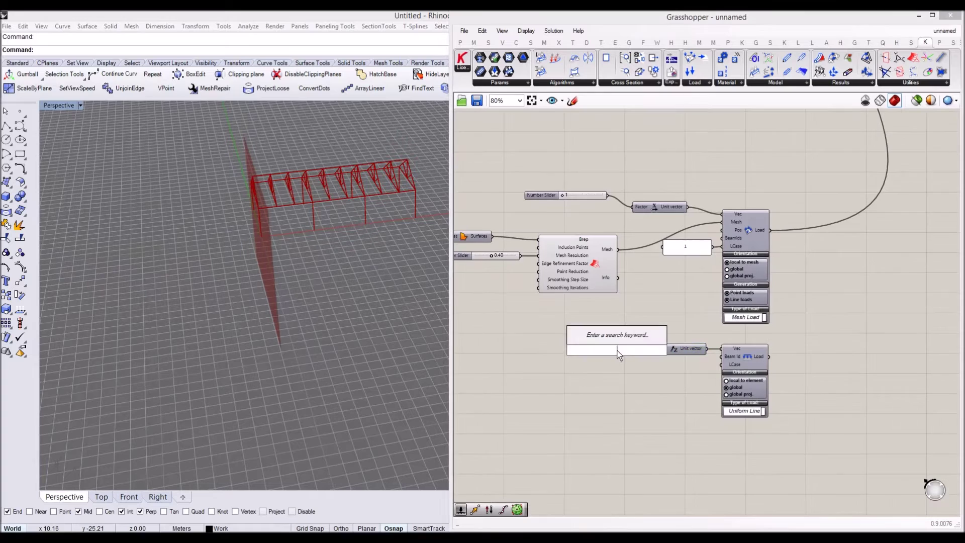
{"action": "type", "text": "//1"}
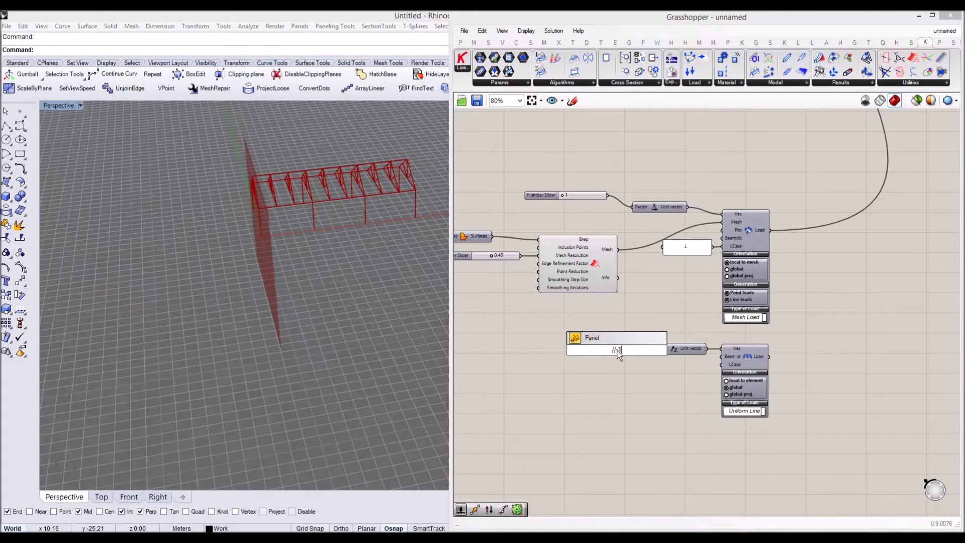
{"action": "type", "text": "-1"}
{"action": "key", "text": "Return"}
{"action": "left_click", "coordinate": [642, 367]}
{"action": "left_click_drag", "start_coordinate": [646, 369], "coordinate": [616, 344]}
- Copy the mesh load's load case panel, set the copy to 2 and connect it to the uniform line load's LCase
{"action": "left_click", "coordinate": [689, 251]}
{"action": "left_click_drag", "start_coordinate": [695, 250], "coordinate": [696, 380], "text": "alt"}
{"action": "scroll", "coordinate": [696, 380], "scroll_direction": "up", "scroll_amount": 1}
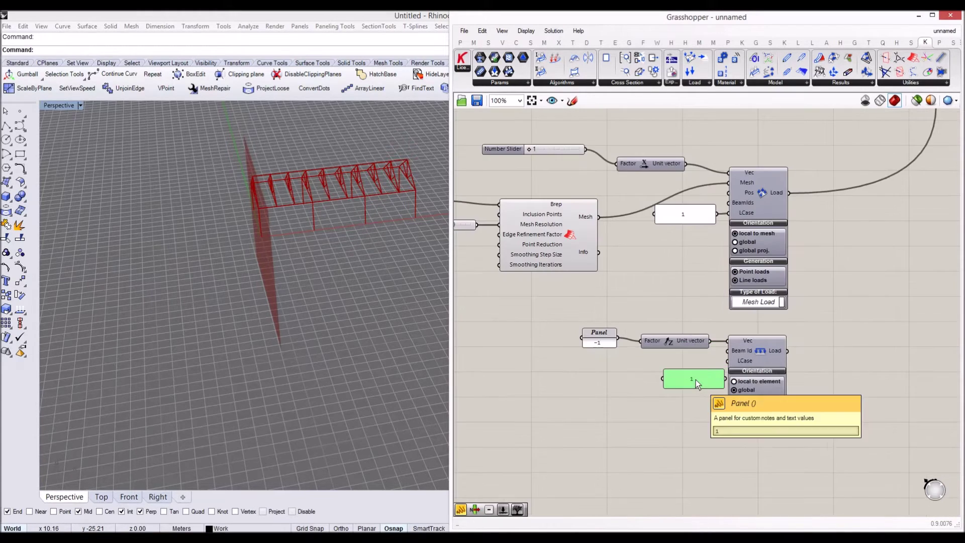
{"action": "double_click", "coordinate": [696, 380]}
{"action": "type", "text": "2"}
{"action": "left_click", "coordinate": [723, 457]}
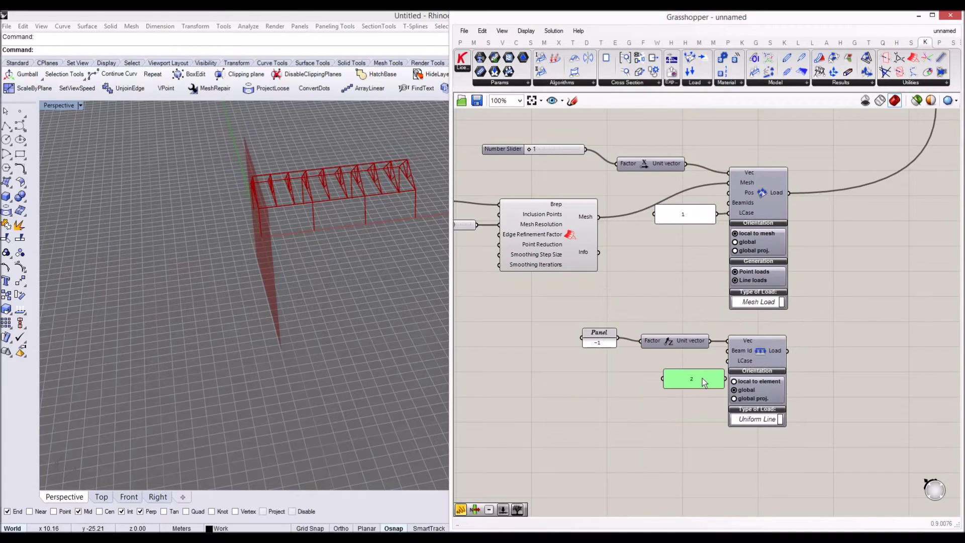
{"action": "left_click_drag", "start_coordinate": [716, 371], "coordinate": [725, 358]}
- Connect the uniform line load to the model assembly component's Load input alongside the other loads
{"action": "scroll", "coordinate": [770, 330], "scroll_direction": "down", "scroll_amount": 2}
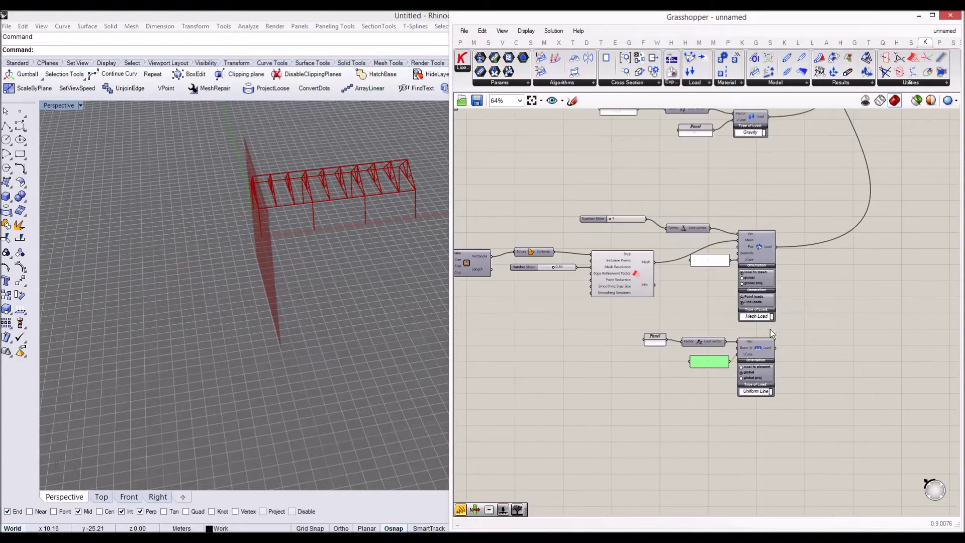
{"action": "right_click_drag", "start_coordinate": [770, 329], "coordinate": [706, 391]}
{"action": "left_click_drag", "start_coordinate": [689, 418], "coordinate": [747, 178]}
{"action": "scroll", "coordinate": [765, 153], "scroll_direction": "up", "scroll_amount": 5}
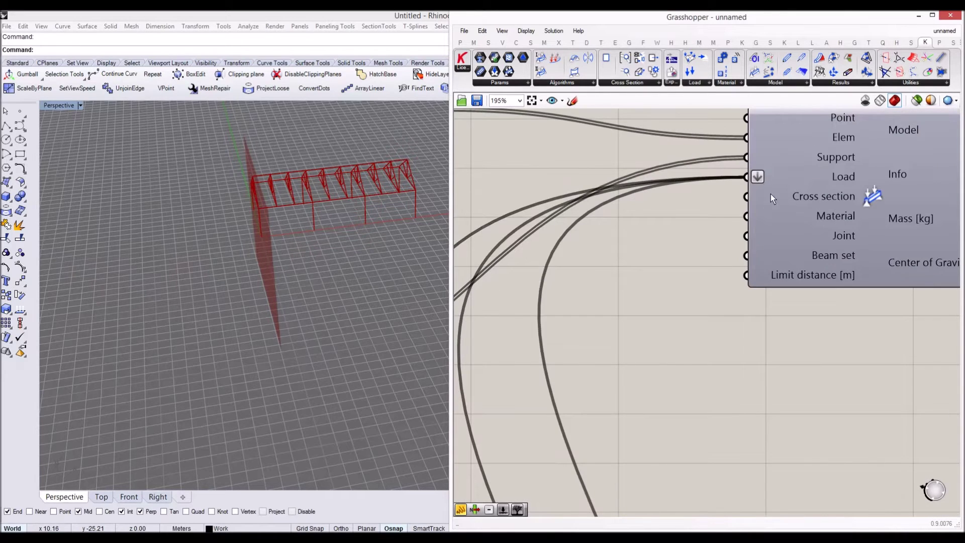
- Group the gravity, mesh and uniform line load components together with their input components
{"action": "scroll", "coordinate": [804, 191], "scroll_direction": "down", "scroll_amount": 10}
{"action": "scroll", "coordinate": [716, 251], "scroll_direction": "up", "scroll_amount": 3}
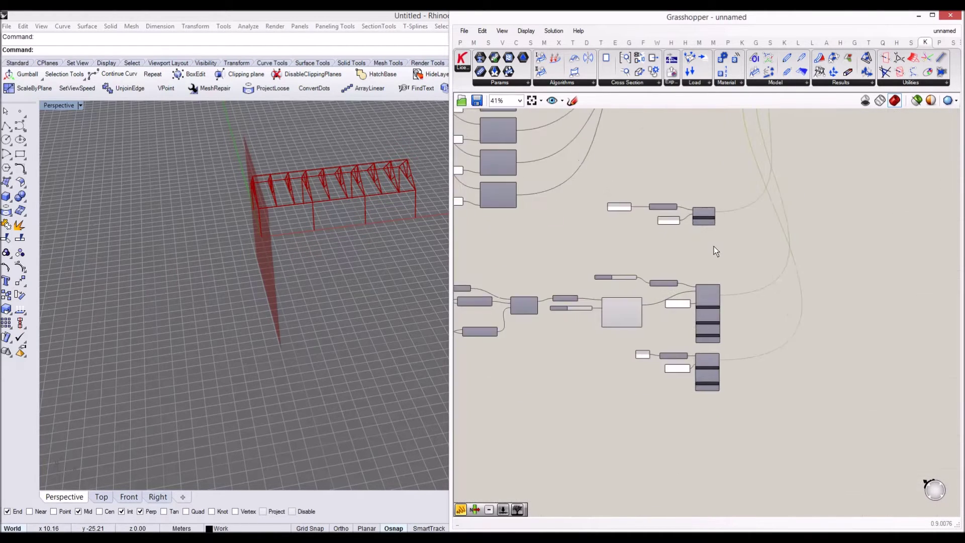
{"action": "scroll", "coordinate": [844, 171], "scroll_direction": "down", "scroll_amount": 2}
{"action": "left_click_drag", "start_coordinate": [793, 352], "coordinate": [546, 224]}
{"action": "left_click_drag", "start_coordinate": [750, 199], "coordinate": [711, 271], "text": "shift"}
{"action": "key", "text": "ctrl+g"}
{"action": "left_click", "coordinate": [699, 211]}
- Group the support component together with the parameter that feeds it
{"action": "right_click_drag", "start_coordinate": [644, 111], "coordinate": [649, 230]}
{"action": "scroll", "coordinate": [644, 291], "scroll_direction": "up", "scroll_amount": 2}
{"action": "right_click_drag", "start_coordinate": [654, 338], "coordinate": [666, 392]}
{"action": "left_click_drag", "start_coordinate": [670, 401], "coordinate": [552, 158]}
{"action": "left_click", "coordinate": [608, 204]}
{"action": "left_click_drag", "start_coordinate": [816, 315], "coordinate": [698, 241]}
{"action": "scroll", "coordinate": [760, 274], "scroll_direction": "up", "scroll_amount": 2}
{"action": "left_click_drag", "start_coordinate": [766, 261], "coordinate": [870, 409]}
{"action": "right_click_drag", "start_coordinate": [870, 409], "coordinate": [735, 197]}
{"action": "left_click_drag", "start_coordinate": [735, 197], "coordinate": [785, 321]}
{"action": "key", "text": "ctrl+g"}
{"action": "left_click", "coordinate": [771, 279]}
- Reposition the model assembly component and move the collected element parameter close to its Elem input
{"action": "scroll", "coordinate": [770, 271], "scroll_direction": "down", "scroll_amount": 3}
{"action": "right_click_drag", "start_coordinate": [783, 132], "coordinate": [748, 228]}
{"action": "scroll", "coordinate": [731, 203], "scroll_direction": "up", "scroll_amount": 2}
{"action": "scroll", "coordinate": [627, 233], "scroll_direction": "down", "scroll_amount": 1}
{"action": "left_click", "coordinate": [846, 217]}
{"action": "left_click_drag", "start_coordinate": [581, 185], "coordinate": [747, 208]}
{"action": "left_click_drag", "start_coordinate": [864, 205], "coordinate": [911, 228]}
{"action": "left_click_drag", "start_coordinate": [747, 208], "coordinate": [820, 221]}
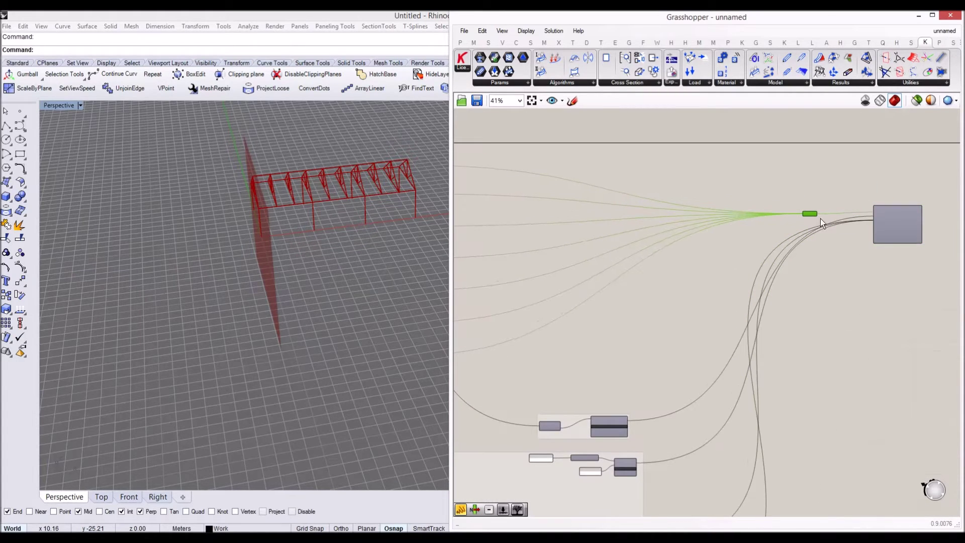
- Add a Cross Section Range Selector component below the load group
{"action": "right_click_drag", "start_coordinate": [773, 275], "coordinate": [783, 204]}
{"action": "scroll", "coordinate": [783, 211], "scroll_direction": "down", "scroll_amount": 4}
{"action": "scroll", "coordinate": [752, 387], "scroll_direction": "up", "scroll_amount": 3}
{"action": "right_click_drag", "start_coordinate": [751, 387], "coordinate": [730, 315]}
{"action": "right_click_drag", "start_coordinate": [720, 256], "coordinate": [701, 324]}
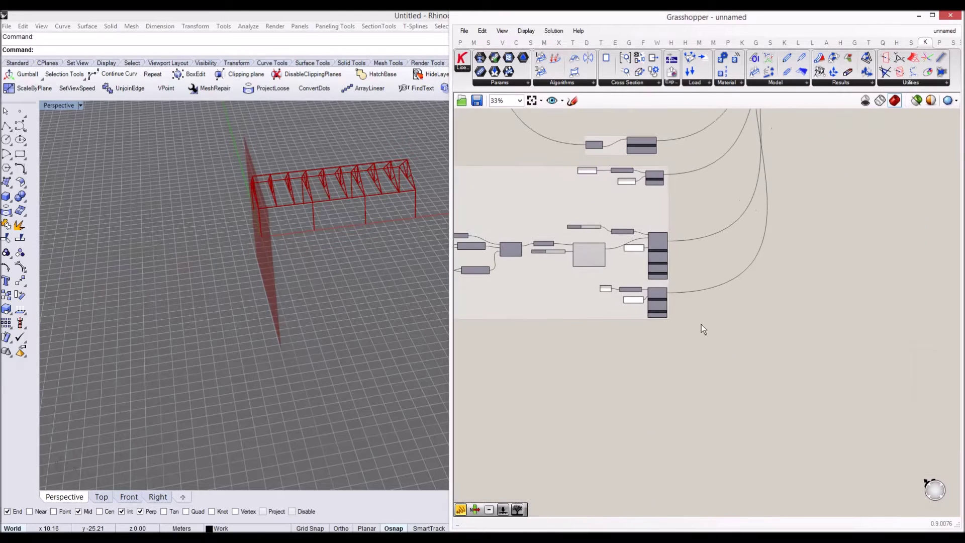
{"action": "double_click", "coordinate": [701, 324]}
{"action": "type", "text": "cross section ra"}
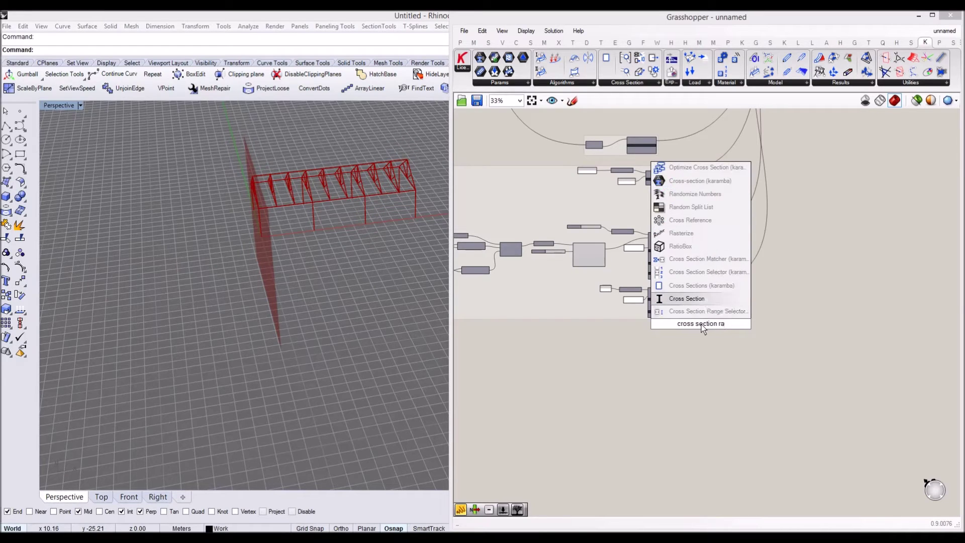
{"action": "key", "text": "Up"}
{"action": "key", "text": "Up"}
{"action": "key", "text": "Down"}
{"action": "key", "text": "Down"}
{"action": "key", "text": "Down"}
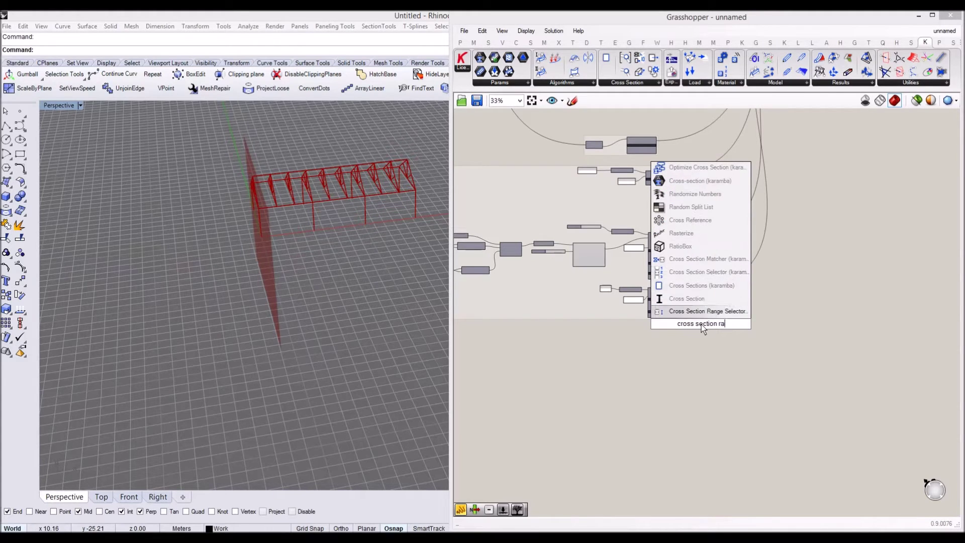
{"action": "key", "text": "Return"}
- Set the range selector's country to UK and adjust the component's position
{"action": "scroll", "coordinate": [701, 324], "scroll_direction": "up", "scroll_amount": 3}
{"action": "scroll", "coordinate": [698, 324], "scroll_direction": "up", "scroll_amount": 2}
{"action": "left_click", "coordinate": [698, 335]}
{"action": "left_click", "coordinate": [700, 345]}
{"action": "left_click", "coordinate": [704, 368]}
{"action": "left_click", "coordinate": [707, 388]}
{"action": "left_click", "coordinate": [708, 365]}
{"action": "left_click", "coordinate": [703, 395]}
{"action": "left_click_drag", "start_coordinate": [720, 337], "coordinate": [725, 308]}
- Set the range selector's shape to the hollow box section [] and its family to SHSH
{"action": "left_click", "coordinate": [724, 356]}
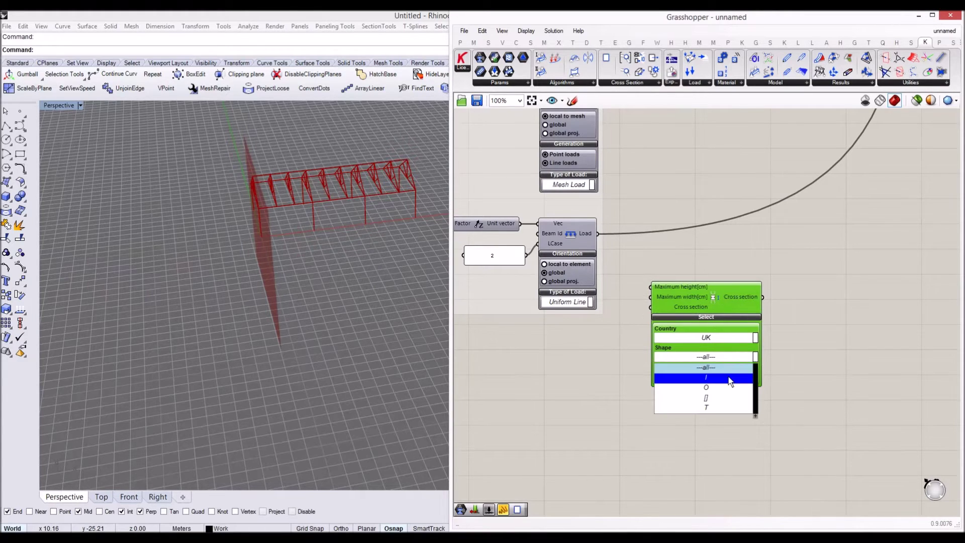
{"action": "left_click", "coordinate": [726, 397]}
{"action": "left_click", "coordinate": [746, 378]}
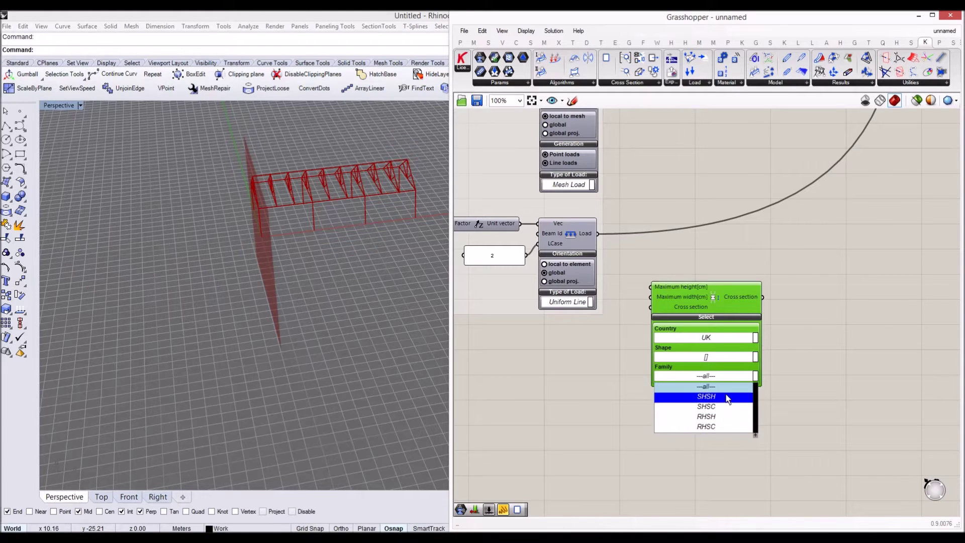
{"action": "left_click", "coordinate": [728, 396]}
{"action": "left_click", "coordinate": [749, 396]}
- Add a panel beside the range selector, connect it to the Cross section output and enlarge it
{"action": "scroll", "coordinate": [783, 373], "scroll_direction": "down", "scroll_amount": 2}
{"action": "right_click_drag", "start_coordinate": [783, 373], "coordinate": [670, 357]}
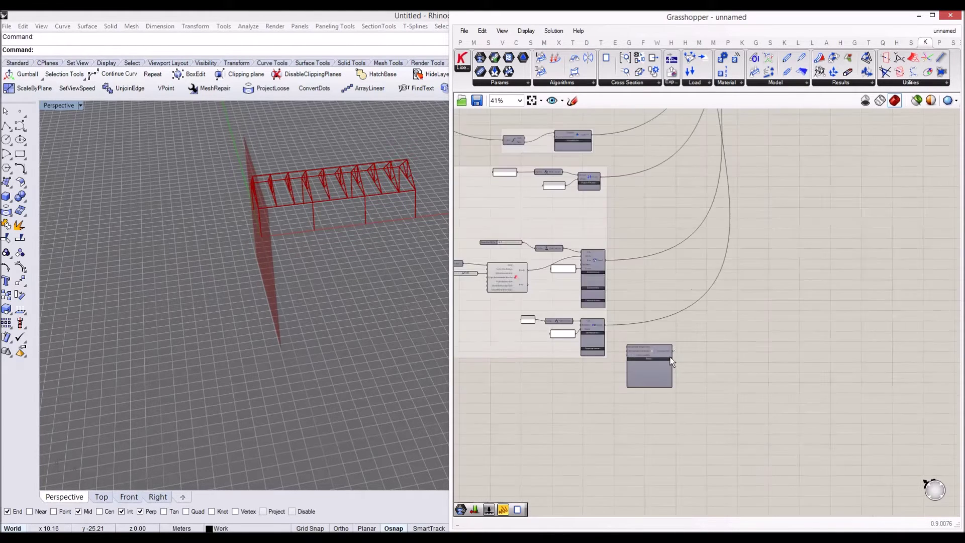
{"action": "double_click", "coordinate": [710, 357]}
{"action": "type", "text": "panel"}
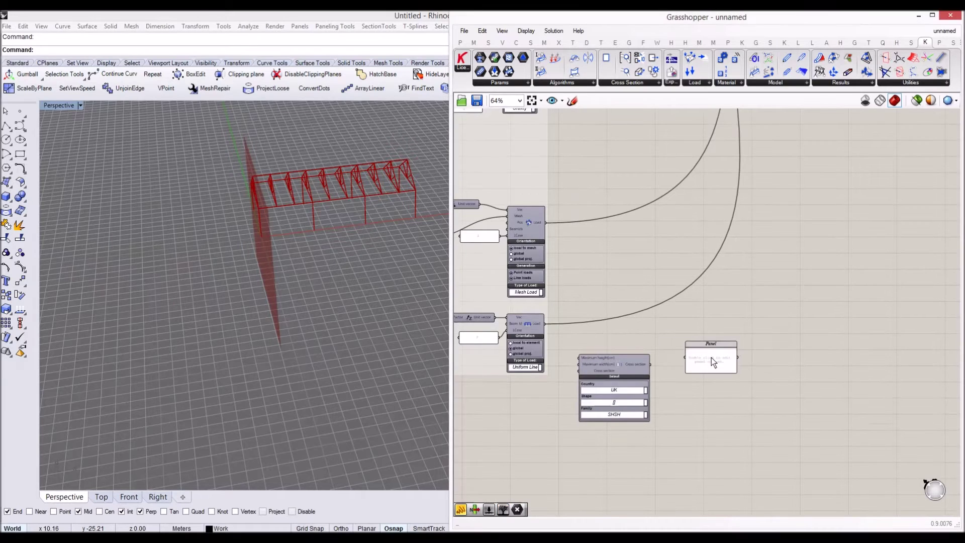
{"action": "key", "text": "Return"}
{"action": "scroll", "coordinate": [690, 354], "scroll_direction": "up", "scroll_amount": 3}
{"action": "left_click_drag", "start_coordinate": [687, 343], "coordinate": [687, 347]}
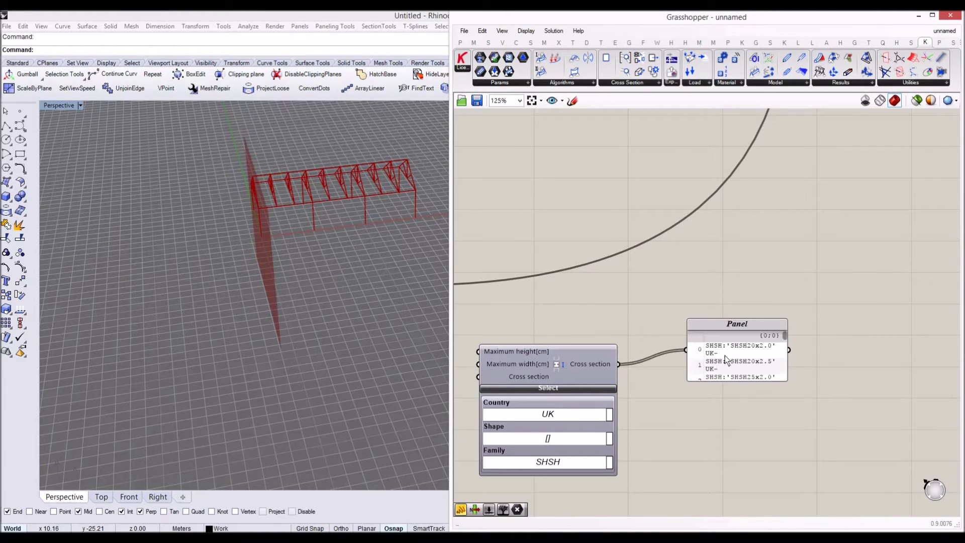
{"action": "left_click_drag", "start_coordinate": [789, 379], "coordinate": [865, 428]}
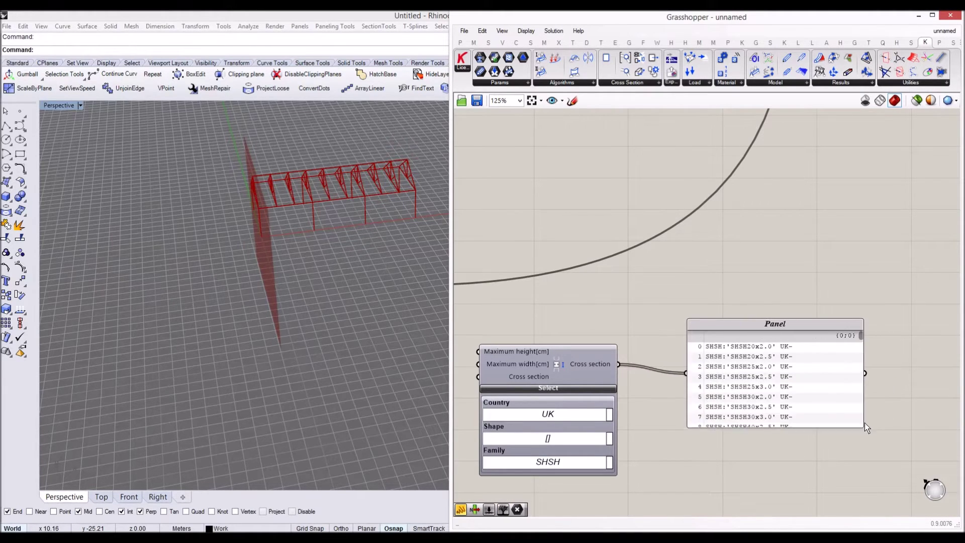
- Add a List Item component above the panel and connect the range selector's Cross section output to its List input
{"action": "right_click_drag", "start_coordinate": [722, 275], "coordinate": [725, 331]}
{"action": "double_click", "coordinate": [725, 320]}
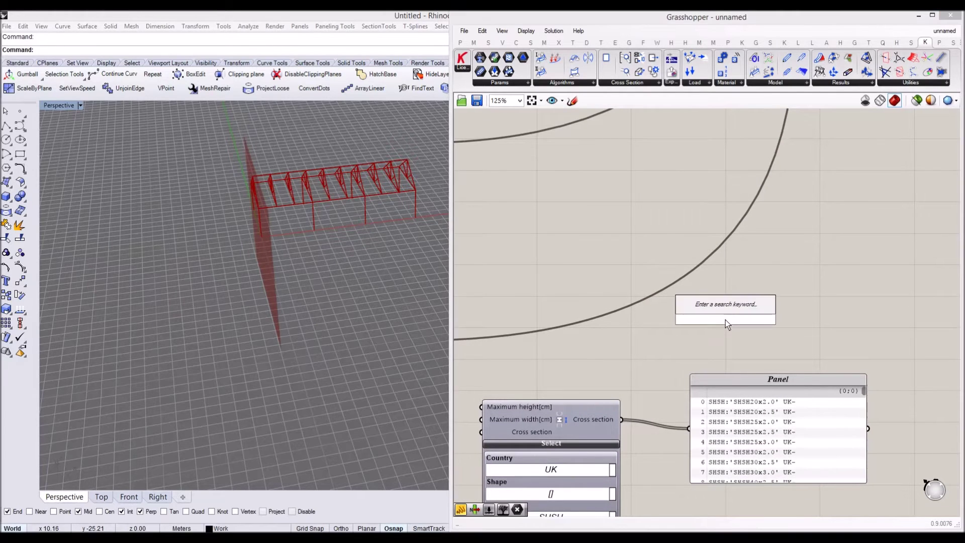
{"action": "type", "text": "list item"}
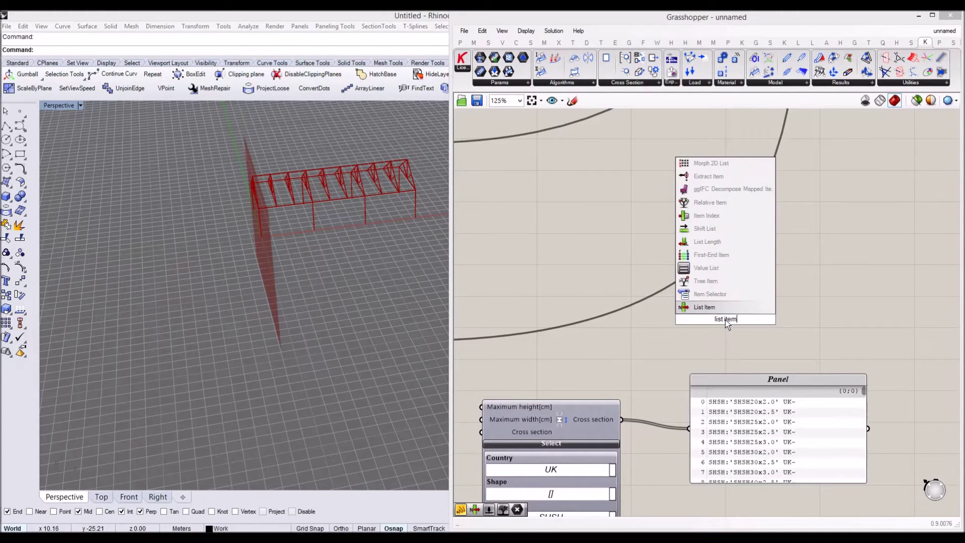
{"action": "key", "text": "Return"}
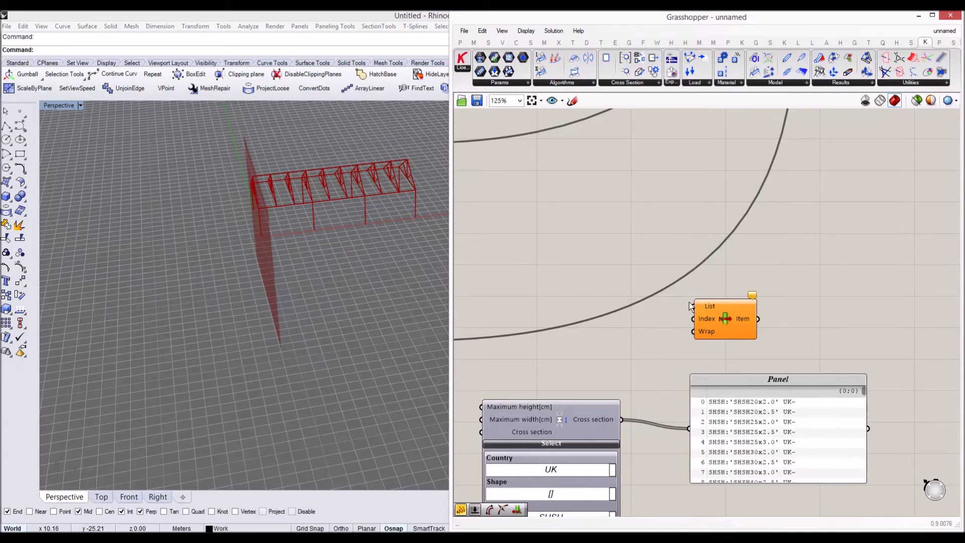
{"action": "left_click_drag", "start_coordinate": [626, 423], "coordinate": [623, 420]}
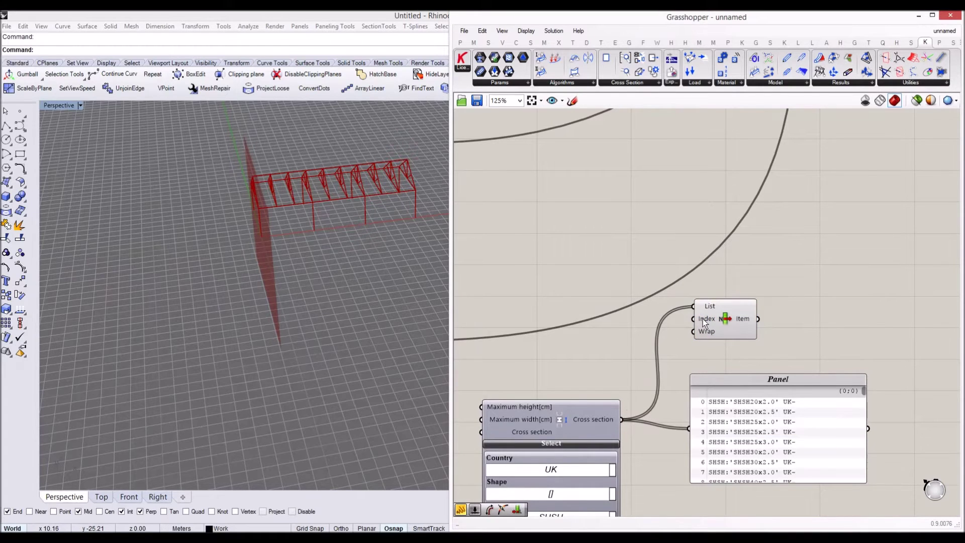
- Move the panel aside, feed it from List Item's Item output instead, and reposition List Item above it
{"action": "left_click_drag", "start_coordinate": [713, 380], "coordinate": [789, 340]}
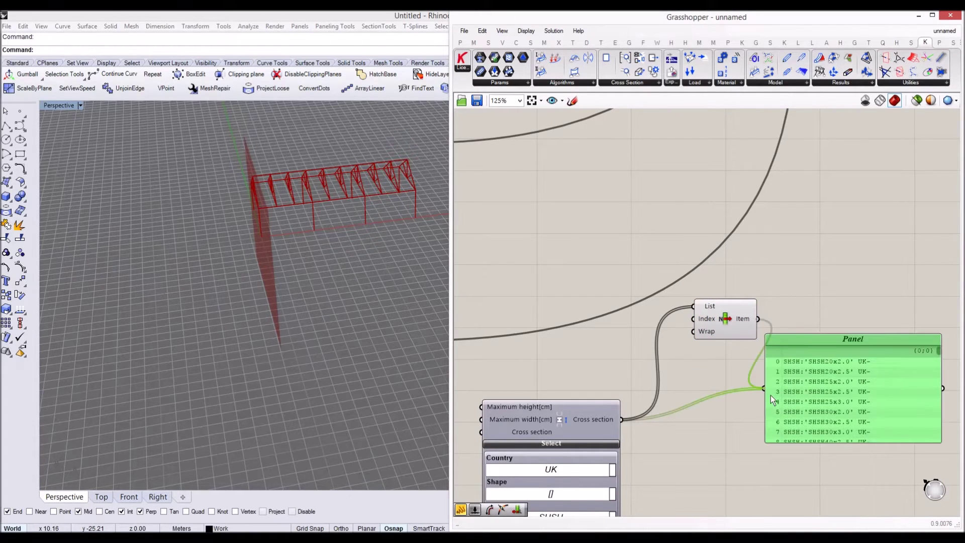
{"action": "left_click_drag", "start_coordinate": [773, 399], "coordinate": [774, 396]}
{"action": "scroll", "coordinate": [729, 412], "scroll_direction": "down", "scroll_amount": 3}
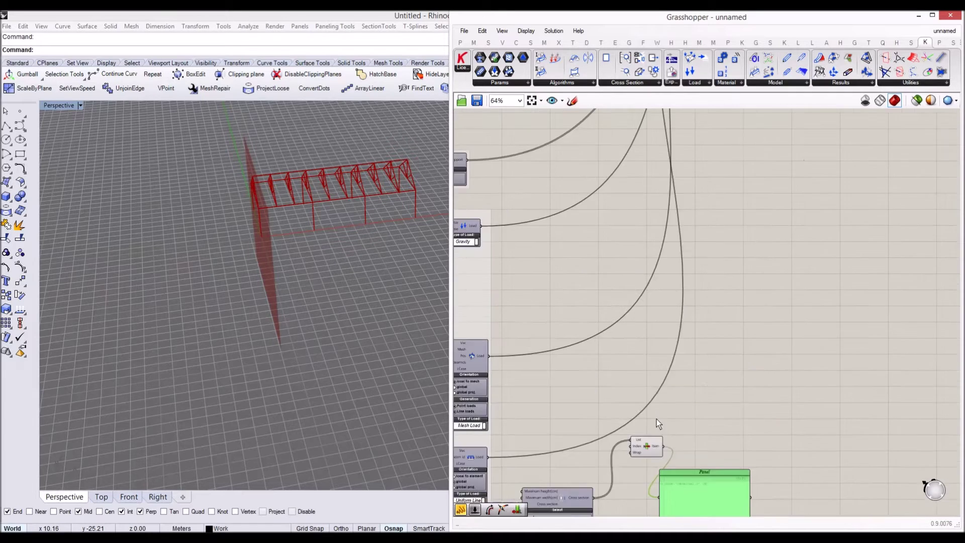
{"action": "scroll", "coordinate": [653, 425], "scroll_direction": "down", "scroll_amount": 2}
{"action": "scroll", "coordinate": [652, 429], "scroll_direction": "up", "scroll_amount": 1}
{"action": "left_click_drag", "start_coordinate": [653, 435], "coordinate": [667, 386]}
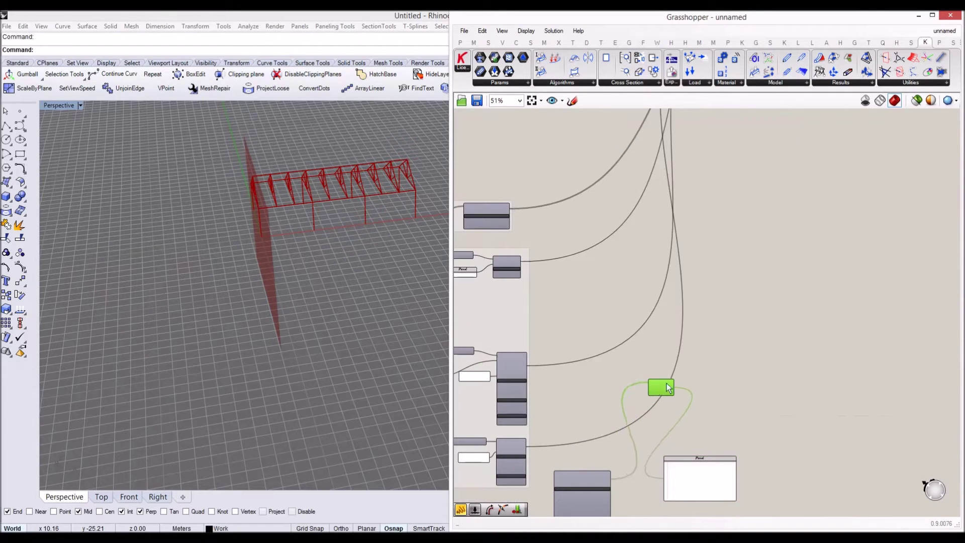
- Connect List Item's Item output to the Cross section input of the model assembly component
{"action": "scroll", "coordinate": [664, 417], "scroll_direction": "down", "scroll_amount": 2}
{"action": "scroll", "coordinate": [653, 434], "scroll_direction": "up", "scroll_amount": 3}
{"action": "left_click_drag", "start_coordinate": [656, 431], "coordinate": [831, 266]}
{"action": "scroll", "coordinate": [842, 255], "scroll_direction": "up", "scroll_amount": 2}
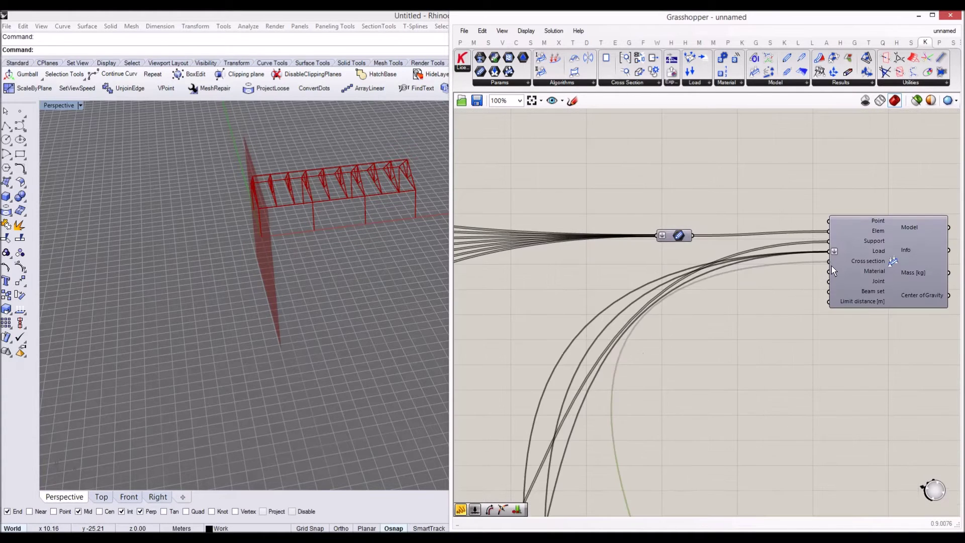
- Space out the panel and the cross section range selector around the List Item component
{"action": "scroll", "coordinate": [835, 283], "scroll_direction": "down", "scroll_amount": 5}
{"action": "scroll", "coordinate": [673, 403], "scroll_direction": "up", "scroll_amount": 3}
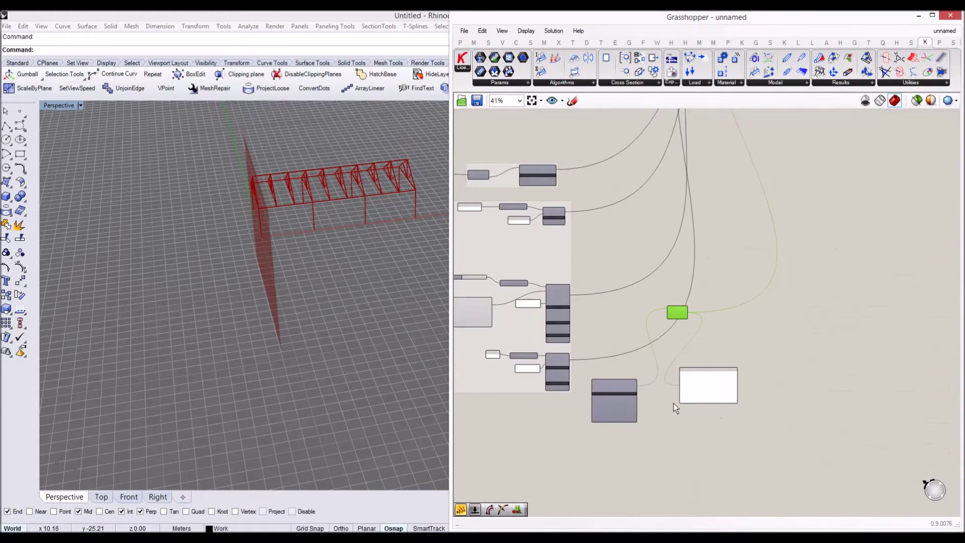
{"action": "left_click_drag", "start_coordinate": [699, 386], "coordinate": [765, 385]}
{"action": "scroll", "coordinate": [616, 400], "scroll_direction": "up", "scroll_amount": 3}
{"action": "left_click_drag", "start_coordinate": [617, 374], "coordinate": [633, 315]}
- Add an Optimize Cross Section component beyond the model assembly component
{"action": "right_click_drag", "start_coordinate": [810, 287], "coordinate": [775, 302]}
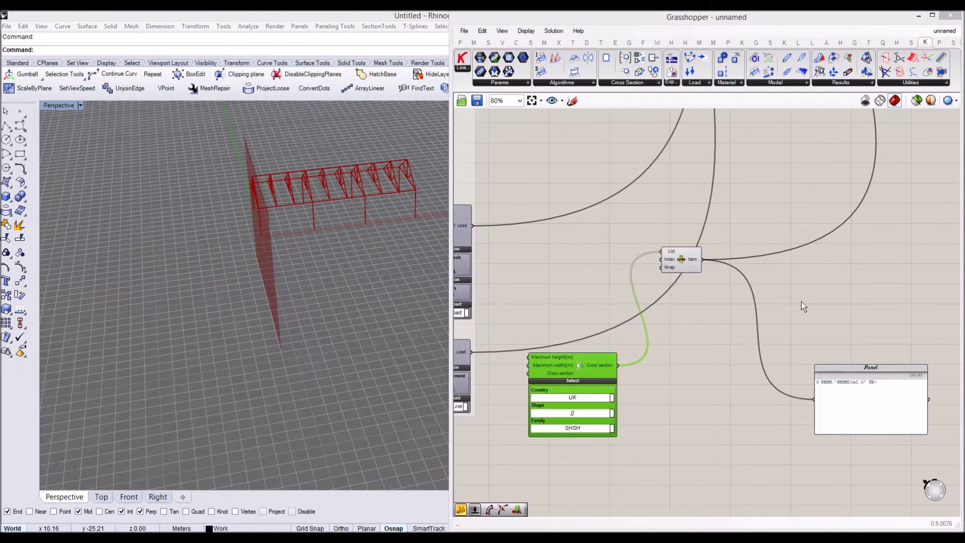
{"action": "scroll", "coordinate": [801, 302], "scroll_direction": "down", "scroll_amount": 3}
{"action": "right_click_drag", "start_coordinate": [798, 277], "coordinate": [714, 382]}
{"action": "scroll", "coordinate": [756, 319], "scroll_direction": "down", "scroll_amount": 3}
{"action": "right_click_drag", "start_coordinate": [745, 292], "coordinate": [670, 326]}
{"action": "scroll", "coordinate": [692, 179], "scroll_direction": "up", "scroll_amount": 6}
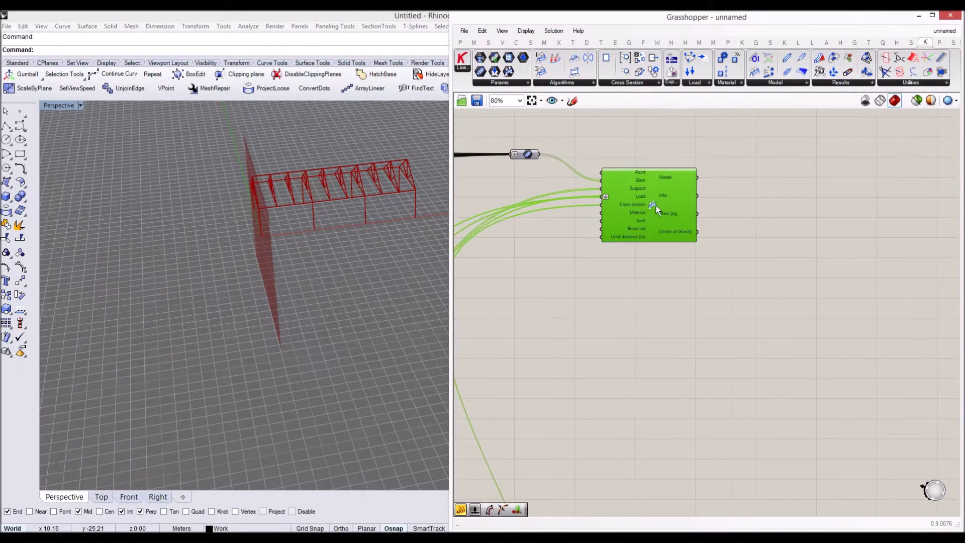
{"action": "double_click", "coordinate": [786, 254]}
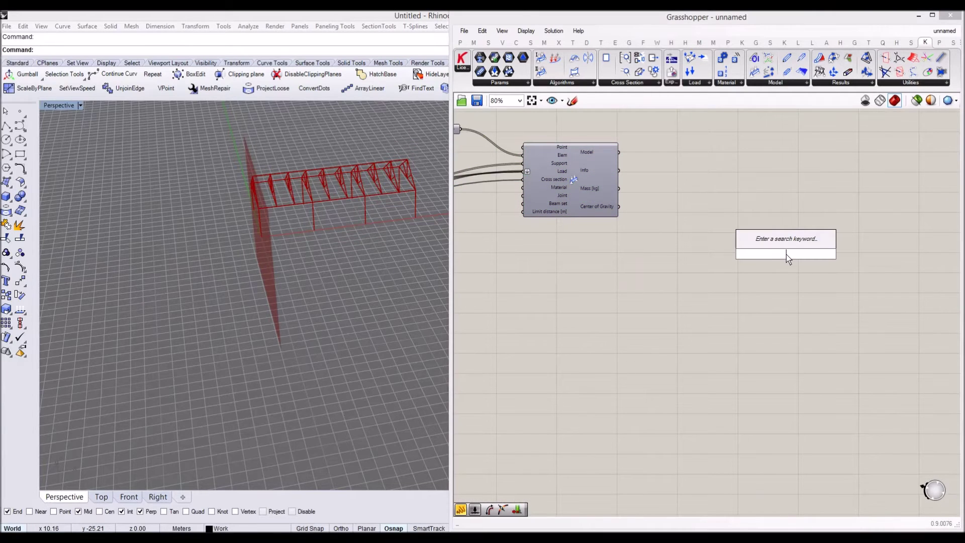
{"action": "type", "text": "cross opti"}
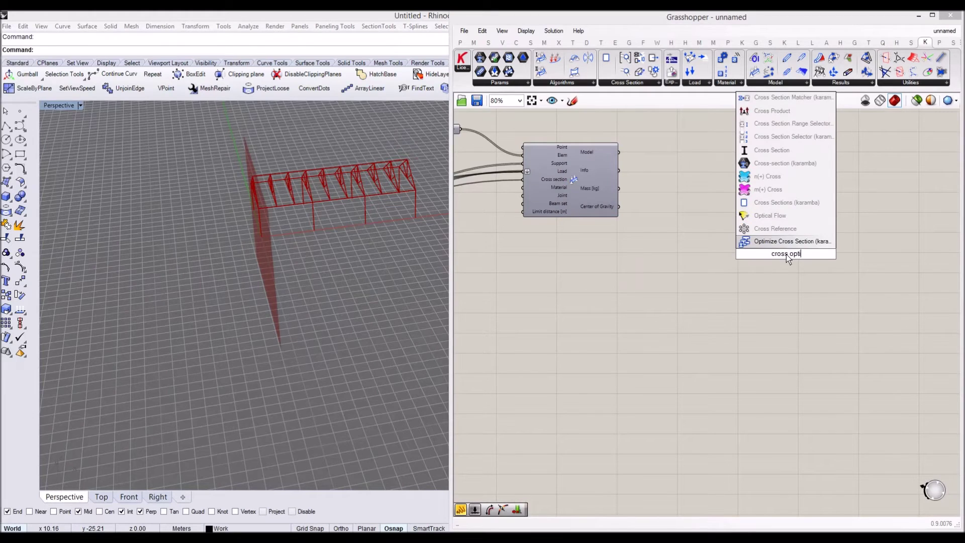
{"action": "key", "text": "Return"}
{"action": "left_click_drag", "start_coordinate": [787, 280], "coordinate": [785, 258]}
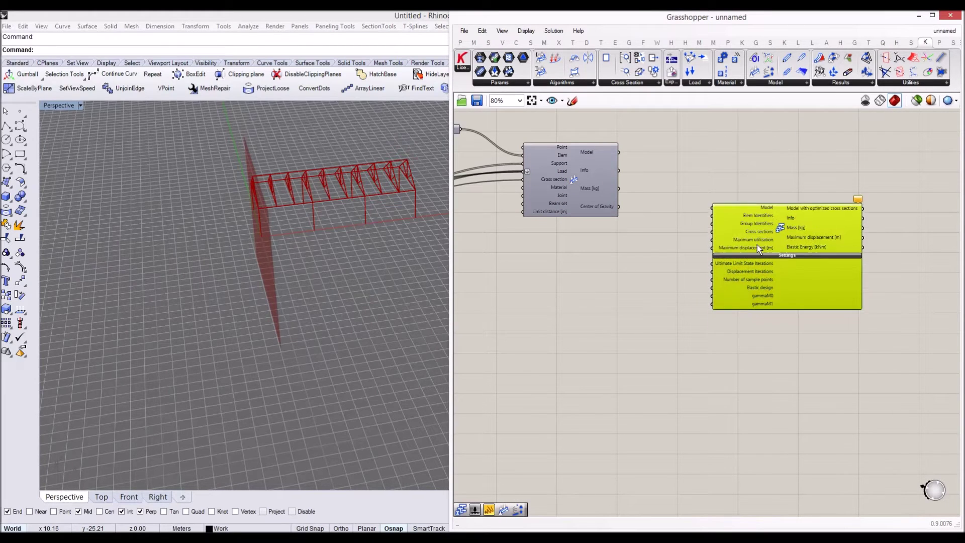
- Connect the assembled Model and the range selector's Cross section output to the matching inputs of Optimize Cross Section
{"action": "left_click", "coordinate": [670, 263]}
{"action": "scroll", "coordinate": [666, 264], "scroll_direction": "down", "scroll_amount": 3}
{"action": "right_click_drag", "start_coordinate": [634, 313], "coordinate": [705, 97]}
{"action": "scroll", "coordinate": [549, 368], "scroll_direction": "up", "scroll_amount": 2}
{"action": "left_click_drag", "start_coordinate": [518, 390], "coordinate": [797, 195]}
{"action": "scroll", "coordinate": [844, 166], "scroll_direction": "up", "scroll_amount": 1}
{"action": "scroll", "coordinate": [835, 165], "scroll_direction": "up", "scroll_amount": 1}
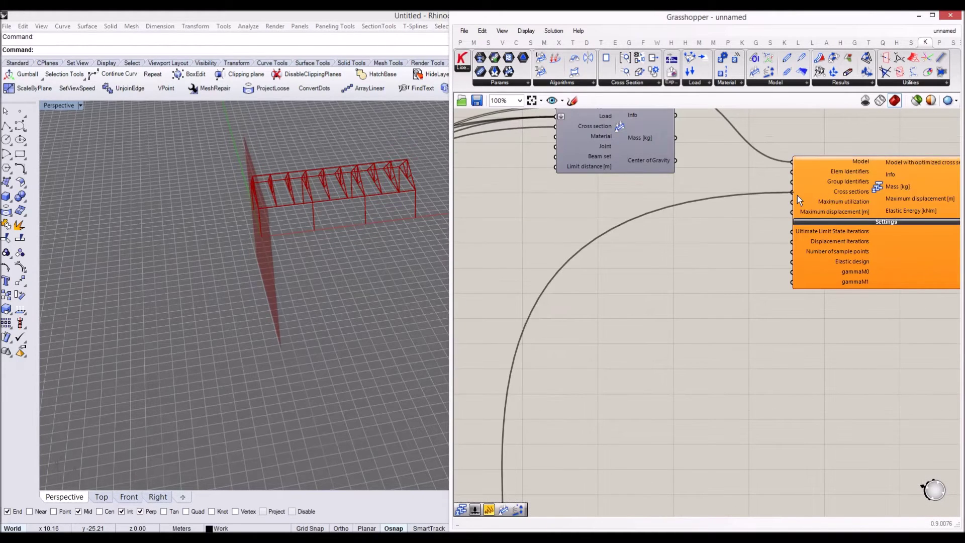
- Reposition Optimize Cross Section and connect a new number slider of 5 to its Ultimate Limit State Iterations input
{"action": "right_click_drag", "start_coordinate": [849, 178], "coordinate": [674, 196]}
{"action": "left_click_drag", "start_coordinate": [674, 196], "coordinate": [716, 179]}
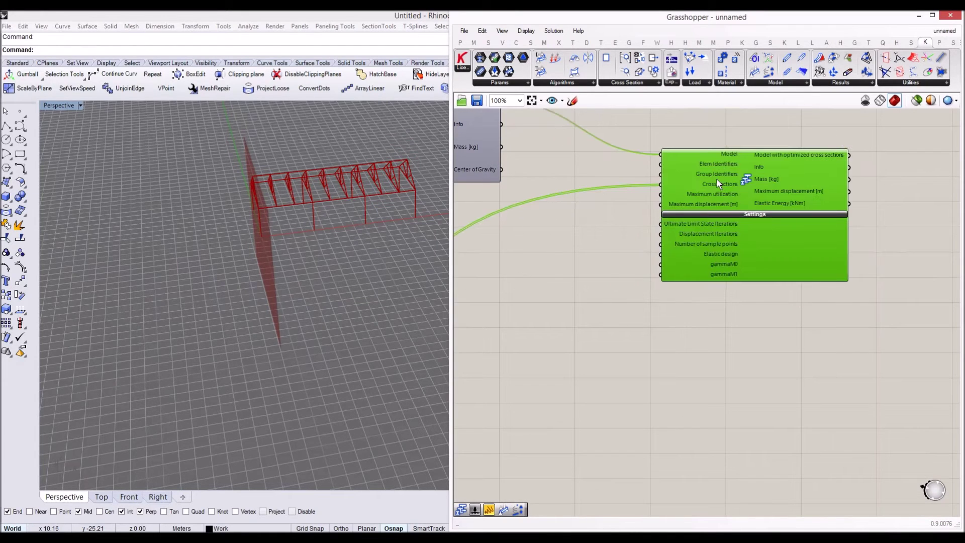
{"action": "double_click", "coordinate": [620, 243]}
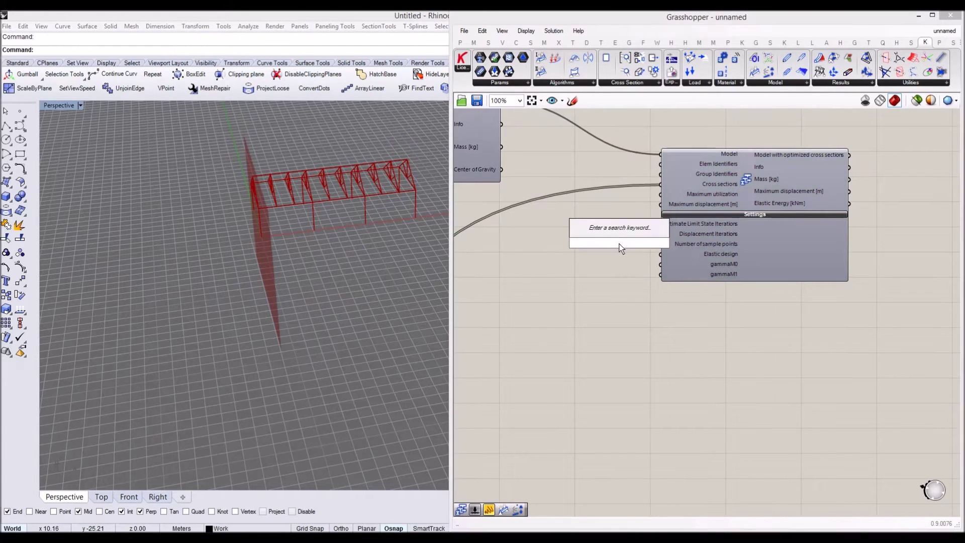
{"action": "type", "text": "5"}
{"action": "key", "text": "Return"}
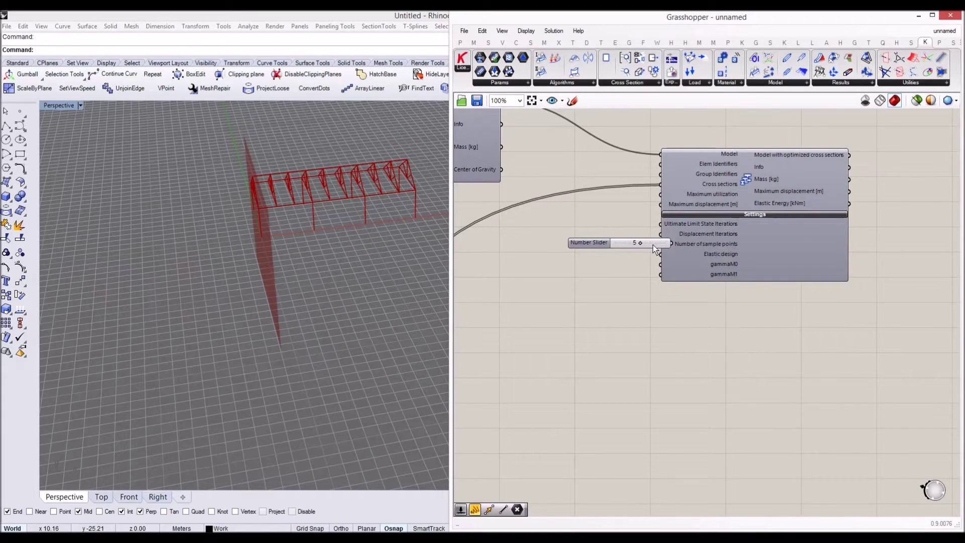
{"action": "scroll", "coordinate": [669, 231], "scroll_direction": "up", "scroll_amount": 3}
{"action": "left_click_drag", "start_coordinate": [662, 217], "coordinate": [603, 219]}
{"action": "scroll", "coordinate": [559, 290], "scroll_direction": "down", "scroll_amount": 7}
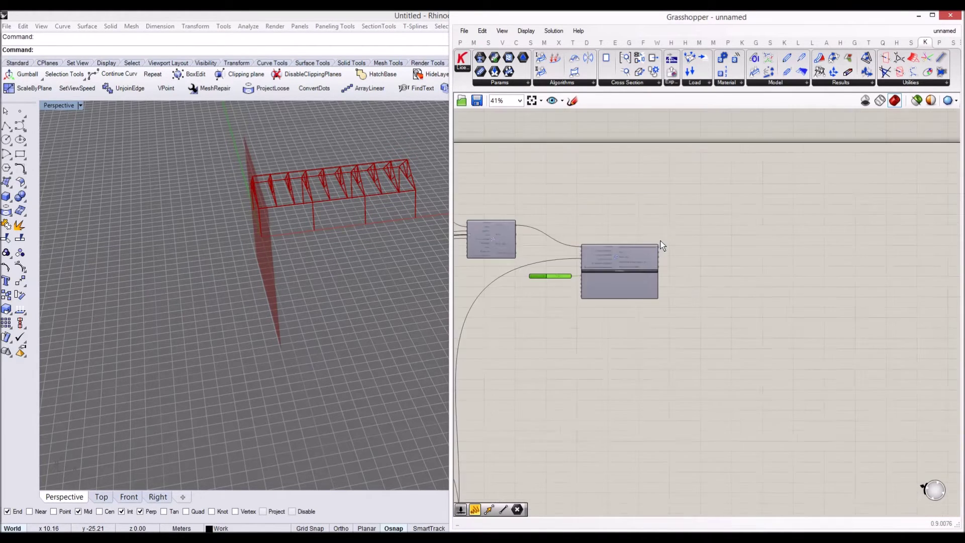
{"action": "double_click", "coordinate": [735, 224]}
{"action": "type", "text": "aa"}
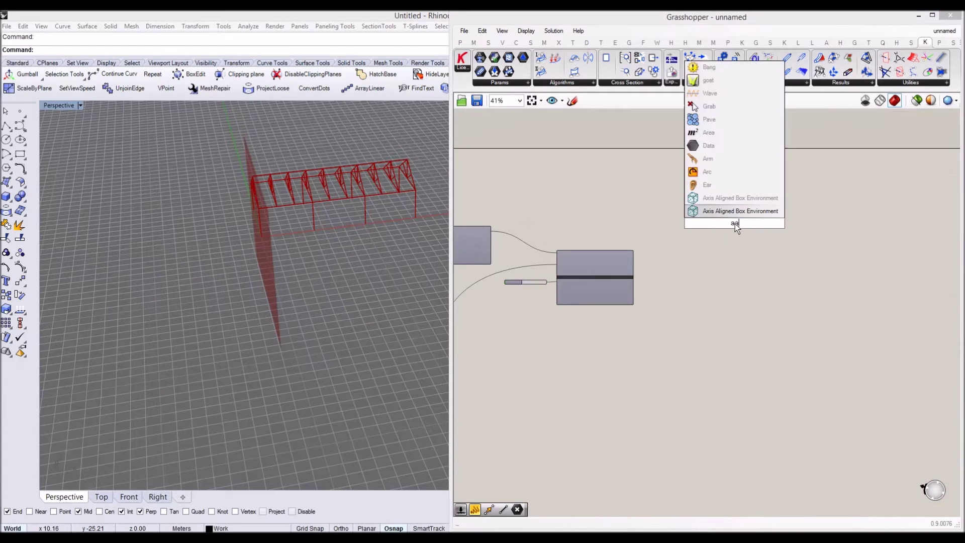
{"action": "key", "text": "Escape"}
- Add an Analyze component and connect the Model with optimized cross sections output to its Model input
{"action": "scroll", "coordinate": [689, 241], "scroll_direction": "up", "scroll_amount": 5}
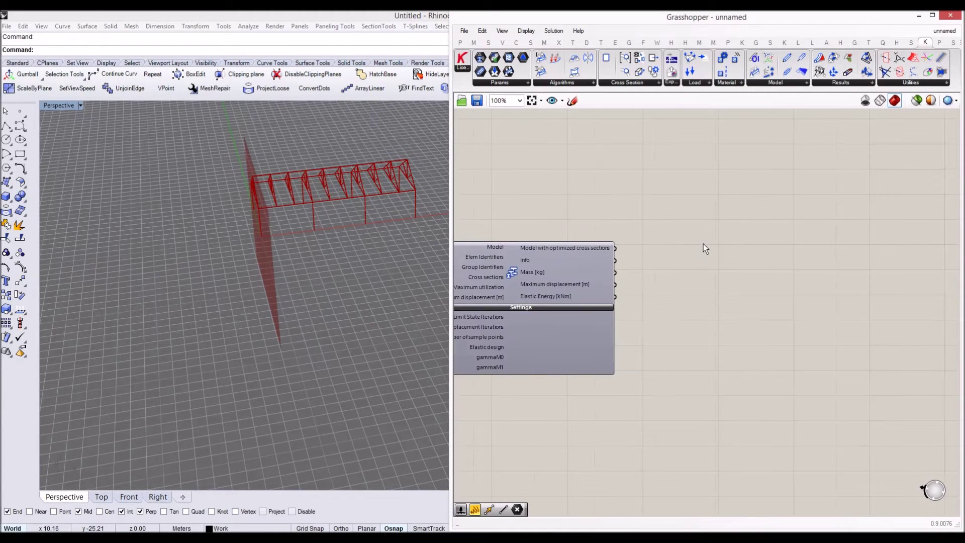
{"action": "double_click", "coordinate": [704, 243]}
{"action": "type", "text": "anal"}
{"action": "key", "text": "Return"}
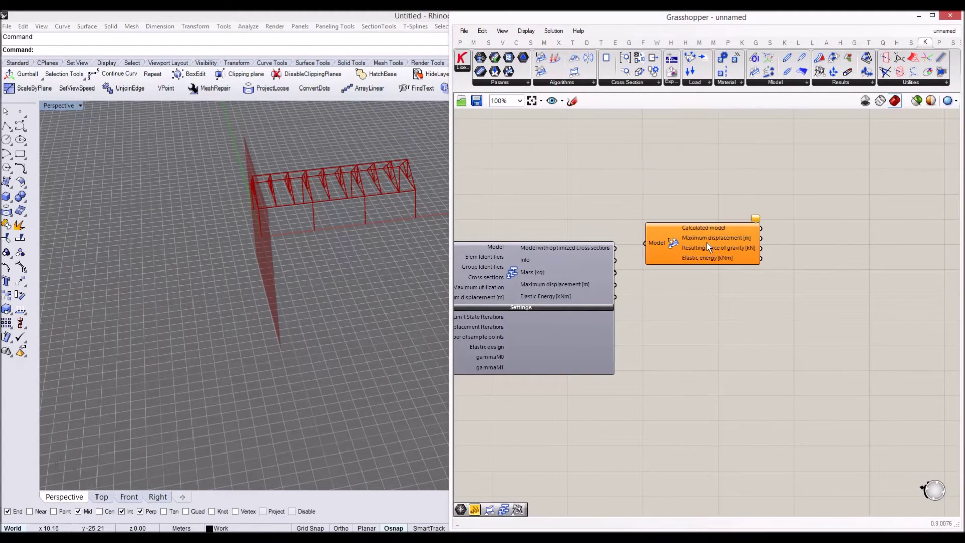
{"action": "left_click_drag", "start_coordinate": [706, 243], "coordinate": [728, 245]}
{"action": "right_click_drag", "start_coordinate": [631, 258], "coordinate": [677, 257]}
{"action": "scroll", "coordinate": [679, 258], "scroll_direction": "up", "scroll_amount": 1}
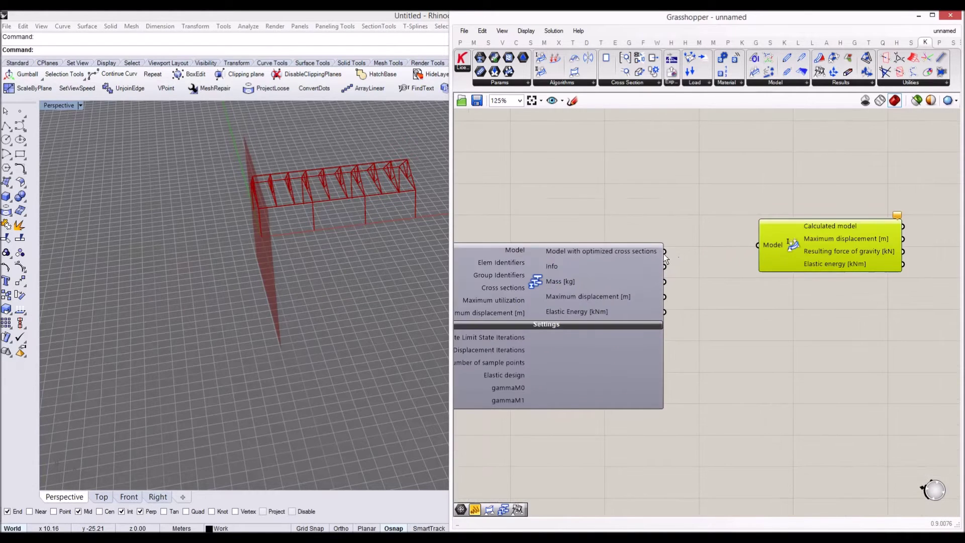
{"action": "left_click_drag", "start_coordinate": [702, 275], "coordinate": [790, 236]}
{"action": "right_click_drag", "start_coordinate": [766, 228], "coordinate": [744, 225]}
{"action": "scroll", "coordinate": [737, 227], "scroll_direction": "down", "scroll_amount": 2}
{"action": "scroll", "coordinate": [681, 263], "scroll_direction": "up", "scroll_amount": 2}
{"action": "left_click", "coordinate": [728, 273]}
{"action": "right_click_drag", "start_coordinate": [750, 269], "coordinate": [854, 257]}
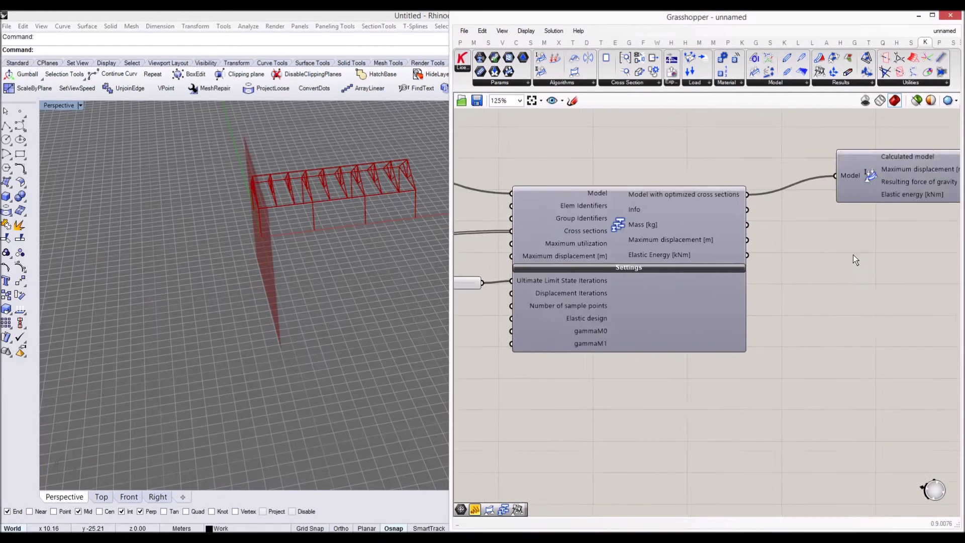
- Add a panel beside Optimize Cross Section, connect the Mass output to it and read the value
{"action": "scroll", "coordinate": [716, 223], "scroll_direction": "down", "scroll_amount": 3}
{"action": "scroll", "coordinate": [794, 241], "scroll_direction": "up", "scroll_amount": 1}
{"action": "right_click_drag", "start_coordinate": [670, 222], "coordinate": [676, 261]}
{"action": "left_click", "coordinate": [794, 240]}
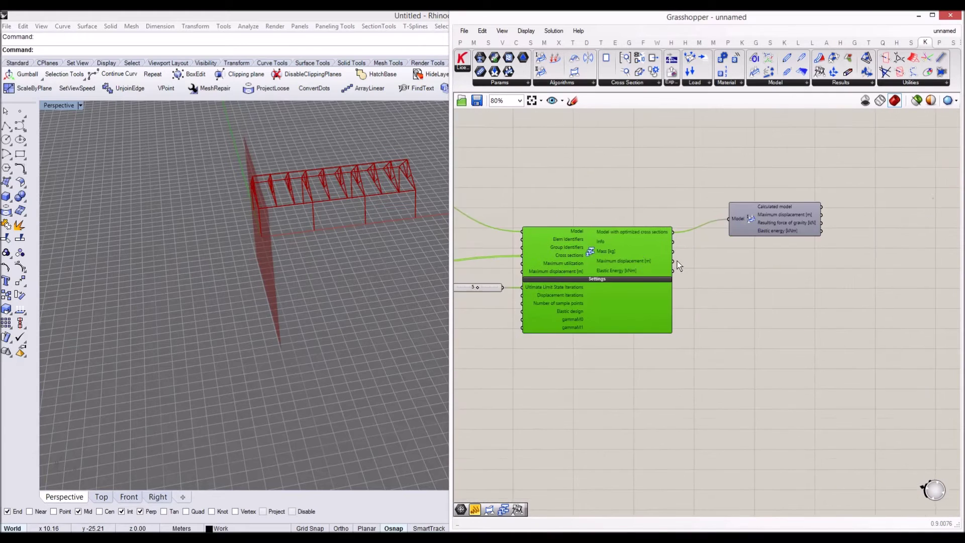
{"action": "scroll", "coordinate": [677, 261], "scroll_direction": "up", "scroll_amount": 2}
{"action": "double_click", "coordinate": [741, 266]}
{"action": "type", "text": "panel"}
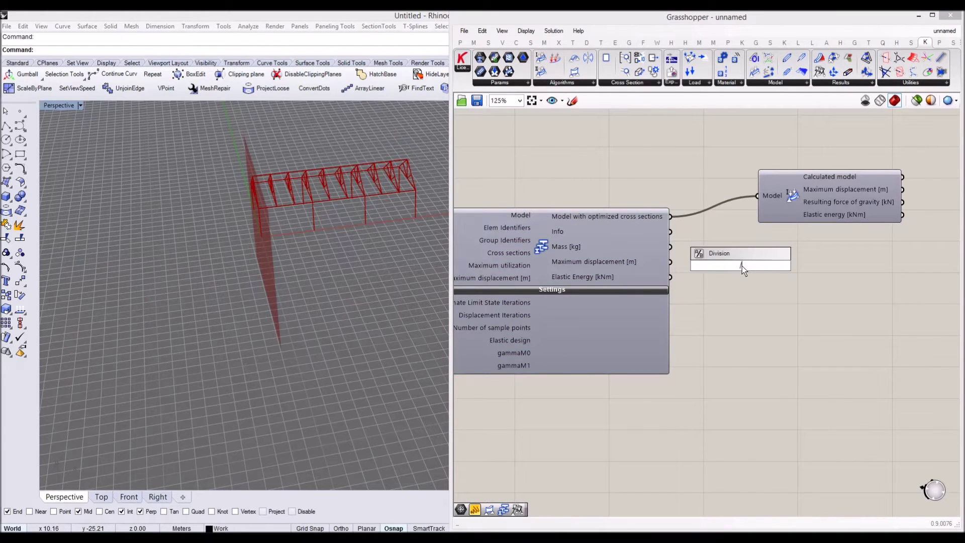
{"action": "key", "text": "Return"}
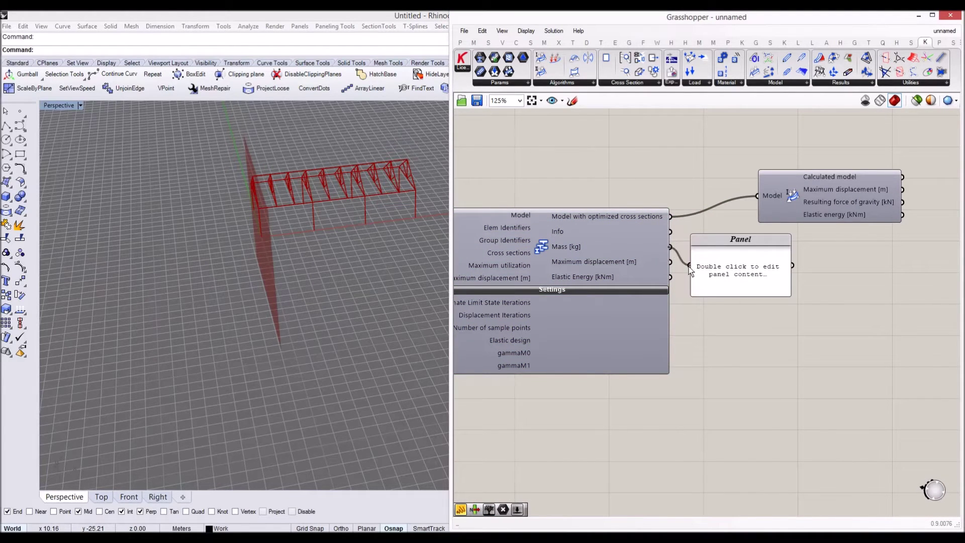
{"action": "left_click_drag", "start_coordinate": [688, 266], "coordinate": [689, 266]}
{"action": "left_click", "coordinate": [733, 270]}
{"action": "scroll", "coordinate": [734, 253], "scroll_direction": "up", "scroll_amount": 2}
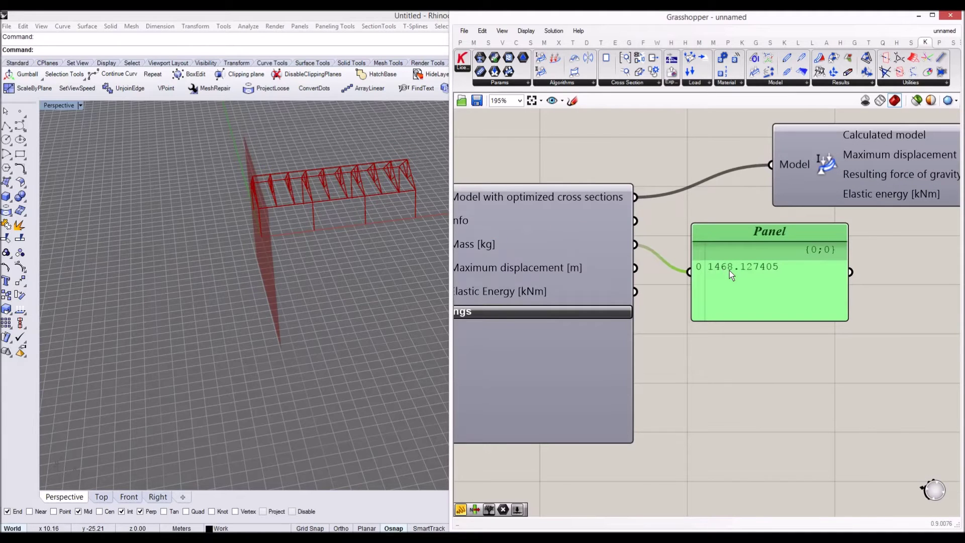
{"action": "scroll", "coordinate": [717, 276], "scroll_direction": "down", "scroll_amount": 2}
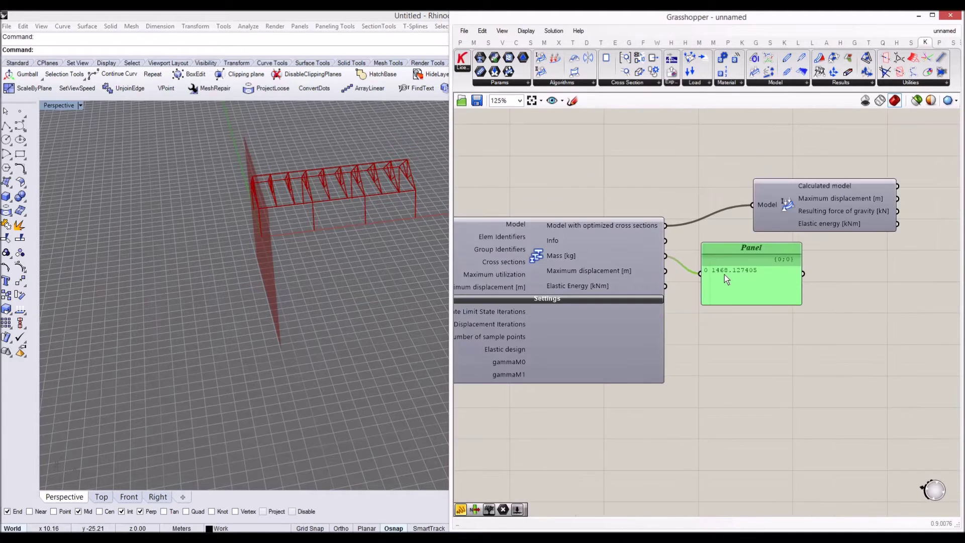
{"action": "scroll", "coordinate": [725, 274], "scroll_direction": "up", "scroll_amount": 2}
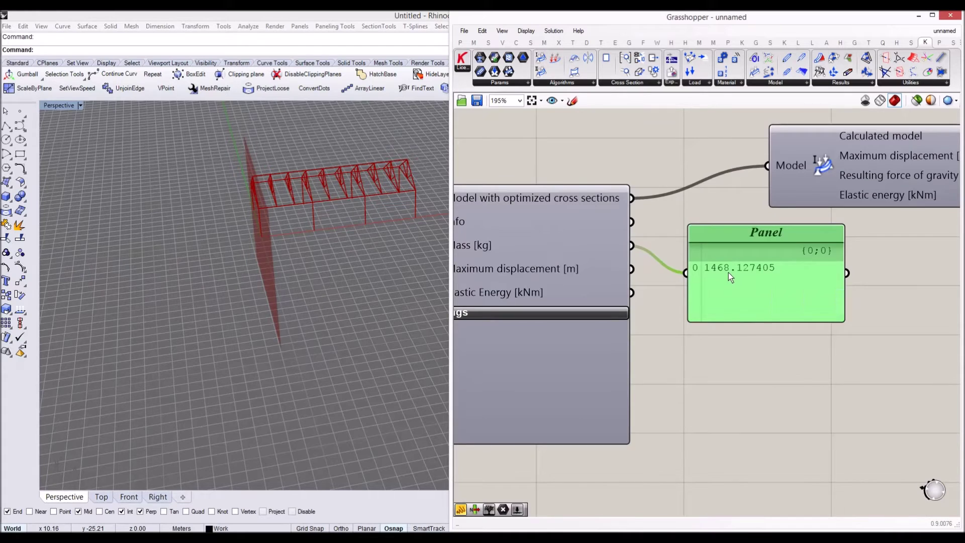
{"action": "scroll", "coordinate": [714, 279], "scroll_direction": "down", "scroll_amount": 3}
{"action": "scroll", "coordinate": [704, 284], "scroll_direction": "up", "scroll_amount": 3}
{"action": "scroll", "coordinate": [709, 284], "scroll_direction": "down", "scroll_amount": 3}
- Move the mass panel clear of the Analyze component, placing it just below the component's outputs
{"action": "left_click_drag", "start_coordinate": [713, 283], "coordinate": [864, 262]}
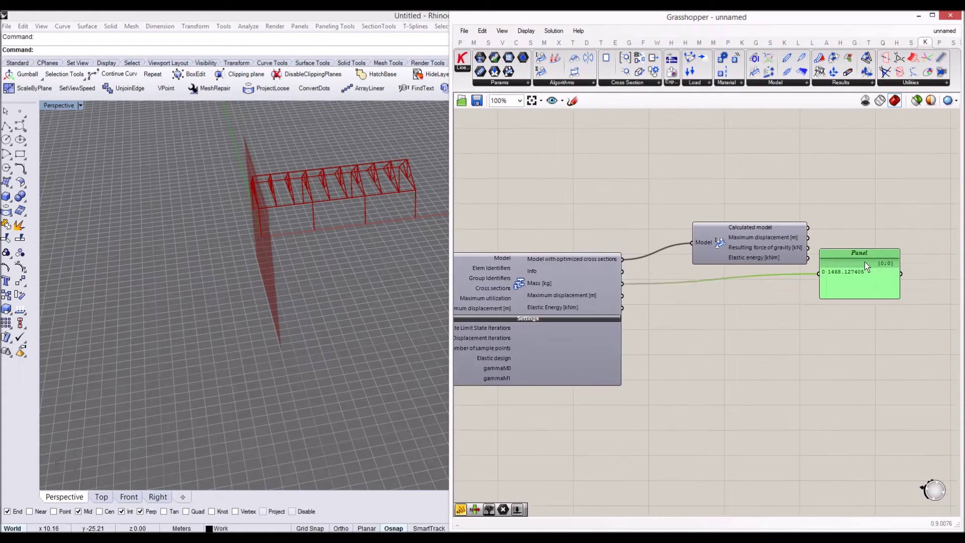
{"action": "scroll", "coordinate": [805, 250], "scroll_direction": "up", "scroll_amount": 3}
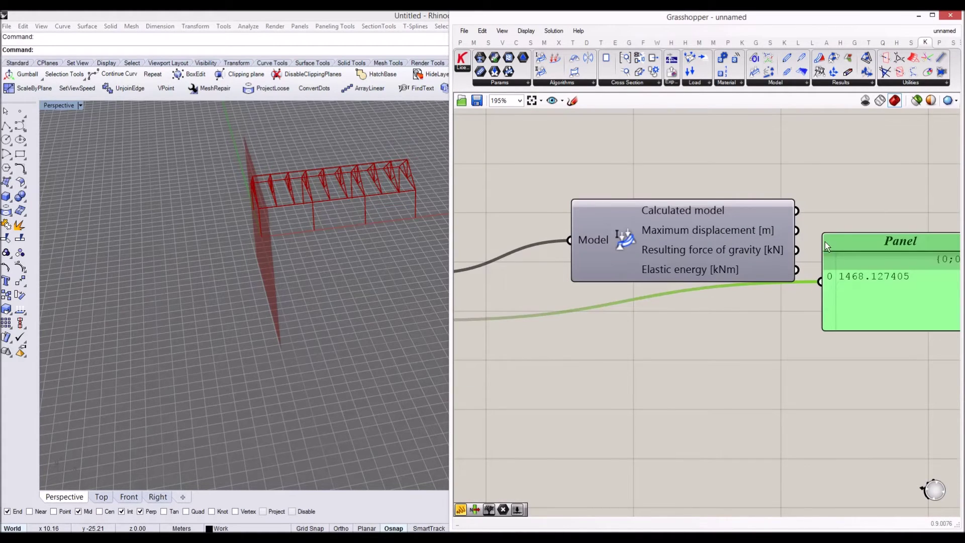
{"action": "left_click_drag", "start_coordinate": [825, 242], "coordinate": [844, 229]}
{"action": "left_click_drag", "start_coordinate": [858, 277], "coordinate": [807, 347]}
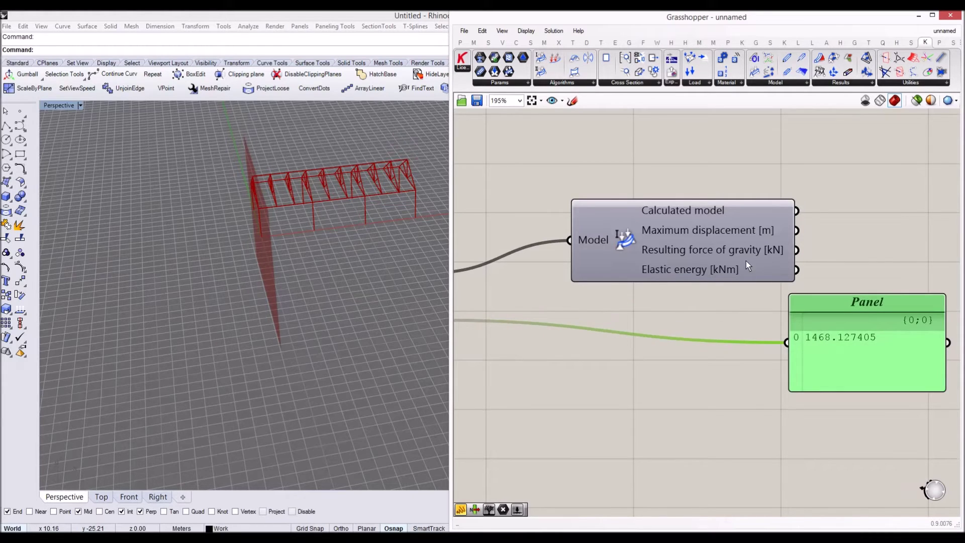
- Duplicate the mass panel, connect Analyze's Maximum displacement output to the copy and reposition both the copy and Analyze
{"action": "left_click_drag", "start_coordinate": [734, 261], "coordinate": [729, 244]}
{"action": "scroll", "coordinate": [724, 257], "scroll_direction": "down", "scroll_amount": 2}
{"action": "left_click_drag", "start_coordinate": [796, 314], "coordinate": [868, 211], "text": "alt"}
{"action": "left_click_drag", "start_coordinate": [770, 227], "coordinate": [843, 220]}
{"action": "left_click_drag", "start_coordinate": [865, 227], "coordinate": [838, 234]}
{"action": "right_click_drag", "start_coordinate": [625, 242], "coordinate": [662, 225]}
{"action": "left_click_drag", "start_coordinate": [662, 225], "coordinate": [656, 215]}
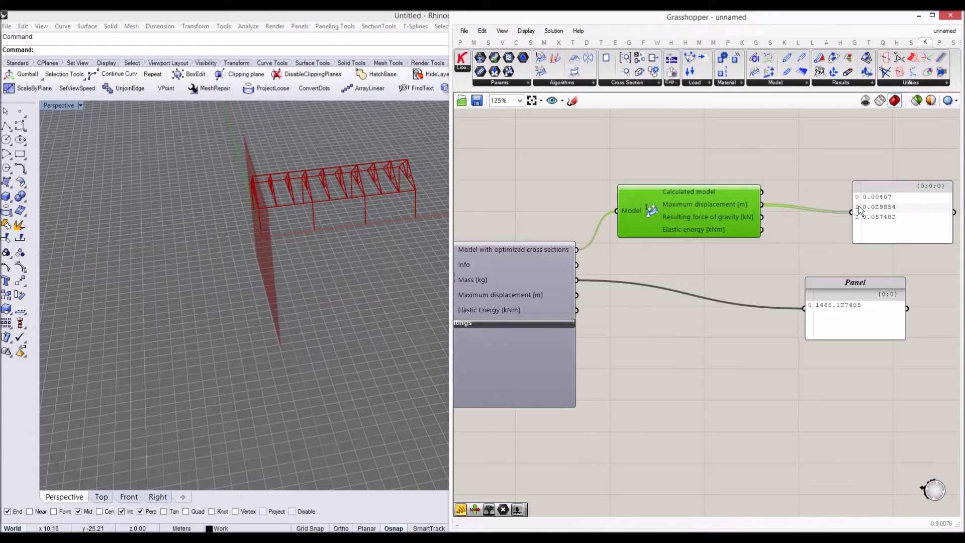
{"action": "left_click", "coordinate": [855, 204]}
- Add a Karamba Model View component beyond the Analyze component and its panels
{"action": "scroll", "coordinate": [774, 196], "scroll_direction": "down", "scroll_amount": 2}
{"action": "scroll", "coordinate": [703, 214], "scroll_direction": "down", "scroll_amount": 4}
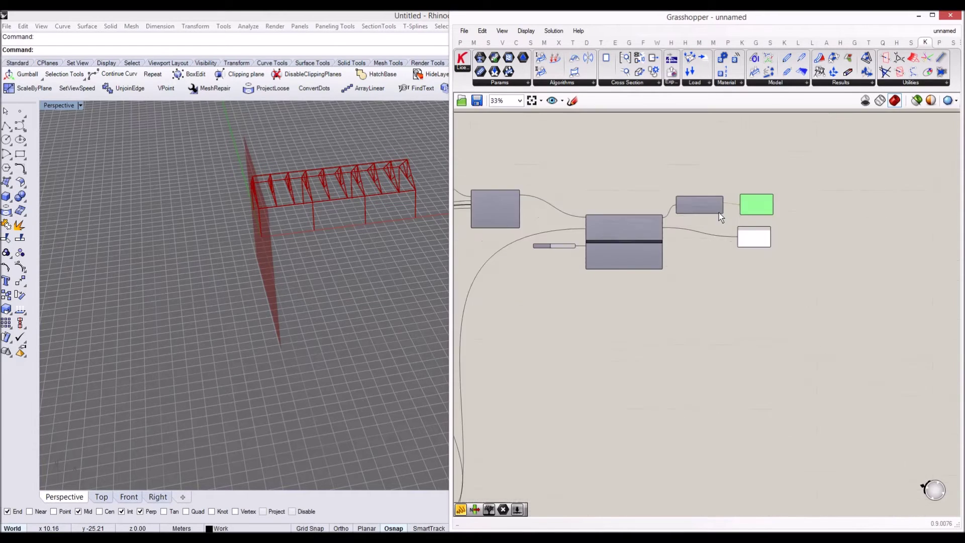
{"action": "double_click", "coordinate": [805, 234]}
{"action": "type", "text": "mode"}
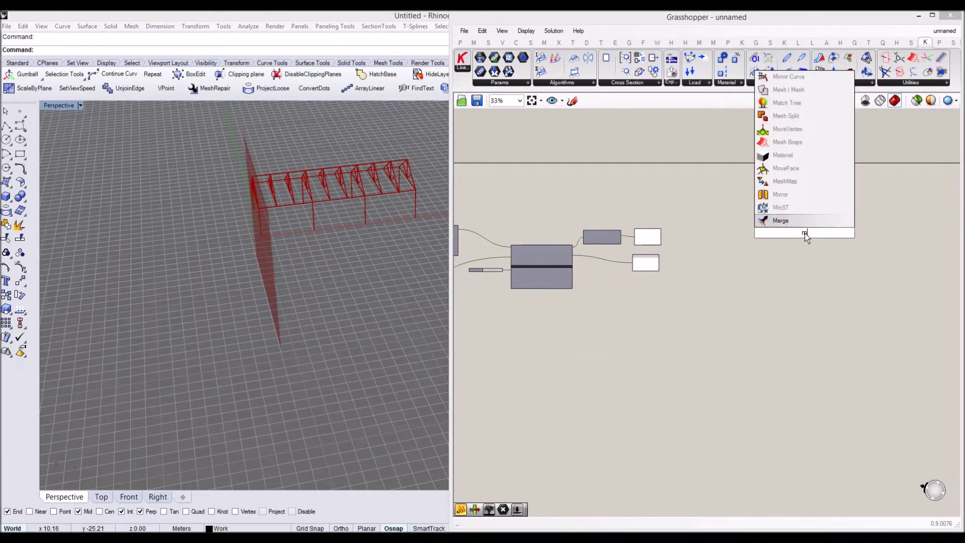
{"action": "key", "text": "Up"}
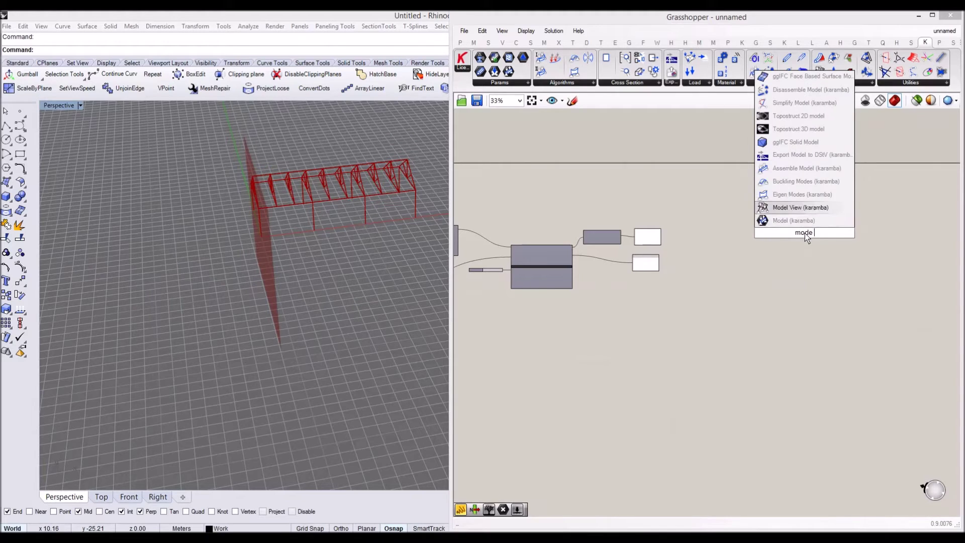
{"action": "key", "text": "Return"}
- Move Model View closer to the panels and connect Analyze's Calculated model output to its Model input
{"action": "scroll", "coordinate": [789, 225], "scroll_direction": "up", "scroll_amount": 3}
{"action": "left_click_drag", "start_coordinate": [789, 226], "coordinate": [602, 244]}
{"action": "right_click_drag", "start_coordinate": [600, 239], "coordinate": [703, 229]}
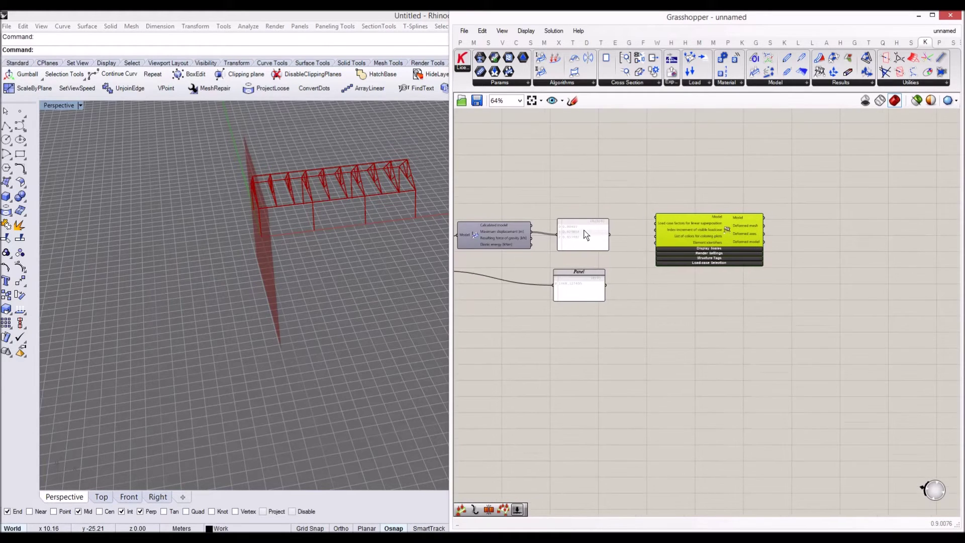
{"action": "right_click_drag", "start_coordinate": [559, 230], "coordinate": [585, 230]}
{"action": "left_click_drag", "start_coordinate": [558, 224], "coordinate": [701, 229]}
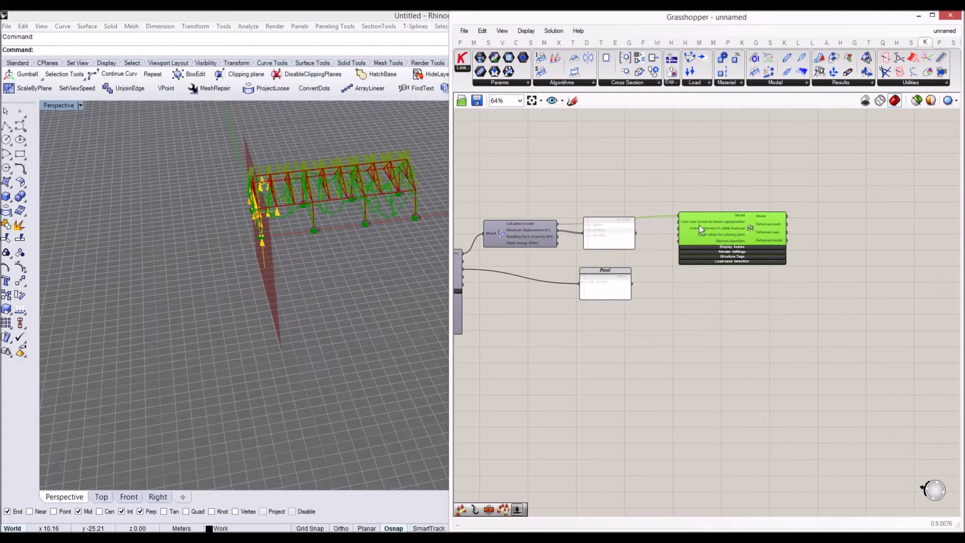
- Expand Model View's Display Scales, Render Settings, Structure Tags and Load-case Selection sections and reposition the component
{"action": "left_click", "coordinate": [716, 247]}
{"action": "left_click", "coordinate": [721, 312]}
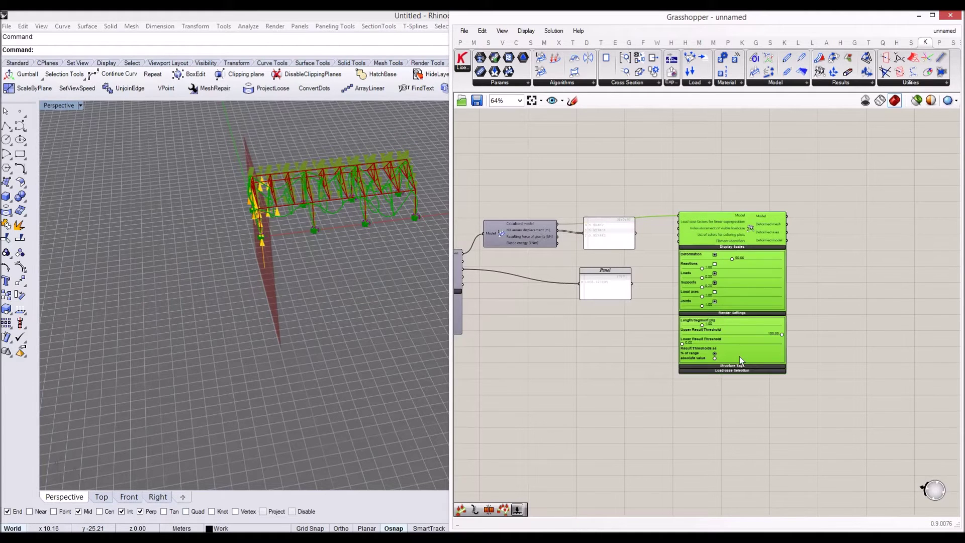
{"action": "left_click", "coordinate": [737, 366]}
{"action": "left_click", "coordinate": [733, 419]}
{"action": "left_click_drag", "start_coordinate": [724, 237], "coordinate": [709, 272]}
- Show only LoadCase 0 in Model View to check the frame's deformation under that load
{"action": "scroll", "coordinate": [251, 248], "scroll_direction": "up", "scroll_amount": 5}
{"action": "right_click_drag", "start_coordinate": [221, 264], "coordinate": [333, 281]}
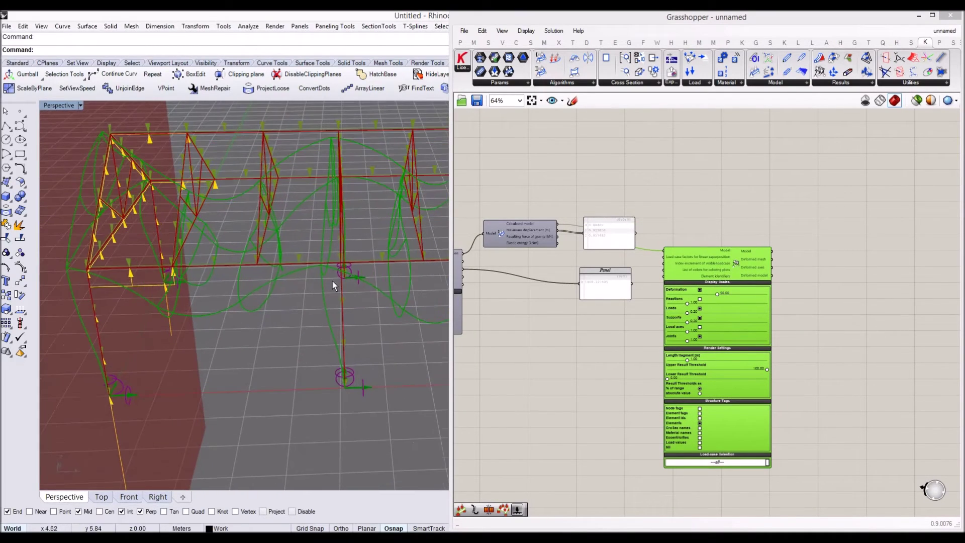
{"action": "right_click_drag", "start_coordinate": [242, 260], "coordinate": [309, 264]}
{"action": "right_click_drag", "start_coordinate": [669, 464], "coordinate": [650, 415]}
{"action": "scroll", "coordinate": [649, 415], "scroll_direction": "up", "scroll_amount": 4}
{"action": "left_click", "coordinate": [653, 412]}
{"action": "left_click", "coordinate": [701, 443]}
{"action": "scroll", "coordinate": [545, 362], "scroll_direction": "down", "scroll_amount": 4}
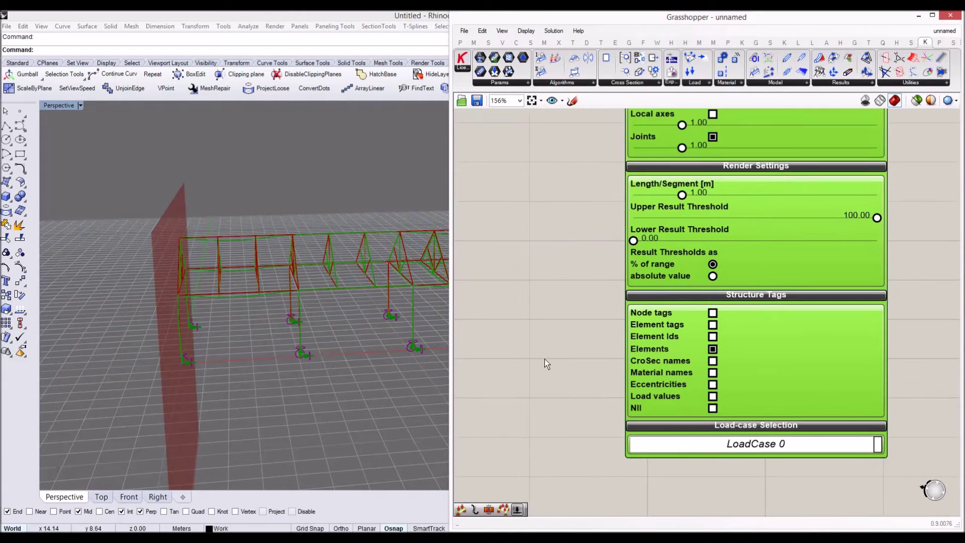
- Switch Model View's load-case selection to LoadCase 1 to check the mesh load's effect on the frame
{"action": "right_click_drag", "start_coordinate": [574, 396], "coordinate": [623, 356]}
{"action": "right_click_drag", "start_coordinate": [618, 391], "coordinate": [534, 340]}
{"action": "right_click_drag", "start_coordinate": [337, 316], "coordinate": [379, 307]}
{"action": "scroll", "coordinate": [304, 312], "scroll_direction": "up", "scroll_amount": 5}
{"action": "right_click_drag", "start_coordinate": [304, 313], "coordinate": [282, 295]}
{"action": "double_click", "coordinate": [658, 383]}
{"action": "left_click", "coordinate": [607, 393]}
{"action": "left_click", "coordinate": [628, 387]}
{"action": "left_click", "coordinate": [634, 403]}
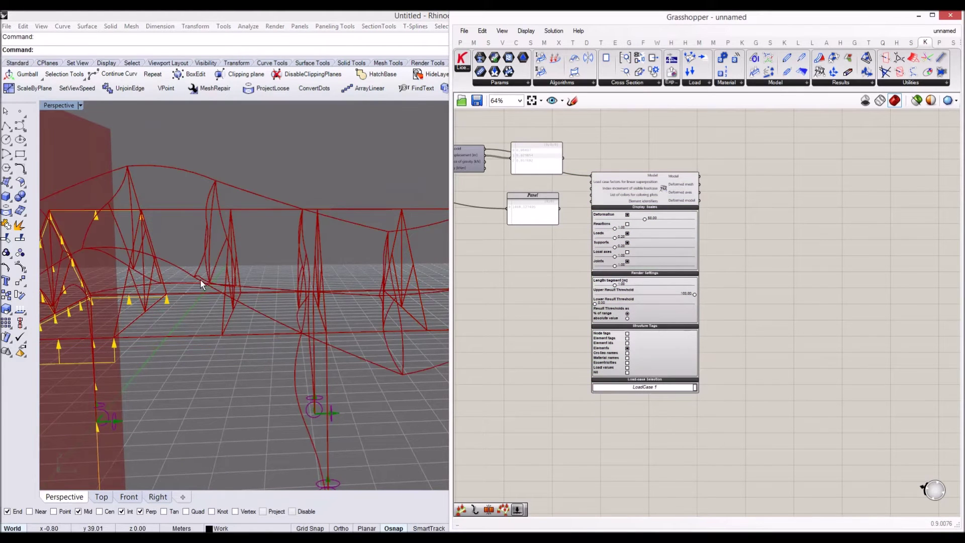
- Set the orientation of the load case 1 Mesh Load component to global
{"action": "scroll", "coordinate": [201, 284], "scroll_direction": "down", "scroll_amount": 5}
{"action": "right_click_drag", "start_coordinate": [248, 282], "coordinate": [188, 309]}
{"action": "scroll", "coordinate": [653, 317], "scroll_direction": "down", "scroll_amount": 5}
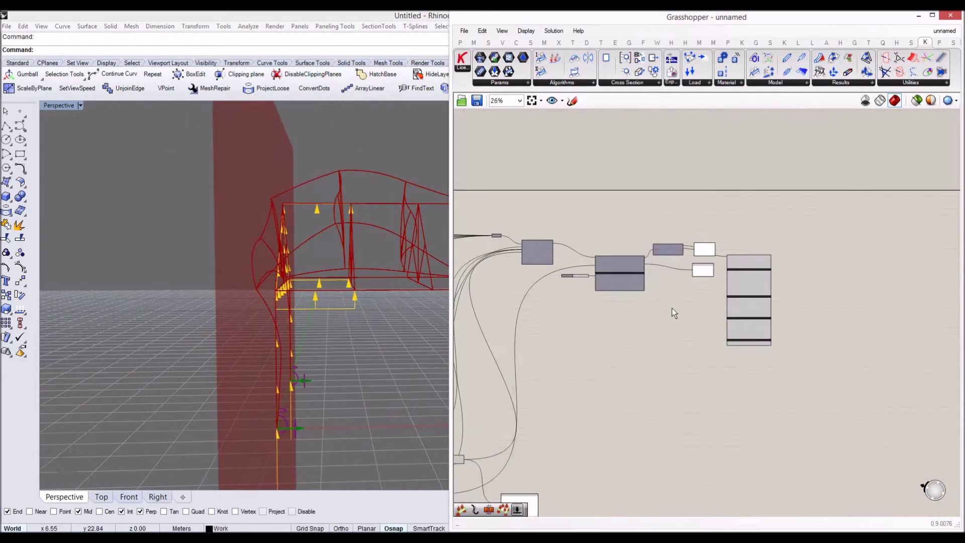
{"action": "scroll", "coordinate": [671, 309], "scroll_direction": "up", "scroll_amount": 8}
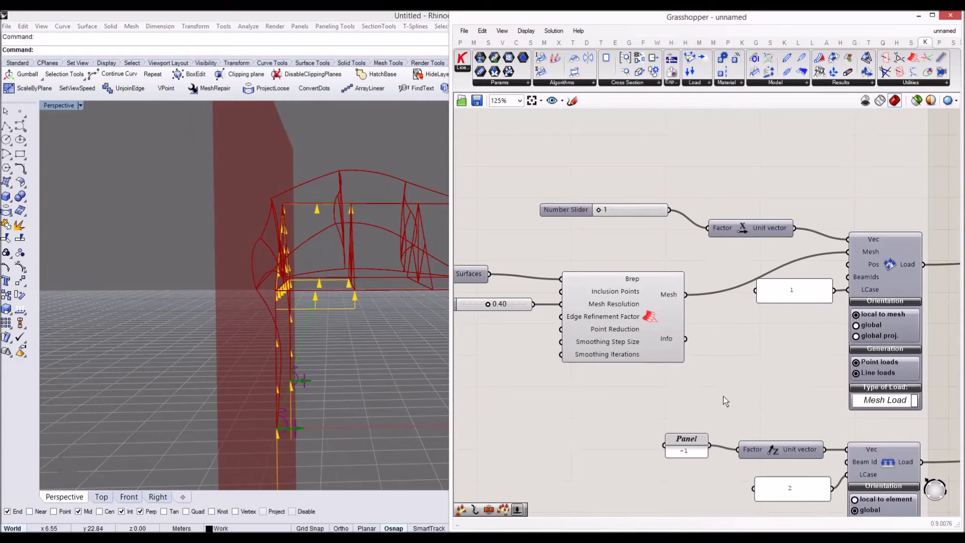
{"action": "right_click_drag", "start_coordinate": [723, 396], "coordinate": [578, 267]}
{"action": "right_click_drag", "start_coordinate": [744, 315], "coordinate": [686, 373]}
{"action": "left_click", "coordinate": [697, 209]}
{"action": "right_click_drag", "start_coordinate": [680, 229], "coordinate": [676, 273]}
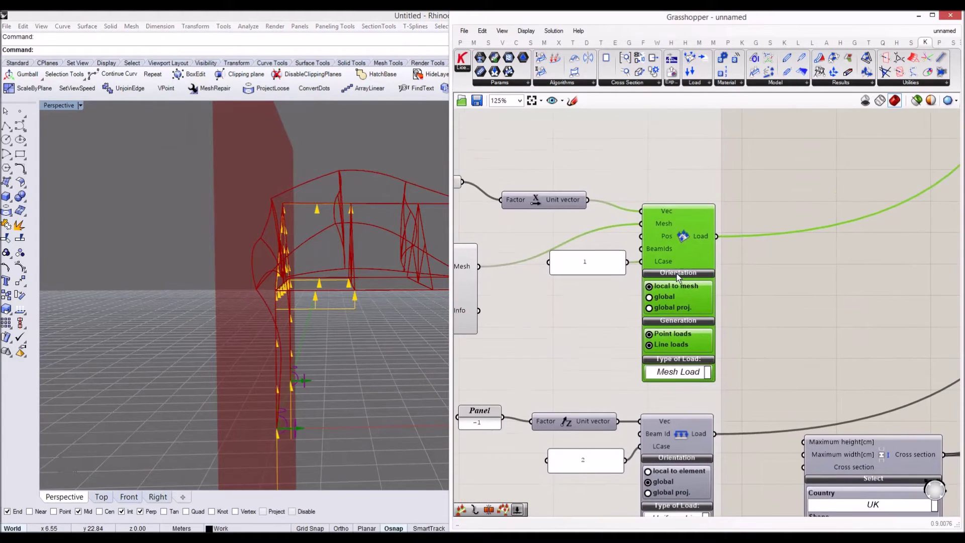
{"action": "left_click", "coordinate": [649, 297]}
- Check the mesh load's direction on the frame and select the seven geometry containers at the start of the definition
{"action": "right_click_drag", "start_coordinate": [260, 224], "coordinate": [213, 294]}
{"action": "scroll", "coordinate": [226, 263], "scroll_direction": "up", "scroll_amount": 5}
{"action": "scroll", "coordinate": [533, 287], "scroll_direction": "down", "scroll_amount": 8}
{"action": "right_click_drag", "start_coordinate": [532, 282], "coordinate": [635, 457]}
{"action": "scroll", "coordinate": [552, 316], "scroll_direction": "up", "scroll_amount": 2}
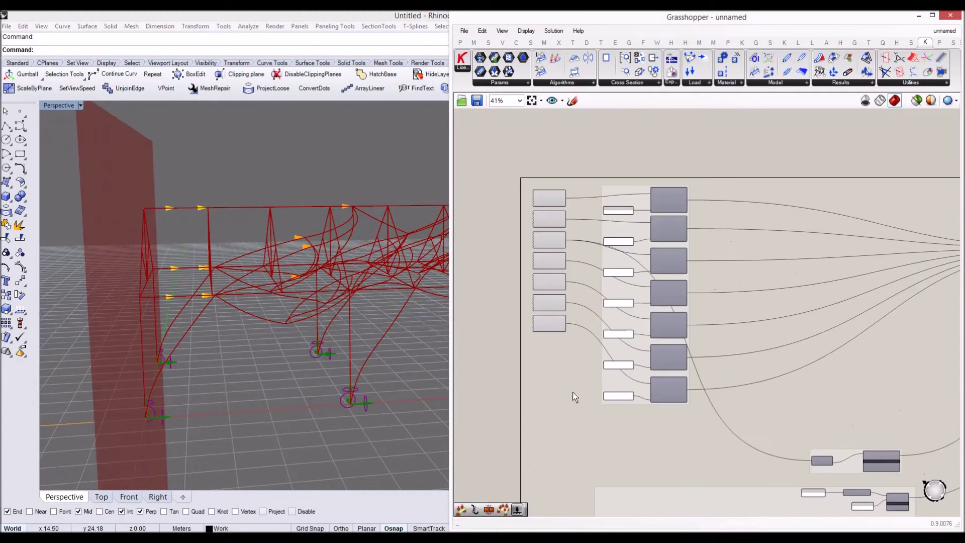
{"action": "left_click_drag", "start_coordinate": [572, 388], "coordinate": [545, 163]}
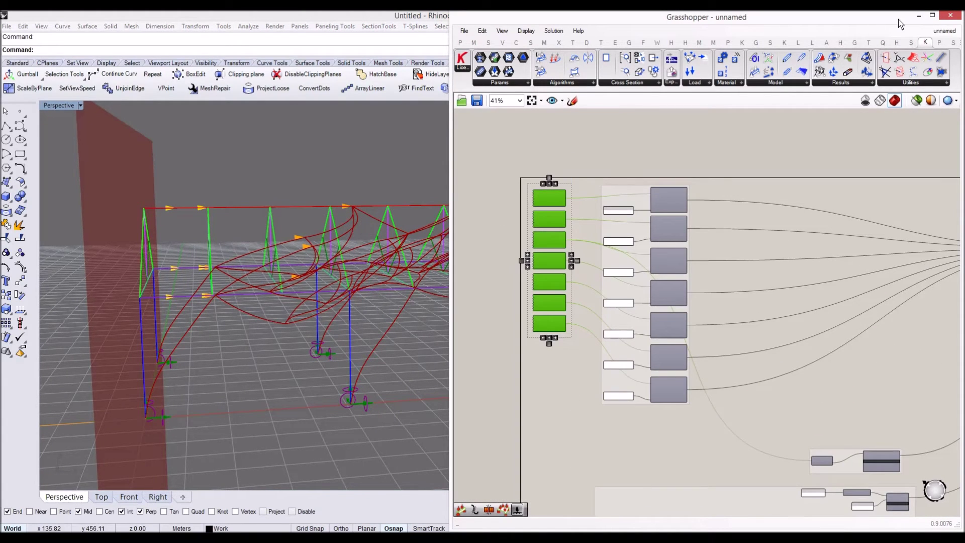
- Minimize Grasshopper, turn off the seven Rhino layers from Roof Ridge Beam to Bottom Chord and restore the Grasshopper window
{"action": "left_click", "coordinate": [916, 17]}
{"action": "left_click", "coordinate": [797, 154], "text": "shift"}
{"action": "left_click", "coordinate": [848, 152]}
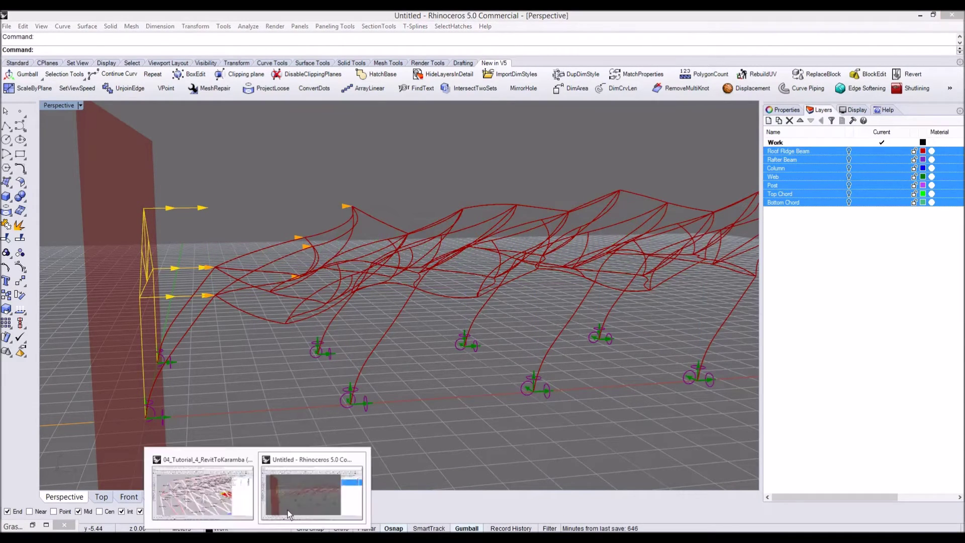
{"action": "type", "text": "g"}
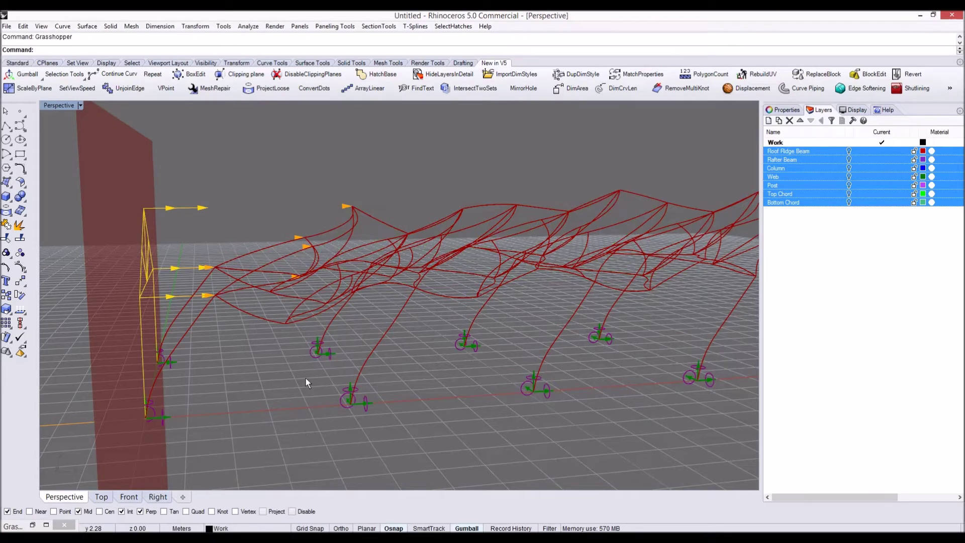
{"action": "left_click", "coordinate": [33, 525]}
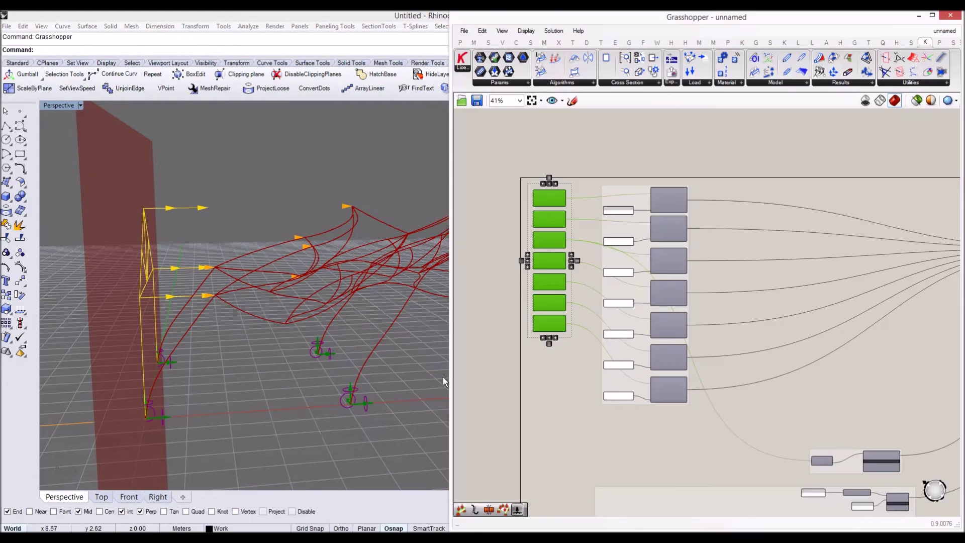
- Deselect the geometry containers and show LoadCase 2 in Model View to check its deformation
{"action": "left_click", "coordinate": [776, 277]}
{"action": "scroll", "coordinate": [294, 265], "scroll_direction": "up", "scroll_amount": 2}
{"action": "scroll", "coordinate": [295, 265], "scroll_direction": "down", "scroll_amount": 5}
{"action": "right_click_drag", "start_coordinate": [295, 264], "coordinate": [322, 272]}
{"action": "scroll", "coordinate": [337, 252], "scroll_direction": "up", "scroll_amount": 4}
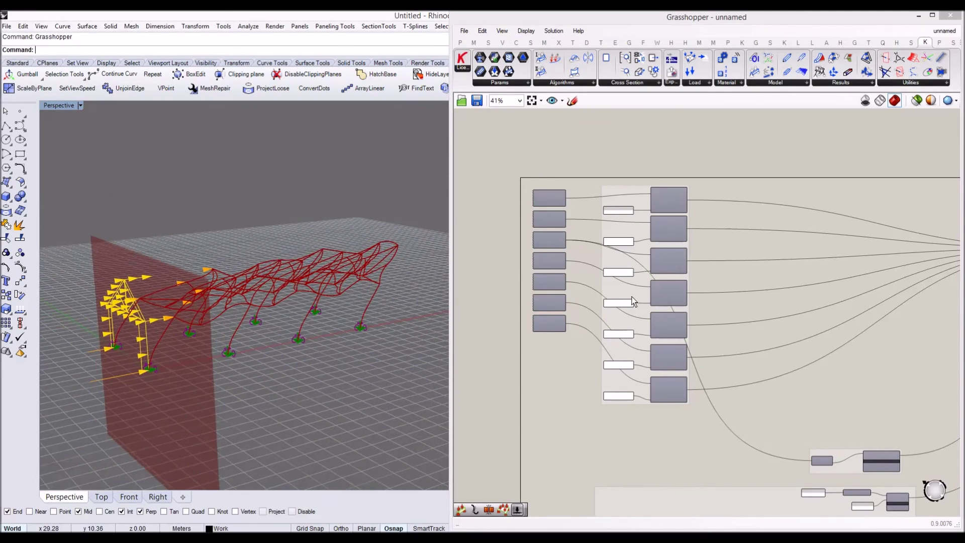
{"action": "scroll", "coordinate": [632, 296], "scroll_direction": "down", "scroll_amount": 3}
{"action": "scroll", "coordinate": [710, 263], "scroll_direction": "up", "scroll_amount": 6}
{"action": "scroll", "coordinate": [668, 323], "scroll_direction": "up", "scroll_amount": 6}
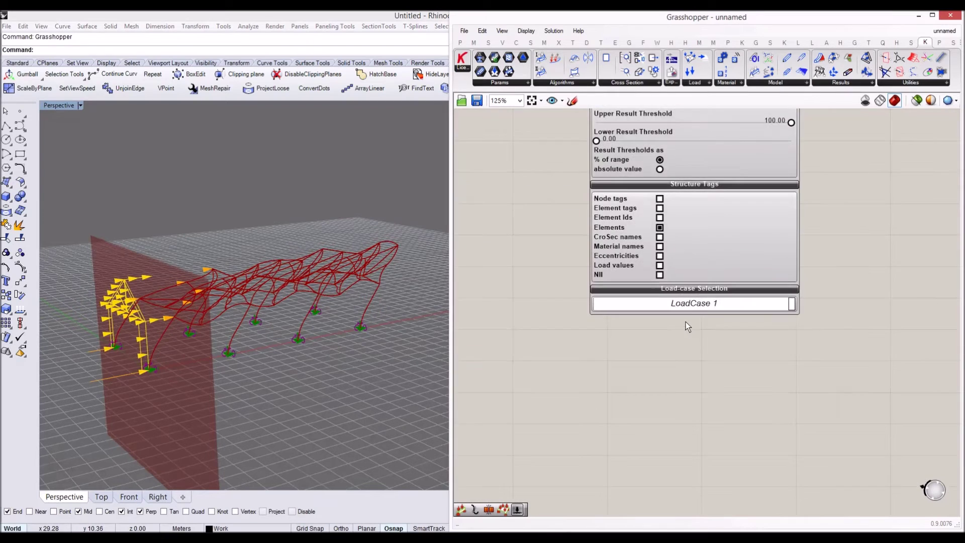
{"action": "left_click", "coordinate": [686, 308]}
{"action": "left_click", "coordinate": [628, 362]}
{"action": "scroll", "coordinate": [212, 297], "scroll_direction": "up", "scroll_amount": 8}
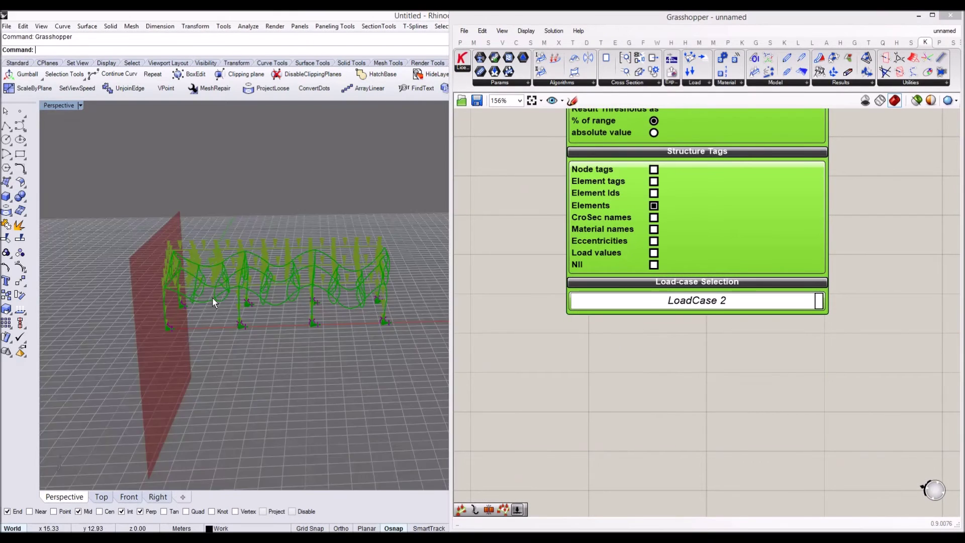
- Set Model View's load-case selection back to all load cases and view the combined deformation
{"action": "right_click_drag", "start_coordinate": [312, 283], "coordinate": [610, 357]}
{"action": "left_click", "coordinate": [646, 305]}
{"action": "left_click", "coordinate": [646, 318]}
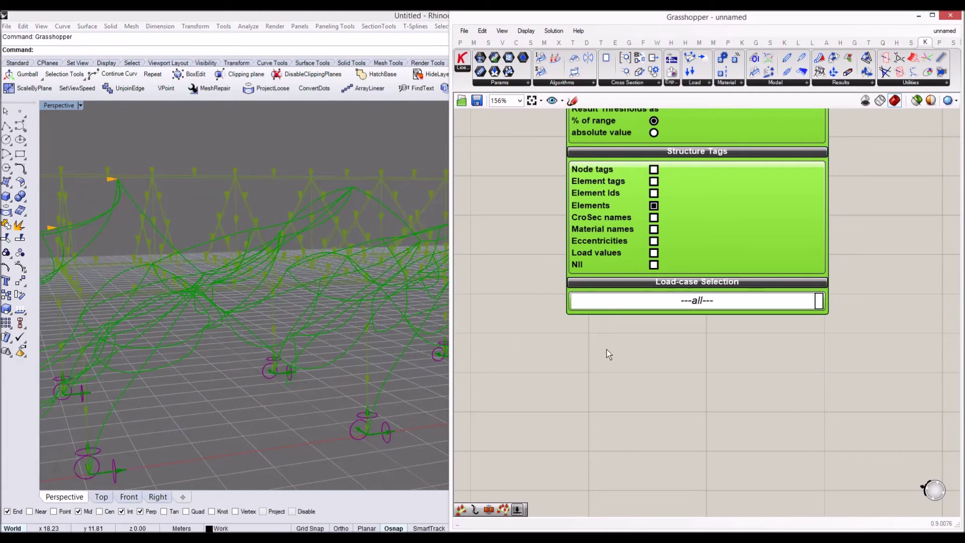
{"action": "left_click", "coordinate": [682, 336]}
{"action": "right_click_drag", "start_coordinate": [680, 336], "coordinate": [697, 341]}
{"action": "scroll", "coordinate": [698, 342], "scroll_direction": "down", "scroll_amount": 2}
{"action": "right_click_drag", "start_coordinate": [396, 296], "coordinate": [378, 287]}
{"action": "scroll", "coordinate": [362, 291], "scroll_direction": "down", "scroll_amount": 6}
- Add a Karamba Beam View component beyond the Model View component
{"action": "right_click_drag", "start_coordinate": [631, 354], "coordinate": [577, 423]}
{"action": "scroll", "coordinate": [567, 438], "scroll_direction": "down", "scroll_amount": 4}
{"action": "scroll", "coordinate": [724, 319], "scroll_direction": "up", "scroll_amount": 1}
{"action": "double_click", "coordinate": [728, 282]}
{"action": "type", "text": "BEA"}
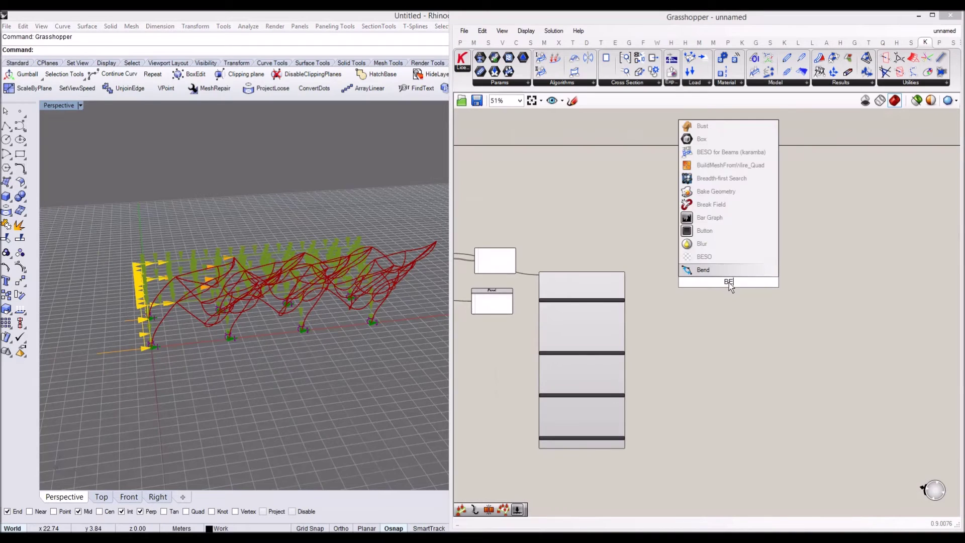
{"action": "left_click", "coordinate": [724, 271]}
- Connect Model View's Model output to Beam View and expand Beam View's Section Forces and Render Settings sections
{"action": "scroll", "coordinate": [709, 280], "scroll_direction": "up", "scroll_amount": 2}
{"action": "left_click_drag", "start_coordinate": [716, 281], "coordinate": [666, 292]}
{"action": "left_click_drag", "start_coordinate": [580, 272], "coordinate": [675, 280]}
{"action": "left_click", "coordinate": [691, 311]}
{"action": "left_click", "coordinate": [694, 356]}
{"action": "right_click_drag", "start_coordinate": [190, 255], "coordinate": [230, 265]}
{"action": "scroll", "coordinate": [247, 324], "scroll_direction": "up", "scroll_amount": 7}
{"action": "right_click_drag", "start_coordinate": [249, 326], "coordinate": [193, 297]}
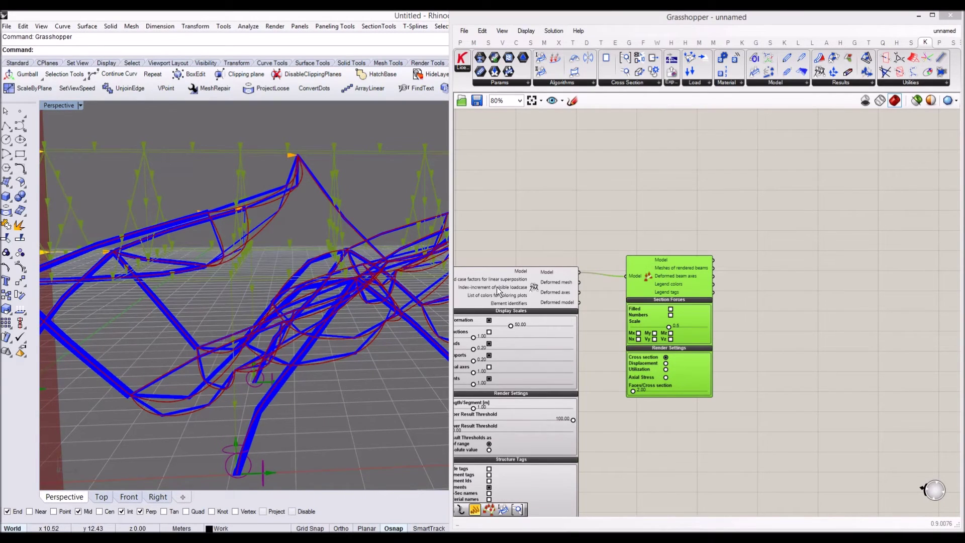
- Turn off Deformation in Model View, try Beam View's Displacement rendering and set it to Utilization
{"action": "scroll", "coordinate": [505, 322], "scroll_direction": "up", "scroll_amount": 2}
{"action": "left_click", "coordinate": [564, 332]}
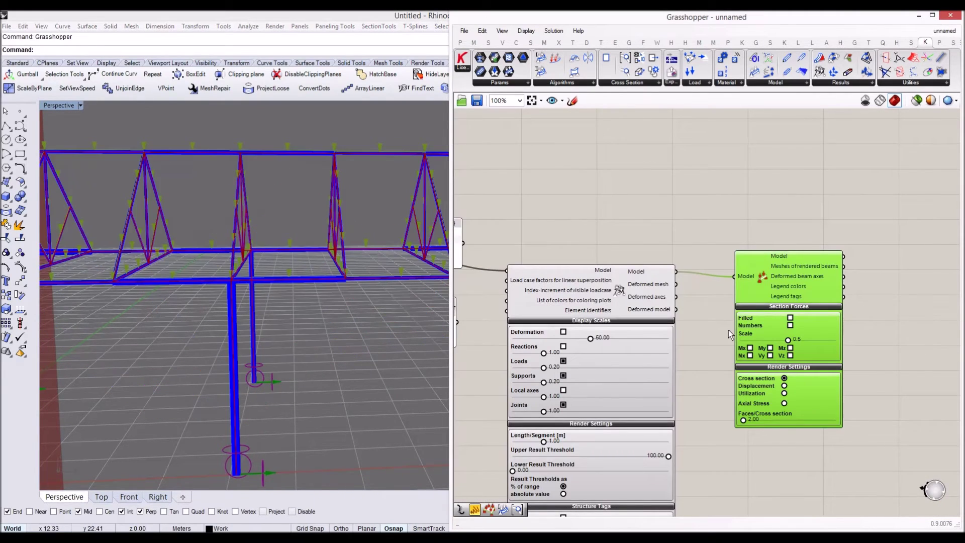
{"action": "left_click", "coordinate": [785, 385]}
{"action": "left_click", "coordinate": [784, 394]}
- Examine the utilization colouring of the beams, columns and truss members in the perspective view
{"action": "right_click_drag", "start_coordinate": [241, 232], "coordinate": [300, 327]}
{"action": "scroll", "coordinate": [315, 259], "scroll_direction": "down", "scroll_amount": 6}
{"action": "scroll", "coordinate": [377, 297], "scroll_direction": "up", "scroll_amount": 5}
{"action": "scroll", "coordinate": [190, 272], "scroll_direction": "down", "scroll_amount": 5}
{"action": "scroll", "coordinate": [339, 270], "scroll_direction": "up", "scroll_amount": 5}
{"action": "scroll", "coordinate": [260, 298], "scroll_direction": "down", "scroll_amount": 4}
{"action": "scroll", "coordinate": [324, 334], "scroll_direction": "up", "scroll_amount": 4}
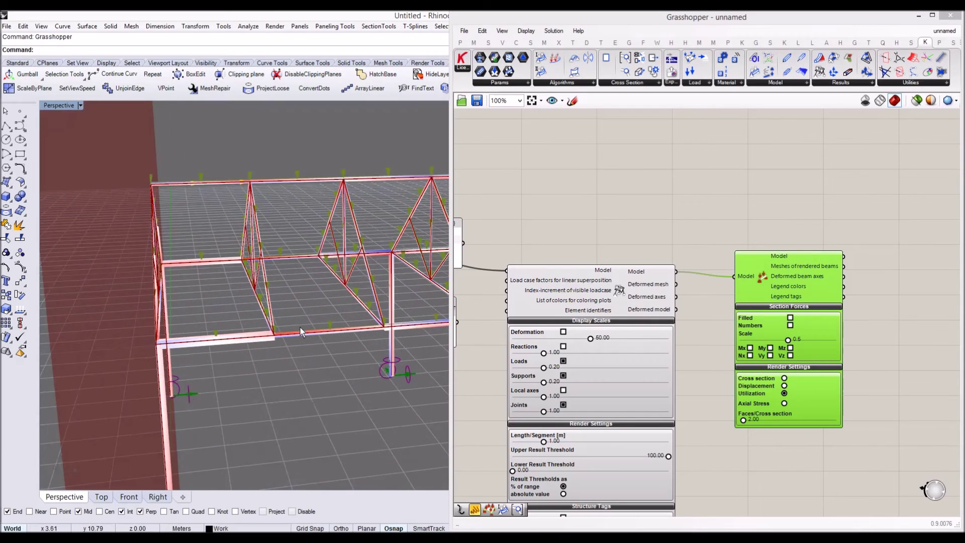
- Select the mesh component that feeds the Mesh Load in the loads group
{"action": "right_click_drag", "start_coordinate": [623, 206], "coordinate": [713, 216]}
{"action": "scroll", "coordinate": [684, 222], "scroll_direction": "down", "scroll_amount": 4}
{"action": "scroll", "coordinate": [646, 230], "scroll_direction": "down", "scroll_amount": 4}
{"action": "right_click_drag", "start_coordinate": [573, 231], "coordinate": [680, 236]}
{"action": "right_click_drag", "start_coordinate": [507, 302], "coordinate": [614, 258]}
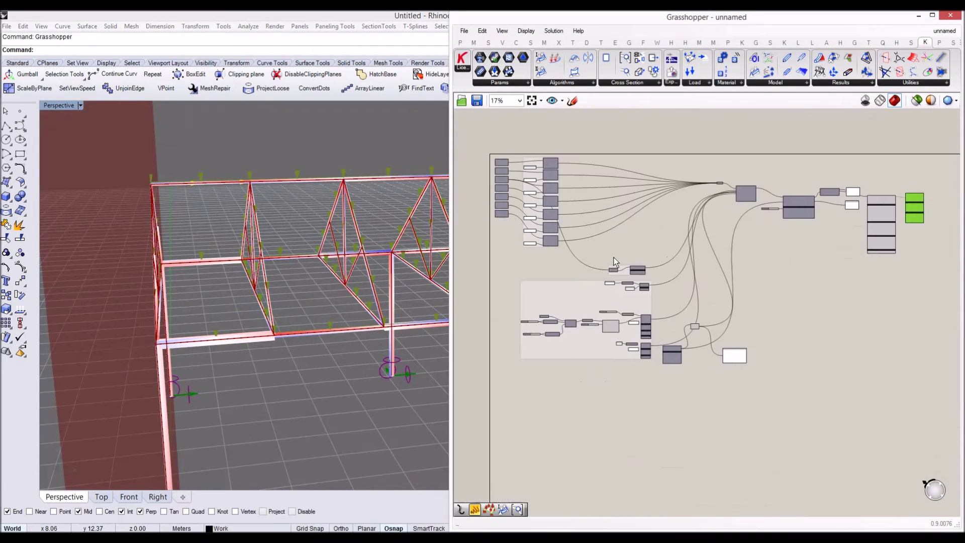
{"action": "scroll", "coordinate": [617, 312], "scroll_direction": "up", "scroll_amount": 5}
{"action": "scroll", "coordinate": [657, 364], "scroll_direction": "up", "scroll_amount": 2}
{"action": "left_click", "coordinate": [637, 350]}
- Examine the eave beam segments between the columns and how the member rendering varies along the whole frame
{"action": "scroll", "coordinate": [277, 228], "scroll_direction": "down", "scroll_amount": 8}
{"action": "right_click_drag", "start_coordinate": [270, 226], "coordinate": [203, 253]}
{"action": "scroll", "coordinate": [249, 267], "scroll_direction": "up", "scroll_amount": 8}
{"action": "scroll", "coordinate": [237, 263], "scroll_direction": "down", "scroll_amount": 7}
{"action": "right_click_drag", "start_coordinate": [352, 242], "coordinate": [177, 224], "text": "shift"}
{"action": "scroll", "coordinate": [246, 245], "scroll_direction": "up", "scroll_amount": 7}
{"action": "scroll", "coordinate": [211, 233], "scroll_direction": "down", "scroll_amount": 5}
{"action": "right_click_drag", "start_coordinate": [435, 245], "coordinate": [243, 234], "text": "shift"}
{"action": "scroll", "coordinate": [339, 233], "scroll_direction": "up", "scroll_amount": 7}
{"action": "scroll", "coordinate": [363, 243], "scroll_direction": "down", "scroll_amount": 8}
{"action": "scroll", "coordinate": [328, 264], "scroll_direction": "up", "scroll_amount": 7}
{"action": "scroll", "coordinate": [324, 256], "scroll_direction": "down", "scroll_amount": 7}
{"action": "scroll", "coordinate": [337, 267], "scroll_direction": "up", "scroll_amount": 4}
{"action": "right_click_drag", "start_coordinate": [337, 266], "coordinate": [306, 283]}
{"action": "scroll", "coordinate": [197, 260], "scroll_direction": "down", "scroll_amount": 6}
{"action": "scroll", "coordinate": [223, 267], "scroll_direction": "up", "scroll_amount": 6}
{"action": "scroll", "coordinate": [206, 271], "scroll_direction": "down", "scroll_amount": 7}
{"action": "scroll", "coordinate": [325, 290], "scroll_direction": "up", "scroll_amount": 3}
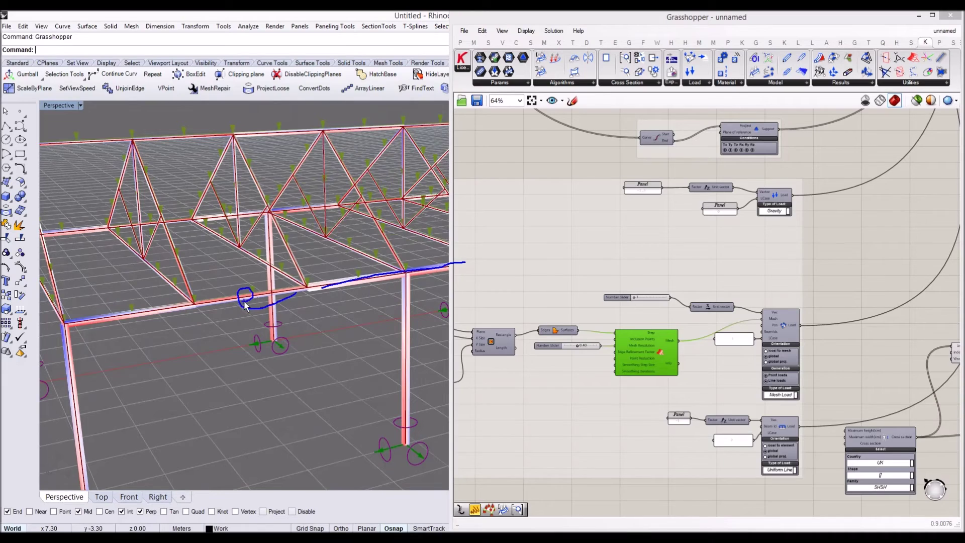
{"action": "right_click_drag", "start_coordinate": [224, 303], "coordinate": [229, 255]}
{"action": "scroll", "coordinate": [321, 252], "scroll_direction": "down", "scroll_amount": 4}
{"action": "scroll", "coordinate": [283, 243], "scroll_direction": "up", "scroll_amount": 4}
{"action": "right_click_drag", "start_coordinate": [295, 243], "coordinate": [284, 289]}
{"action": "scroll", "coordinate": [290, 263], "scroll_direction": "down", "scroll_amount": 3}
{"action": "scroll", "coordinate": [367, 271], "scroll_direction": "up", "scroll_amount": 3}
{"action": "scroll", "coordinate": [306, 279], "scroll_direction": "down", "scroll_amount": 3}
{"action": "scroll", "coordinate": [306, 283], "scroll_direction": "down", "scroll_amount": 3}
{"action": "scroll", "coordinate": [285, 298], "scroll_direction": "up", "scroll_amount": 3}
{"action": "scroll", "coordinate": [261, 280], "scroll_direction": "down", "scroll_amount": 4}
{"action": "scroll", "coordinate": [751, 282], "scroll_direction": "down", "scroll_amount": 3}
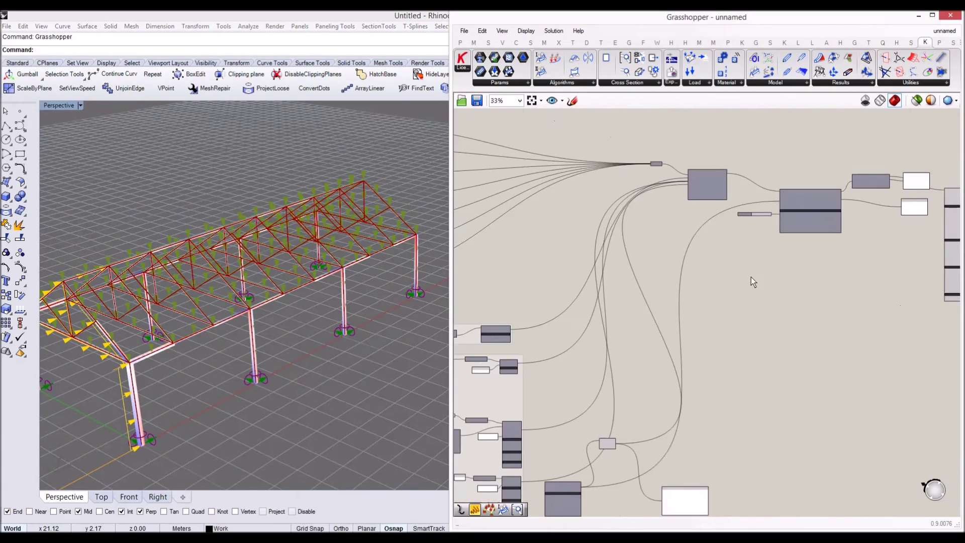
- Turn on CroSec names and turn off Elements in Model View's structure tags
{"action": "right_click_drag", "start_coordinate": [751, 281], "coordinate": [682, 315]}
{"action": "scroll", "coordinate": [725, 270], "scroll_direction": "up", "scroll_amount": 5}
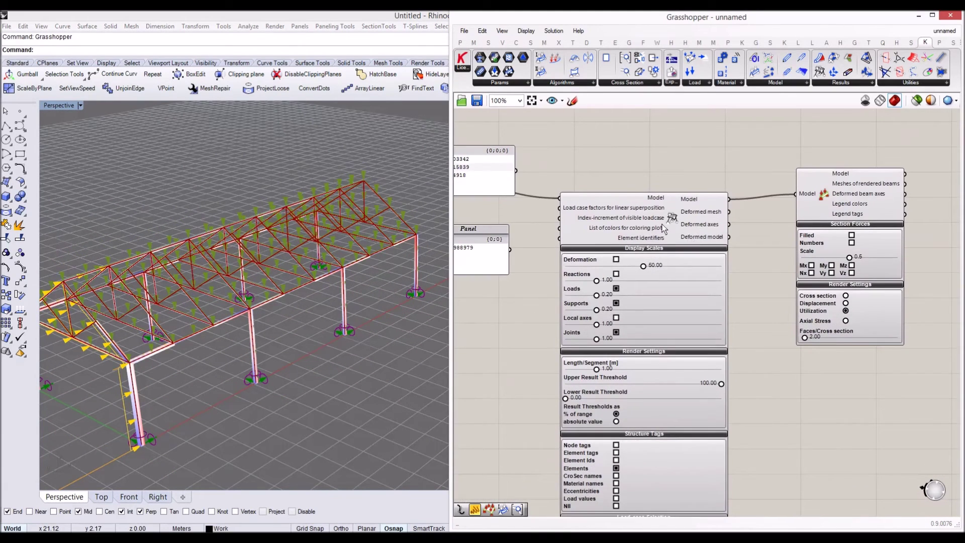
{"action": "left_click", "coordinate": [664, 229]}
{"action": "scroll", "coordinate": [700, 259], "scroll_direction": "down", "scroll_amount": 3}
{"action": "scroll", "coordinate": [695, 335], "scroll_direction": "up", "scroll_amount": 3}
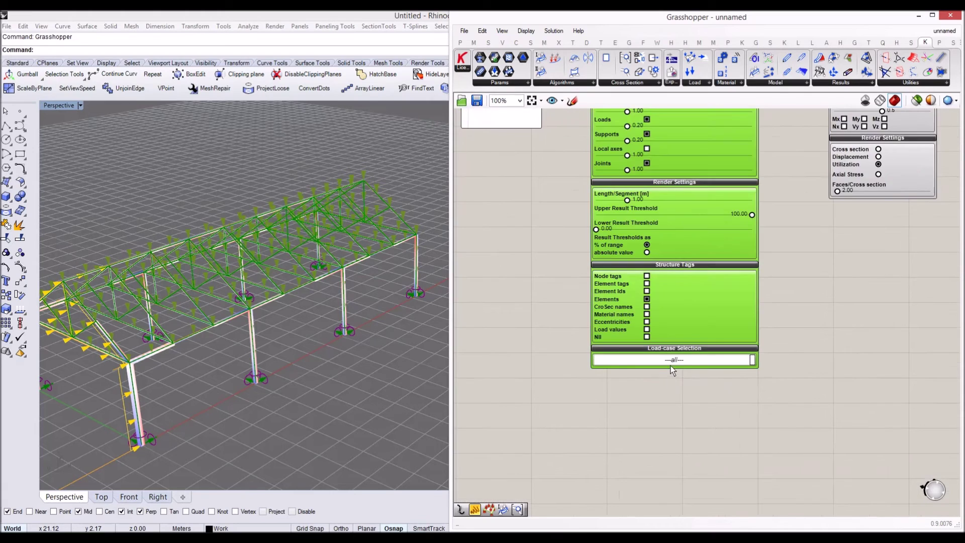
{"action": "left_click", "coordinate": [873, 317]}
{"action": "scroll", "coordinate": [603, 306], "scroll_direction": "up", "scroll_amount": 2}
{"action": "left_click", "coordinate": [674, 308]}
{"action": "right_click_drag", "start_coordinate": [237, 241], "coordinate": [245, 257], "text": "shift"}
- Turn off the Loads display in Model View and inspect the section names on the end frame
{"action": "right_click_drag", "start_coordinate": [535, 210], "coordinate": [540, 367]}
{"action": "scroll", "coordinate": [541, 368], "scroll_direction": "down", "scroll_amount": 3}
{"action": "scroll", "coordinate": [609, 273], "scroll_direction": "up", "scroll_amount": 5}
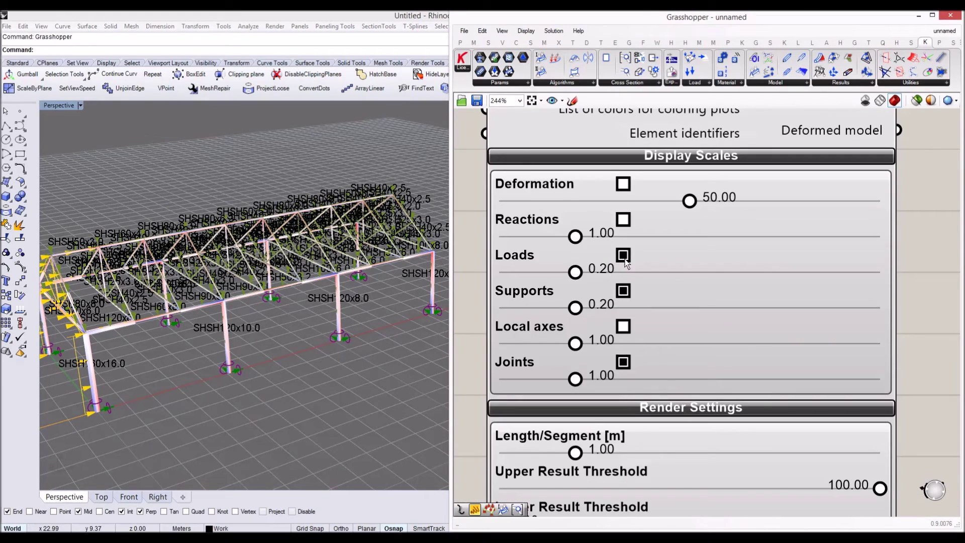
{"action": "scroll", "coordinate": [293, 277], "scroll_direction": "up", "scroll_amount": 8}
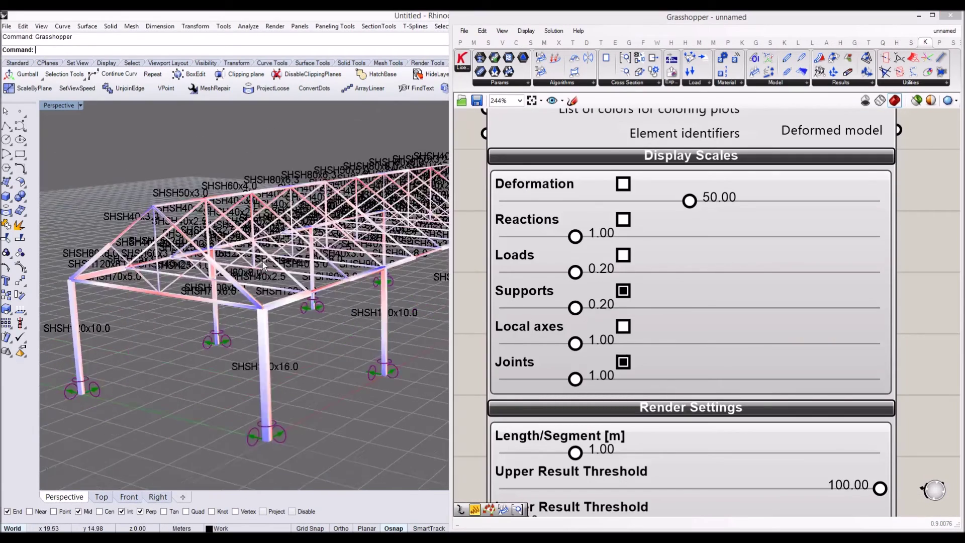
{"action": "scroll", "coordinate": [263, 306], "scroll_direction": "up", "scroll_amount": 2}
{"action": "right_click_drag", "start_coordinate": [264, 306], "coordinate": [217, 279]}
{"action": "scroll", "coordinate": [233, 282], "scroll_direction": "up", "scroll_amount": 2}
{"action": "scroll", "coordinate": [252, 273], "scroll_direction": "down", "scroll_amount": 5}
{"action": "scroll", "coordinate": [227, 279], "scroll_direction": "down", "scroll_amount": 3}
{"action": "scroll", "coordinate": [227, 273], "scroll_direction": "up", "scroll_amount": 4}
{"action": "scroll", "coordinate": [222, 277], "scroll_direction": "up", "scroll_amount": 2}
- Hide Beam View's preview and turn on Elements in Model View's structure tags
{"action": "right_click_drag", "start_coordinate": [678, 199], "coordinate": [575, 248]}
{"action": "scroll", "coordinate": [575, 248], "scroll_direction": "down", "scroll_amount": 4}
{"action": "left_click", "coordinate": [755, 189]}
{"action": "key", "text": "ctrl+q"}
{"action": "scroll", "coordinate": [240, 222], "scroll_direction": "down", "scroll_amount": 5}
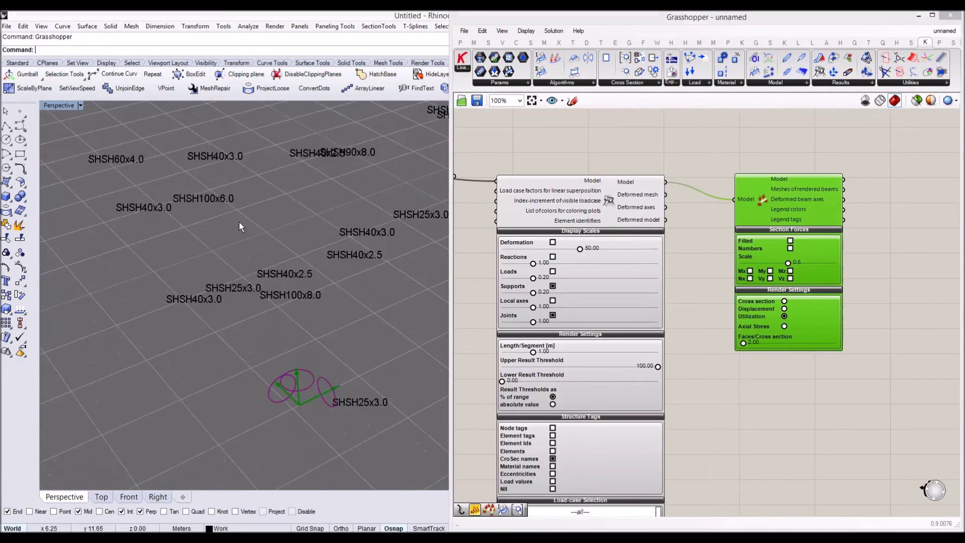
{"action": "right_click_drag", "start_coordinate": [241, 222], "coordinate": [250, 228]}
{"action": "left_click", "coordinate": [577, 200]}
{"action": "right_click_drag", "start_coordinate": [620, 423], "coordinate": [616, 366]}
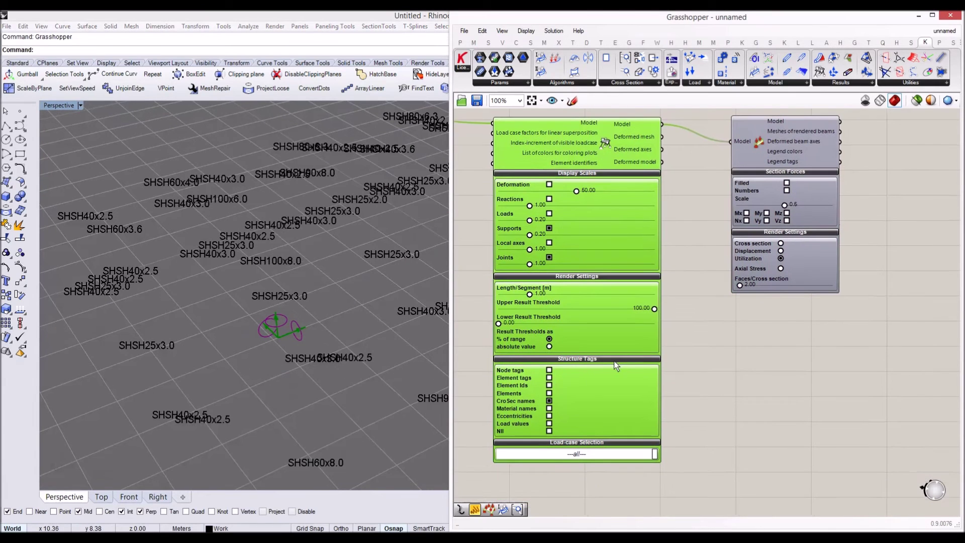
{"action": "right_click_drag", "start_coordinate": [310, 296], "coordinate": [268, 306]}
{"action": "scroll", "coordinate": [278, 268], "scroll_direction": "up", "scroll_amount": 3}
{"action": "scroll", "coordinate": [297, 236], "scroll_direction": "up", "scroll_amount": 5}
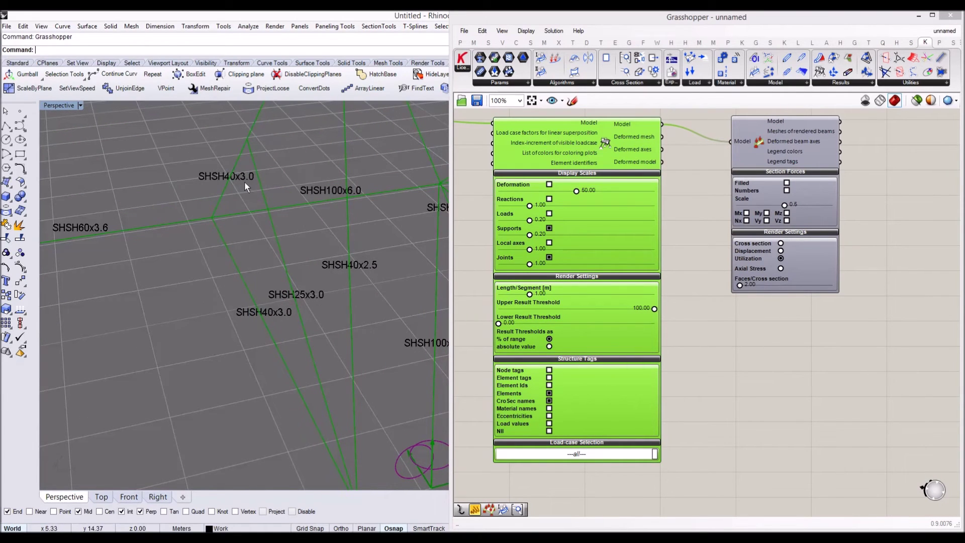
- Examine the cross-section names assigned to the individual ridge, truss and column members
{"action": "scroll", "coordinate": [237, 181], "scroll_direction": "down", "scroll_amount": 2}
{"action": "right_click_drag", "start_coordinate": [242, 181], "coordinate": [246, 236]}
{"action": "scroll", "coordinate": [280, 205], "scroll_direction": "down", "scroll_amount": 4}
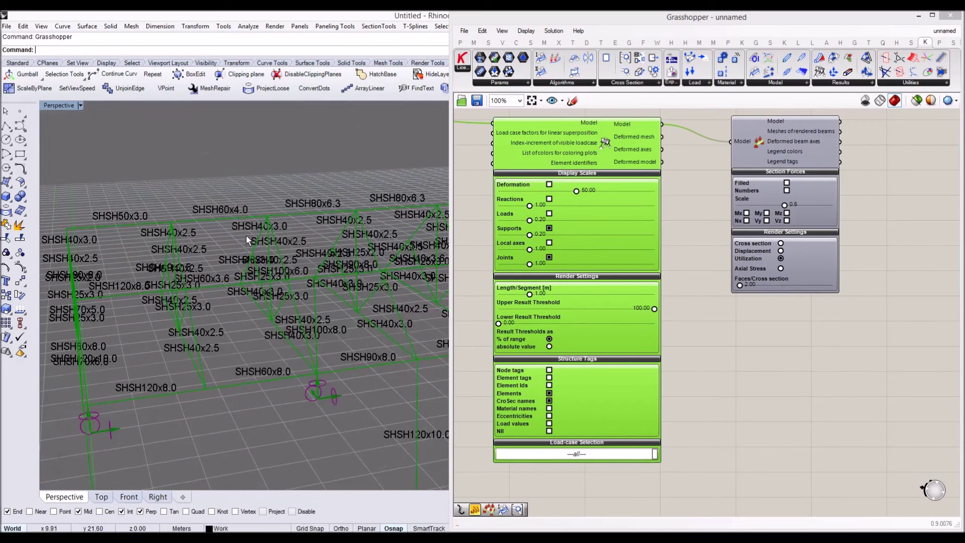
{"action": "left_click_drag", "start_coordinate": [132, 224], "coordinate": [135, 223]}
{"action": "left_click_drag", "start_coordinate": [204, 219], "coordinate": [218, 220]}
{"action": "scroll", "coordinate": [80, 227], "scroll_direction": "down", "scroll_amount": 6}
{"action": "right_click_drag", "start_coordinate": [80, 227], "coordinate": [216, 216], "text": "shift"}
{"action": "right_click_drag", "start_coordinate": [216, 216], "coordinate": [237, 254]}
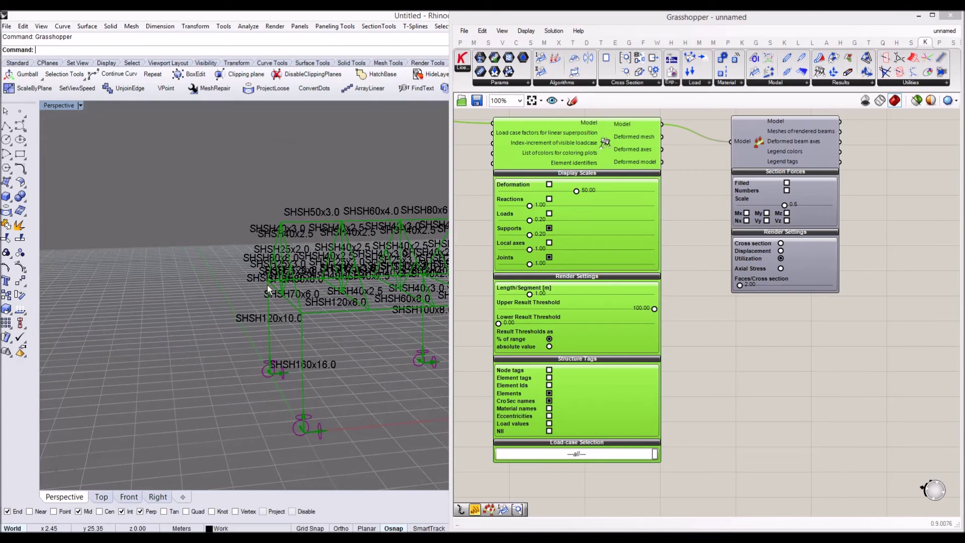
{"action": "right_click_drag", "start_coordinate": [267, 285], "coordinate": [213, 270]}
- Show Beam View's preview again and turn off the Elements and CroSec names tags in Model View
{"action": "left_click", "coordinate": [761, 148]}
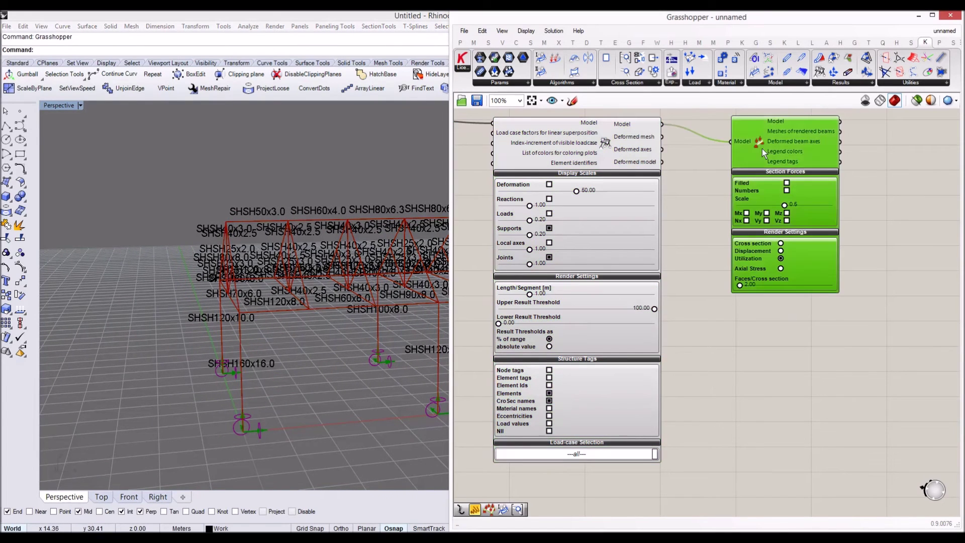
{"action": "key", "text": "ctrl+q"}
{"action": "right_click_drag", "start_coordinate": [774, 379], "coordinate": [821, 366]}
{"action": "scroll", "coordinate": [599, 385], "scroll_direction": "up", "scroll_amount": 1}
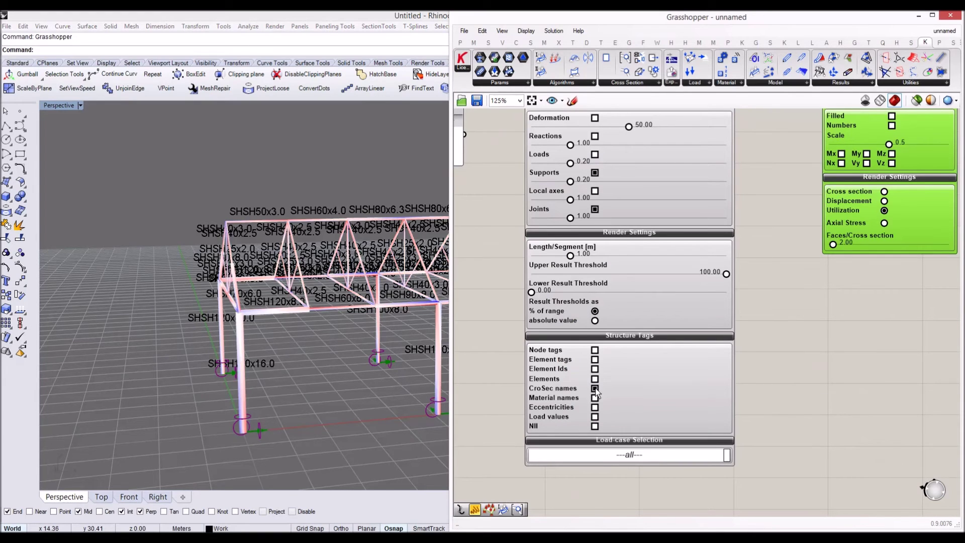
{"action": "right_click_drag", "start_coordinate": [808, 312], "coordinate": [881, 312]}
{"action": "scroll", "coordinate": [303, 287], "scroll_direction": "down", "scroll_amount": 5}
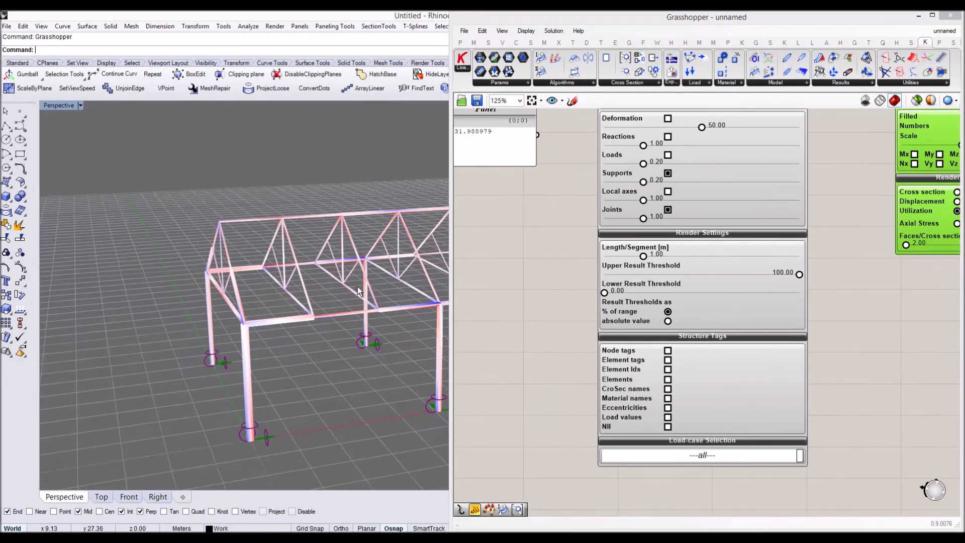
{"action": "scroll", "coordinate": [303, 286], "scroll_direction": "up", "scroll_amount": 4}
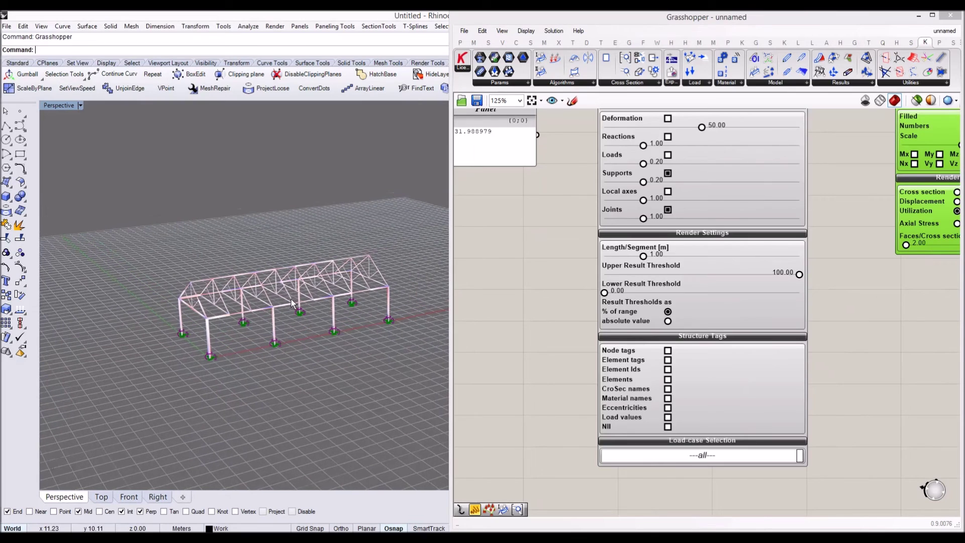
- Duplicate the seven member-name panels that feed the line-to-beam components
{"action": "scroll", "coordinate": [639, 259], "scroll_direction": "down", "scroll_amount": 5}
{"action": "right_click_drag", "start_coordinate": [523, 258], "coordinate": [784, 265]}
{"action": "scroll", "coordinate": [784, 264], "scroll_direction": "down", "scroll_amount": 3}
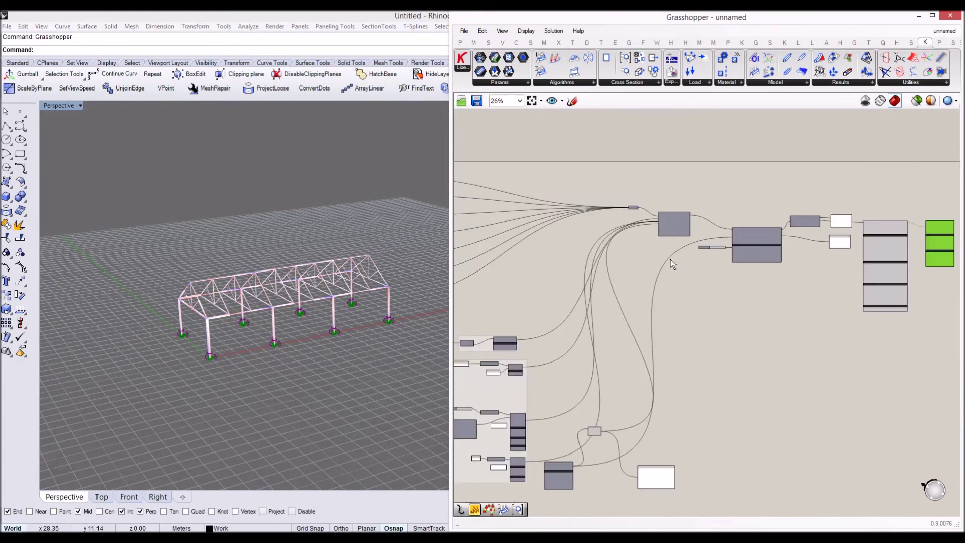
{"action": "right_click_drag", "start_coordinate": [640, 256], "coordinate": [741, 251]}
{"action": "scroll", "coordinate": [741, 252], "scroll_direction": "down", "scroll_amount": 2}
{"action": "right_click_drag", "start_coordinate": [566, 232], "coordinate": [607, 236]}
{"action": "scroll", "coordinate": [607, 236], "scroll_direction": "up", "scroll_amount": 2}
{"action": "scroll", "coordinate": [595, 238], "scroll_direction": "up", "scroll_amount": 2}
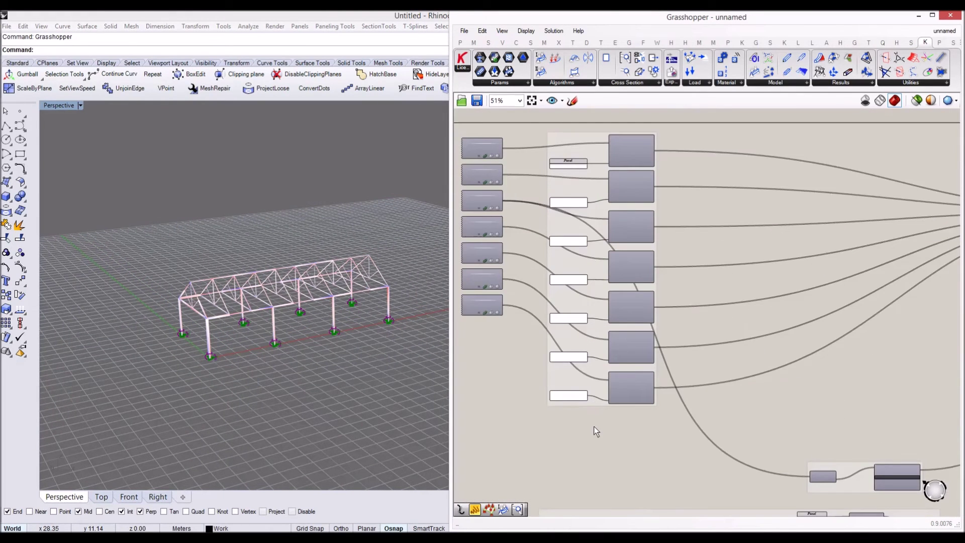
{"action": "left_click", "coordinate": [596, 144], "text": "ctrl"}
{"action": "key", "text": "ctrl+c"}
{"action": "key", "text": "ctrl+v"}
- Move the duplicated name panels beside the cross-section optimization component, placing Roof Ridge Beam and Rafter Beam beneath its iterations slider
{"action": "scroll", "coordinate": [666, 251], "scroll_direction": "down", "scroll_amount": 3}
{"action": "right_click_drag", "start_coordinate": [659, 247], "coordinate": [637, 246]}
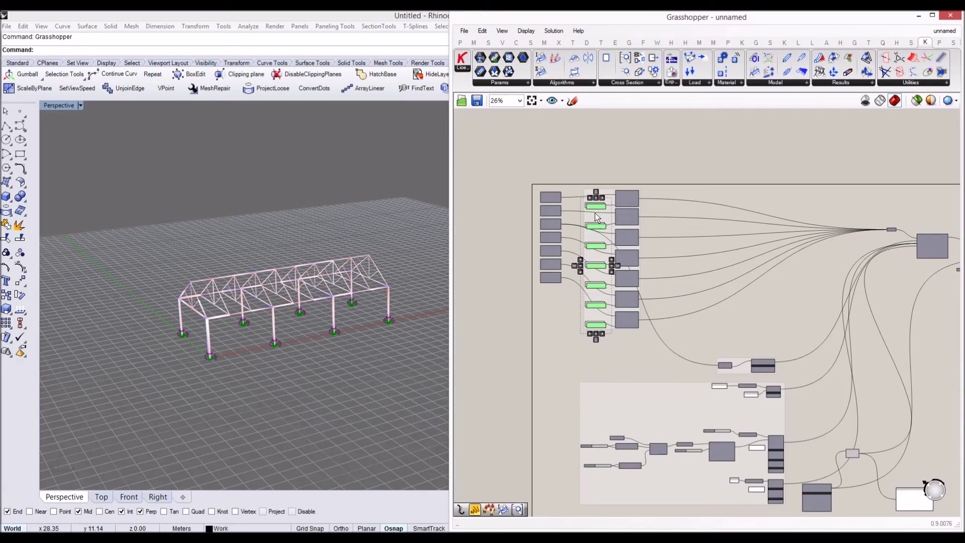
{"action": "right_click_drag", "start_coordinate": [908, 259], "coordinate": [716, 260]}
{"action": "scroll", "coordinate": [713, 256], "scroll_direction": "up", "scroll_amount": 2}
{"action": "scroll", "coordinate": [770, 265], "scroll_direction": "up", "scroll_amount": 4}
{"action": "right_click_drag", "start_coordinate": [786, 267], "coordinate": [677, 326]}
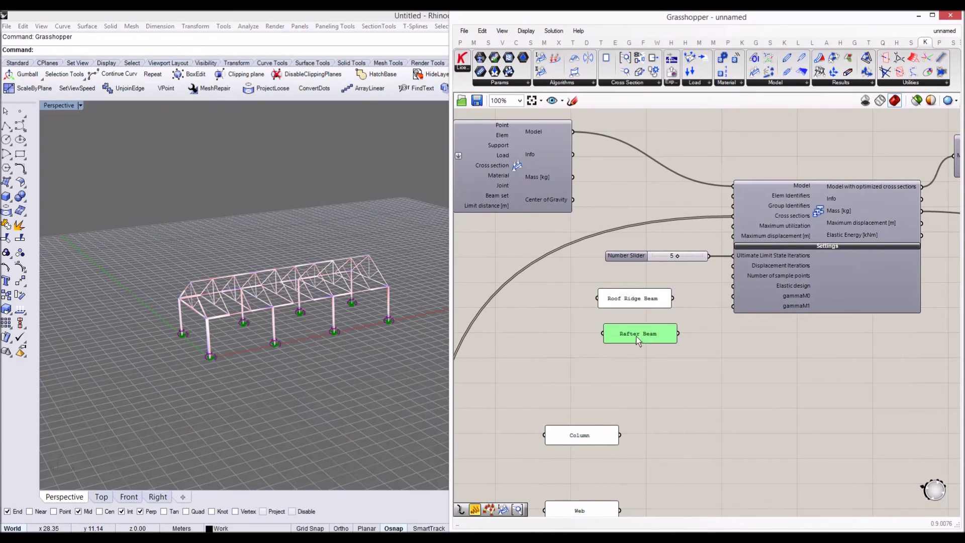
- Stack the Column, Web, Post, Top Chord and Bottom Chord panels below the first two, then align and evenly space all seven
{"action": "left_click_drag", "start_coordinate": [592, 442], "coordinate": [644, 376]}
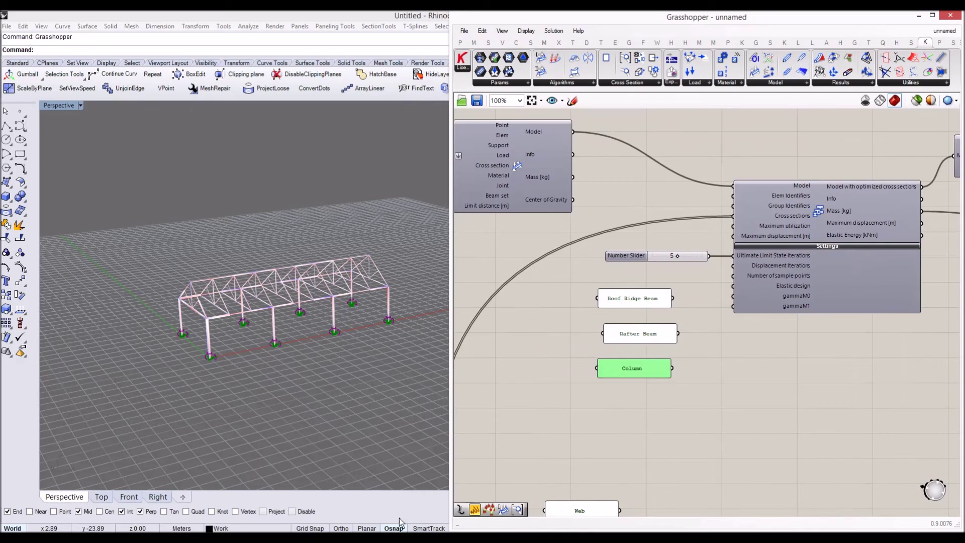
{"action": "scroll", "coordinate": [638, 399], "scroll_direction": "down", "scroll_amount": 4}
{"action": "left_click_drag", "start_coordinate": [647, 384], "coordinate": [639, 399]}
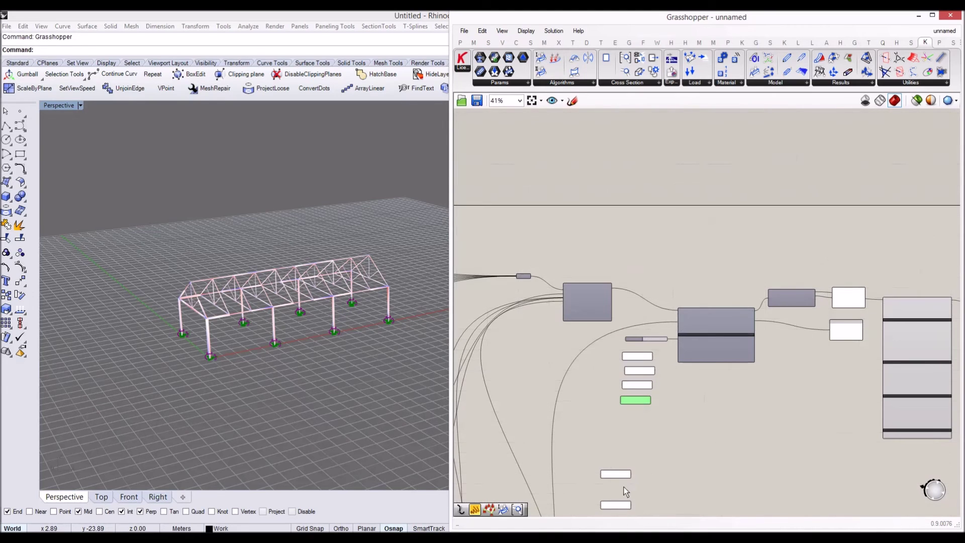
{"action": "right_click_drag", "start_coordinate": [623, 485], "coordinate": [609, 416]}
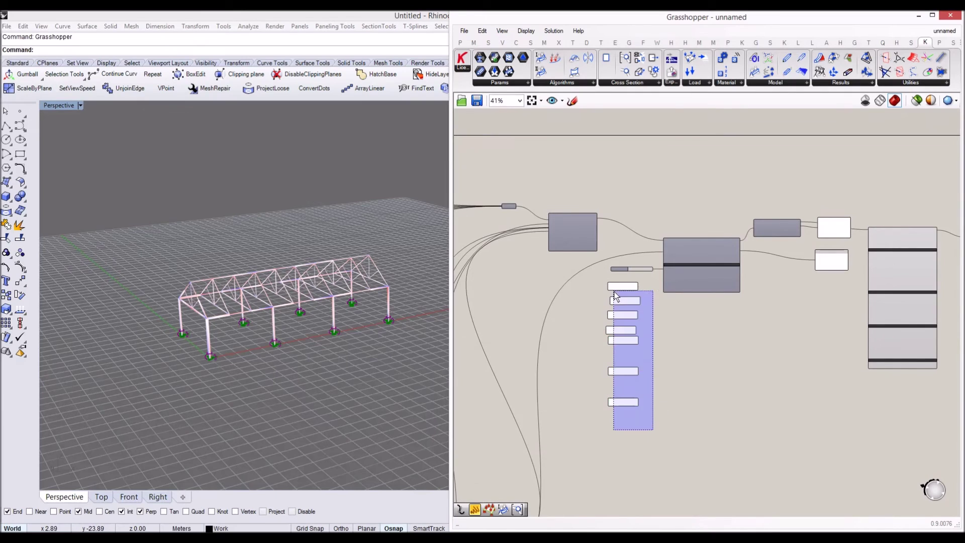
{"action": "left_click_drag", "start_coordinate": [614, 292], "coordinate": [615, 293]}
{"action": "scroll", "coordinate": [634, 345], "scroll_direction": "up", "scroll_amount": 5}
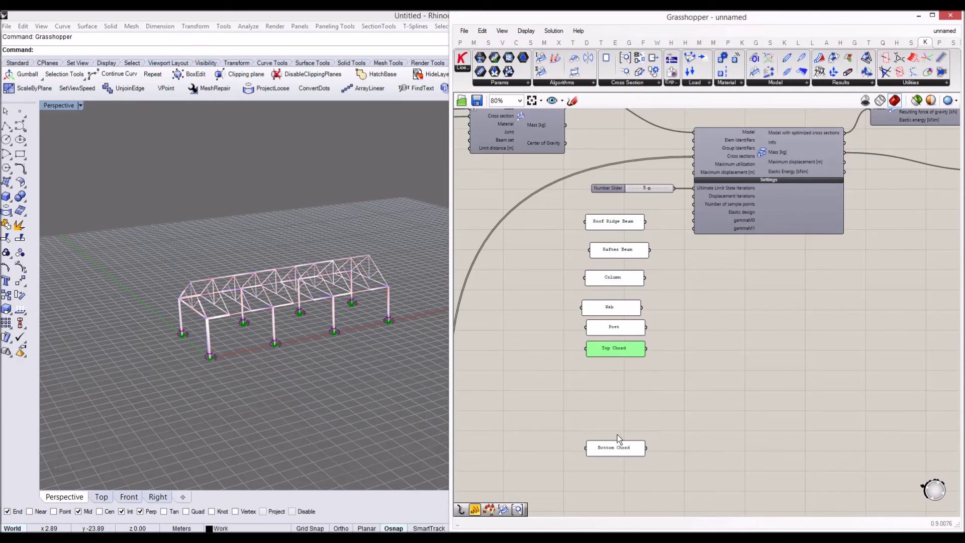
{"action": "left_click_drag", "start_coordinate": [652, 436], "coordinate": [617, 211]}
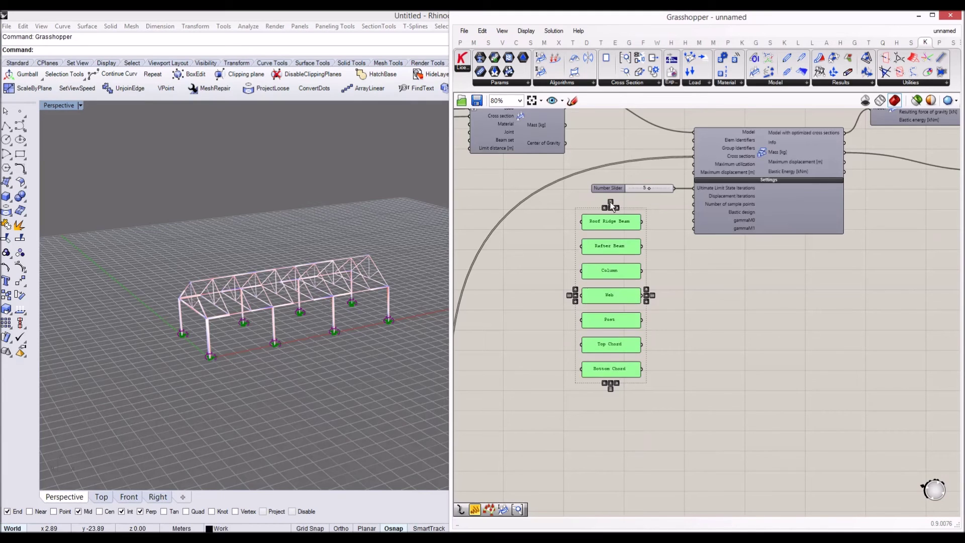
- Connect all seven member-name panels to the Group Identifiers input of the cross-section optimization component
{"action": "scroll", "coordinate": [635, 271], "scroll_direction": "up", "scroll_amount": 2}
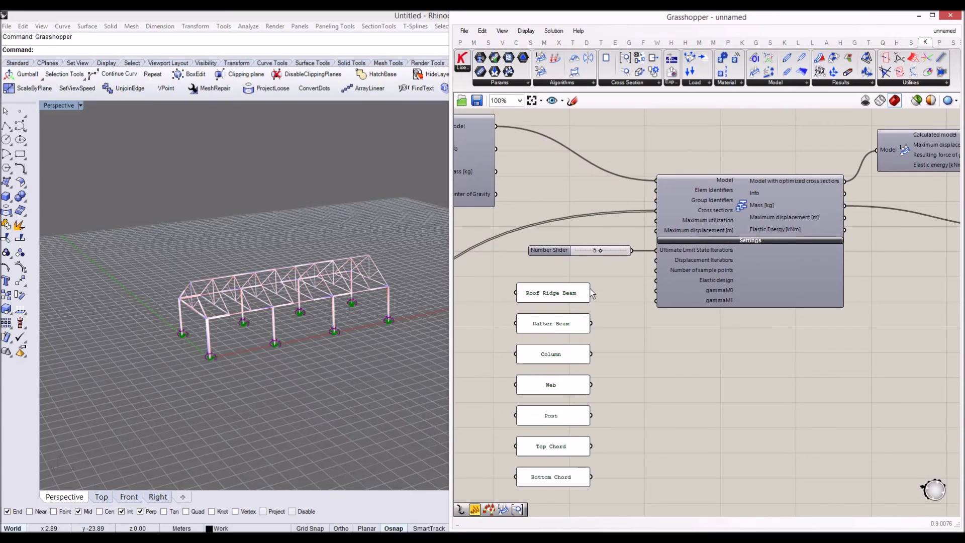
{"action": "right_click_drag", "start_coordinate": [598, 289], "coordinate": [584, 311]}
{"action": "scroll", "coordinate": [584, 312], "scroll_direction": "up", "scroll_amount": 1}
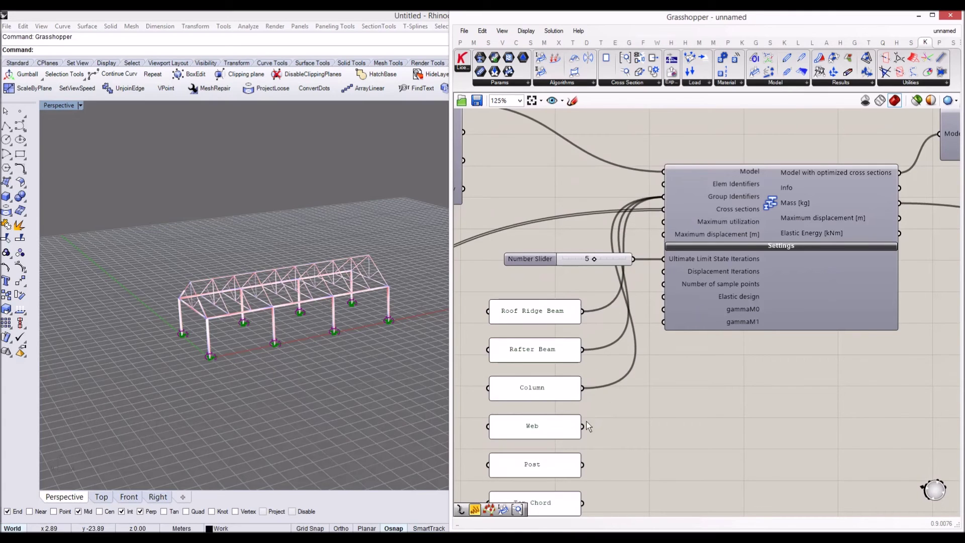
{"action": "right_click_drag", "start_coordinate": [586, 449], "coordinate": [587, 347]}
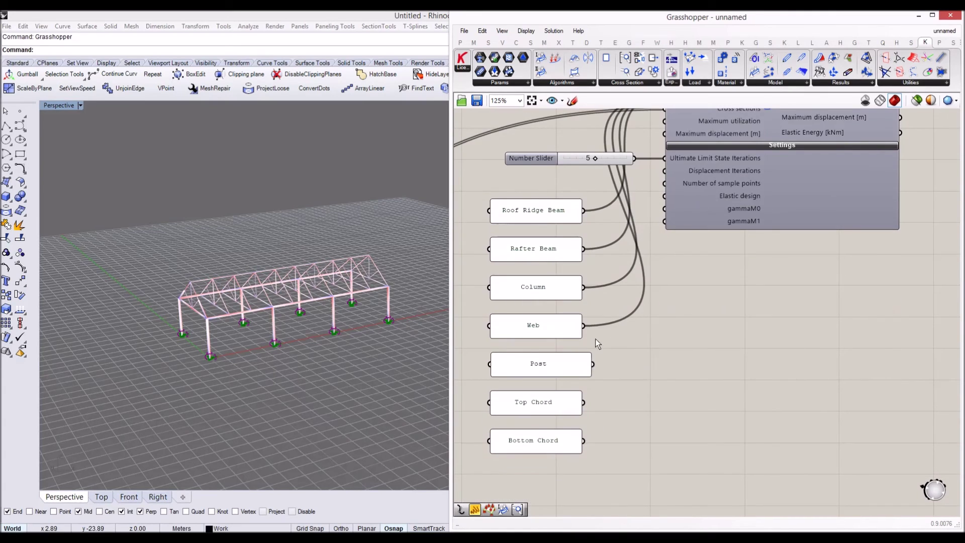
{"action": "scroll", "coordinate": [583, 182], "scroll_direction": "down", "scroll_amount": 2}
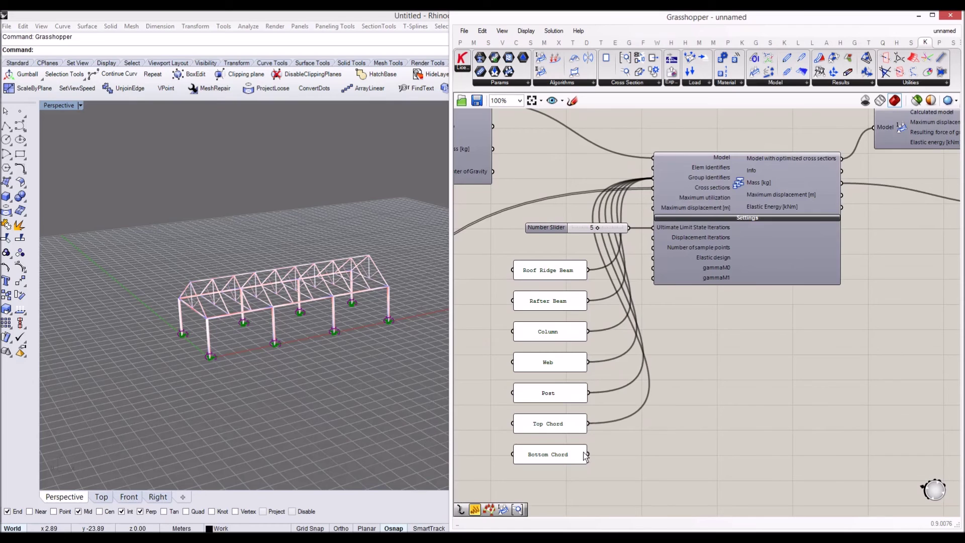
{"action": "left_click_drag", "start_coordinate": [665, 184], "coordinate": [658, 179]}
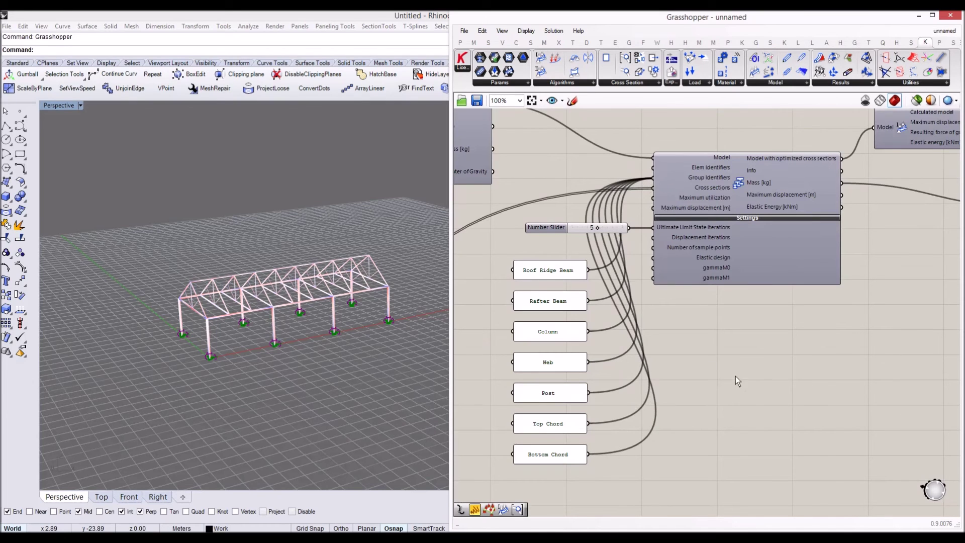
- Examine the utilization rendering of the frame with cross sections optimized by member group
{"action": "scroll", "coordinate": [220, 319], "scroll_direction": "up", "scroll_amount": 5}
{"action": "right_click_drag", "start_coordinate": [220, 319], "coordinate": [251, 315]}
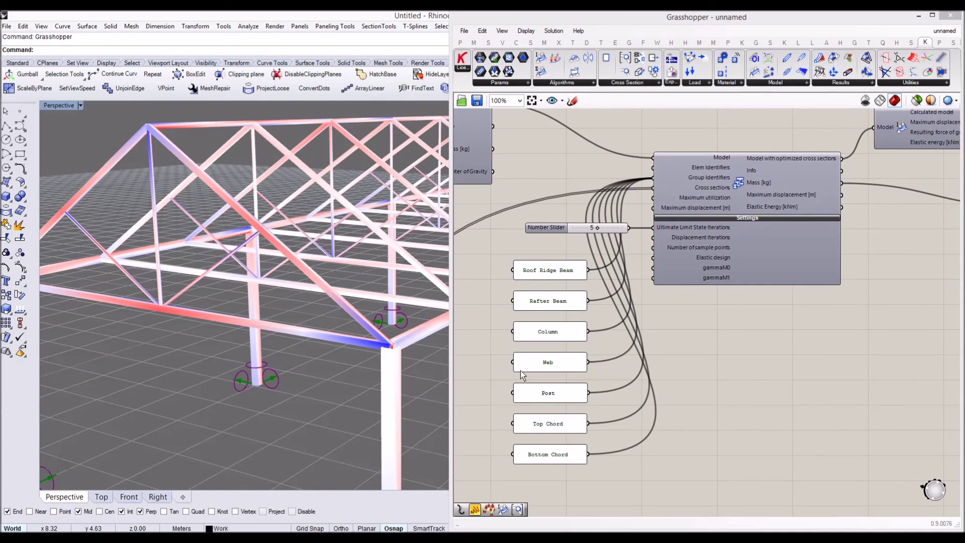
{"action": "left_click_drag", "start_coordinate": [559, 249], "coordinate": [484, 500]}
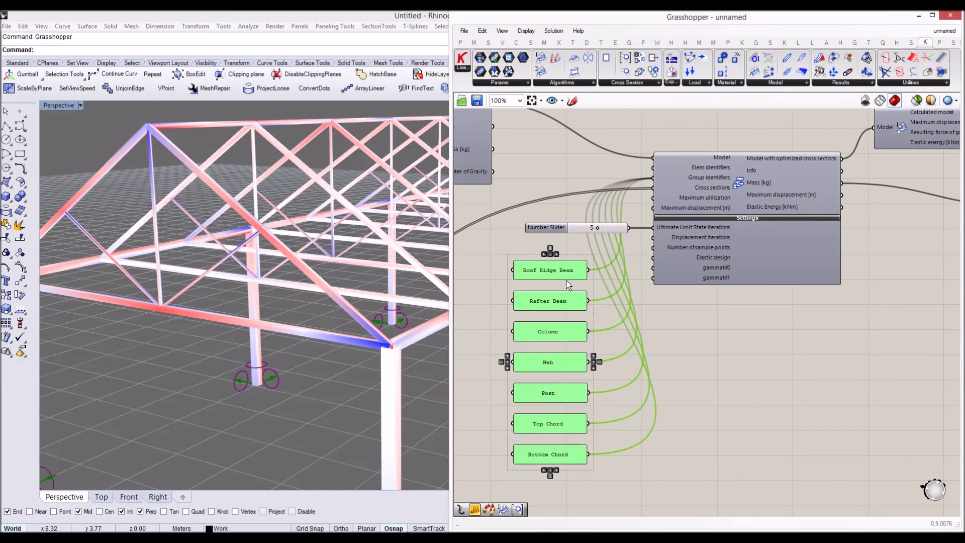
{"action": "left_click_drag", "start_coordinate": [595, 290], "coordinate": [610, 297]}
{"action": "left_click", "coordinate": [634, 301]}
{"action": "right_click_drag", "start_coordinate": [392, 257], "coordinate": [354, 307]}
{"action": "scroll", "coordinate": [305, 306], "scroll_direction": "down", "scroll_amount": 3}
{"action": "scroll", "coordinate": [353, 308], "scroll_direction": "up", "scroll_amount": 4}
- Turn on CroSec names in Model View's structure tags to label the grouped members
{"action": "right_click_drag", "start_coordinate": [755, 373], "coordinate": [589, 346]}
{"action": "scroll", "coordinate": [591, 351], "scroll_direction": "down", "scroll_amount": 3}
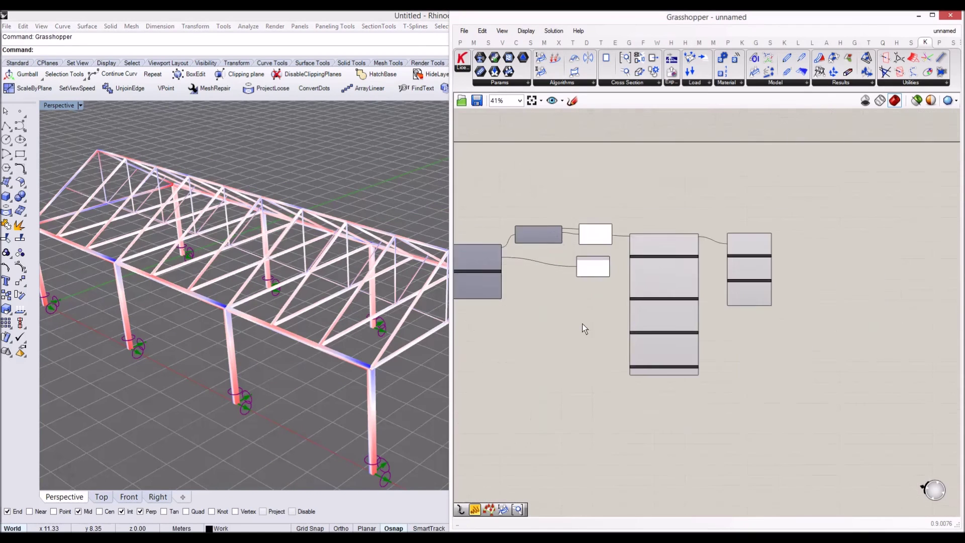
{"action": "scroll", "coordinate": [666, 317], "scroll_direction": "up", "scroll_amount": 5}
{"action": "right_click_drag", "start_coordinate": [747, 397], "coordinate": [847, 339]}
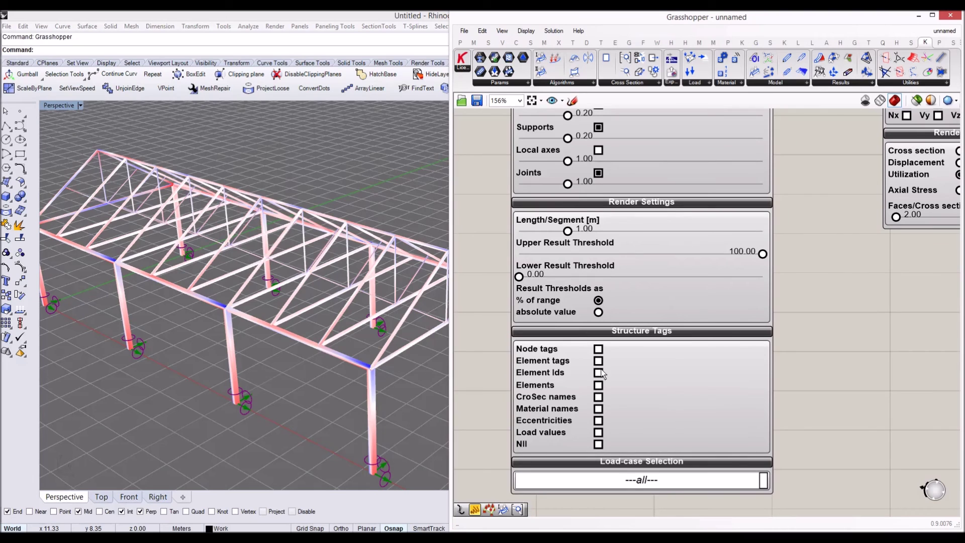
{"action": "left_click", "coordinate": [598, 397]}
{"action": "scroll", "coordinate": [245, 324], "scroll_direction": "down", "scroll_amount": 5}
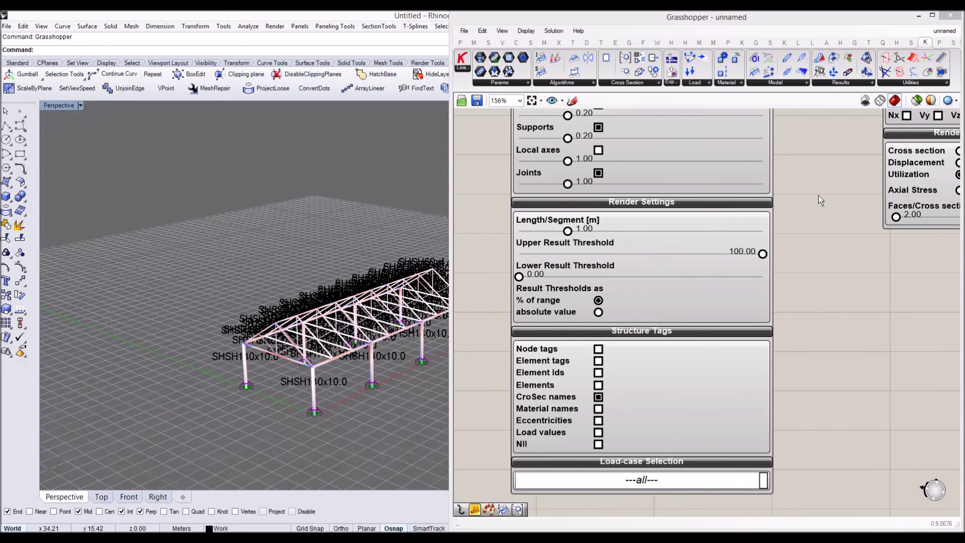
- Hide the Beam View component's rendered beams and turn on Elements in Model View's structure tags
{"action": "right_click_drag", "start_coordinate": [819, 195], "coordinate": [749, 367]}
{"action": "left_click", "coordinate": [852, 209]}
{"action": "key", "text": "ctrl+q"}
{"action": "right_click_drag", "start_coordinate": [726, 514], "coordinate": [785, 286]}
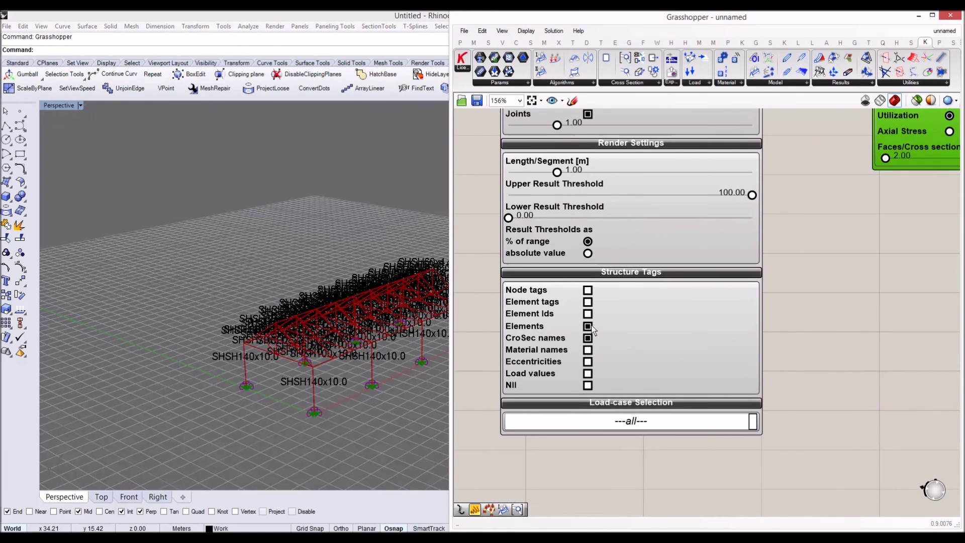
- Examine the cross-section names along the truss chords, webs, posts and columns to compare sizes within each member group
{"action": "scroll", "coordinate": [242, 321], "scroll_direction": "up", "scroll_amount": 10}
{"action": "right_click_drag", "start_coordinate": [192, 283], "coordinate": [289, 365]}
{"action": "scroll", "coordinate": [340, 357], "scroll_direction": "up", "scroll_amount": 4}
{"action": "scroll", "coordinate": [352, 344], "scroll_direction": "up", "scroll_amount": 4}
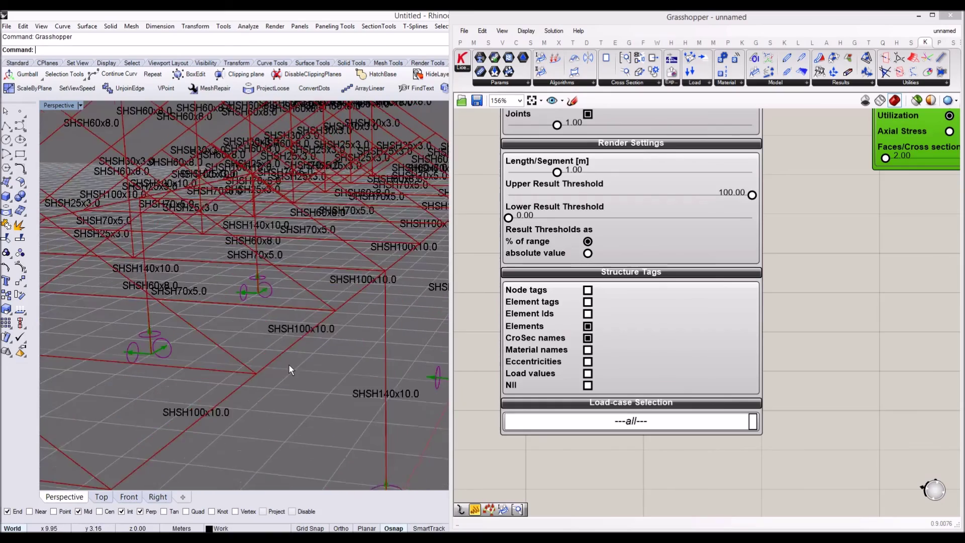
{"action": "scroll", "coordinate": [288, 365], "scroll_direction": "down", "scroll_amount": 8}
{"action": "right_click_drag", "start_coordinate": [285, 375], "coordinate": [236, 302]}
{"action": "scroll", "coordinate": [301, 365], "scroll_direction": "down", "scroll_amount": 4}
{"action": "scroll", "coordinate": [243, 334], "scroll_direction": "up", "scroll_amount": 10}
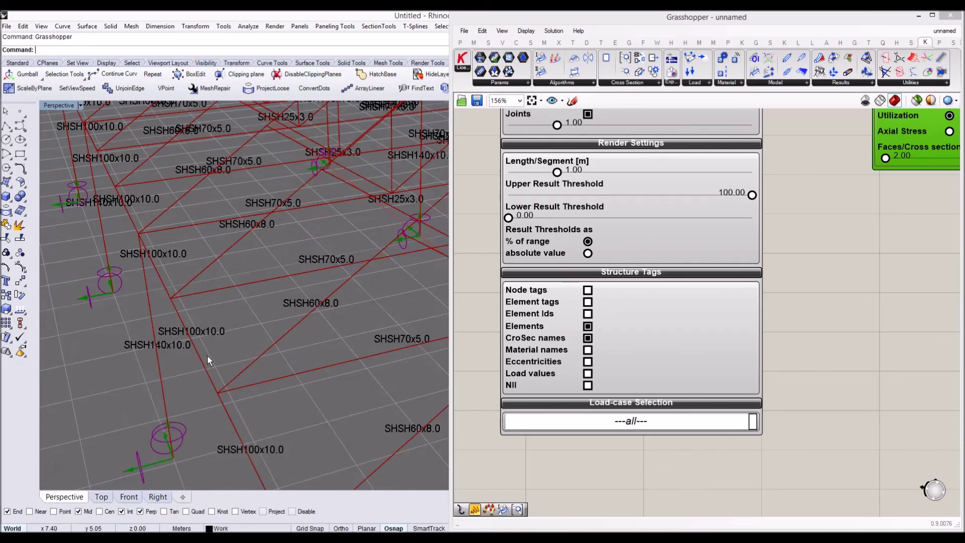
{"action": "right_click_drag", "start_coordinate": [195, 327], "coordinate": [227, 316]}
{"action": "scroll", "coordinate": [182, 308], "scroll_direction": "down", "scroll_amount": 3}
{"action": "scroll", "coordinate": [217, 297], "scroll_direction": "down", "scroll_amount": 6}
{"action": "right_click_drag", "start_coordinate": [274, 300], "coordinate": [244, 361]}
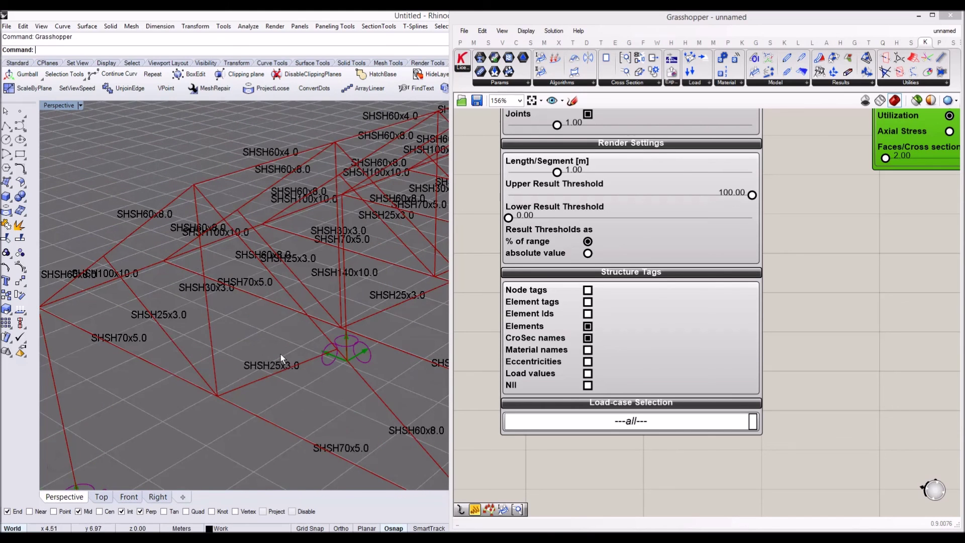
{"action": "right_click_drag", "start_coordinate": [242, 332], "coordinate": [186, 323]}
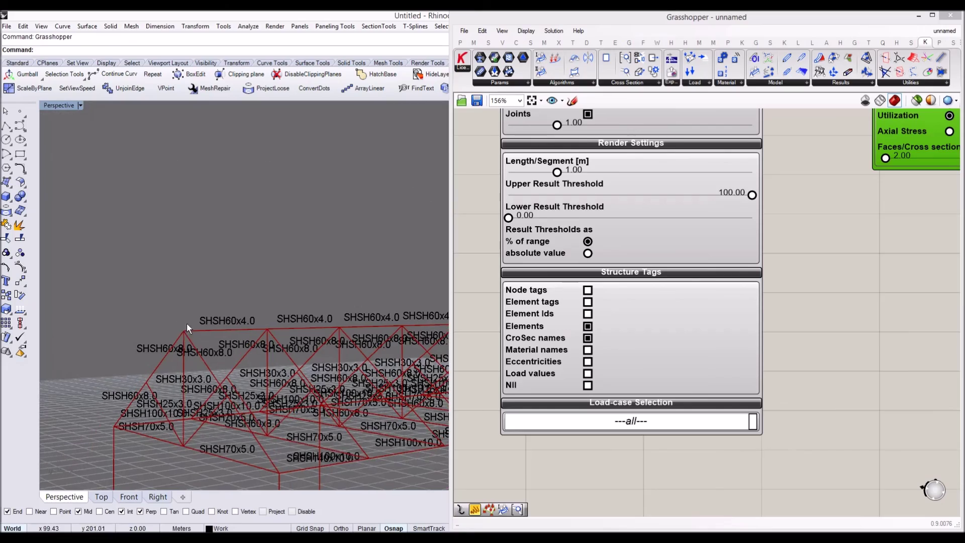
- Show the Beam View component's rendered beams again and turn off CroSec names in Model View's structure tags
{"action": "scroll", "coordinate": [788, 212], "scroll_direction": "down", "scroll_amount": 3}
{"action": "left_click", "coordinate": [717, 388]}
{"action": "left_click", "coordinate": [596, 367]}
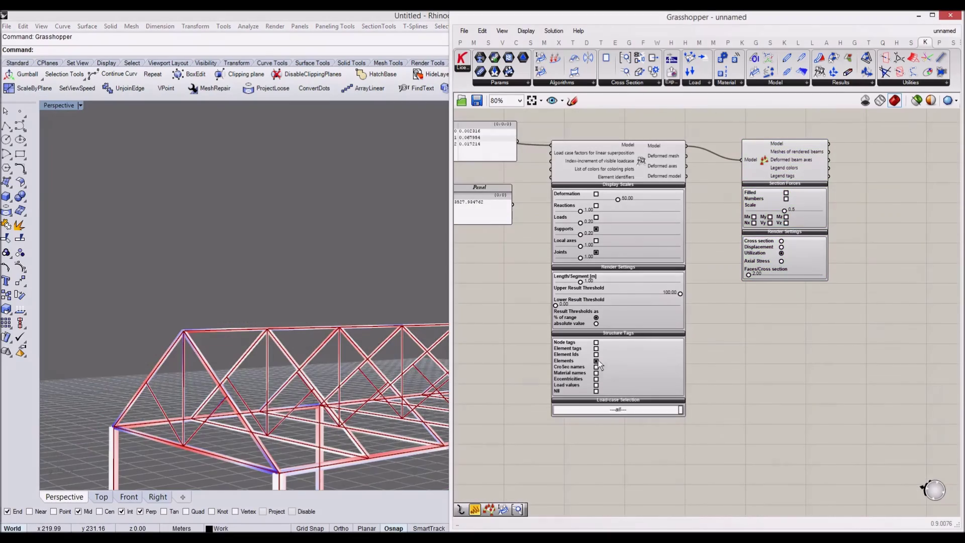